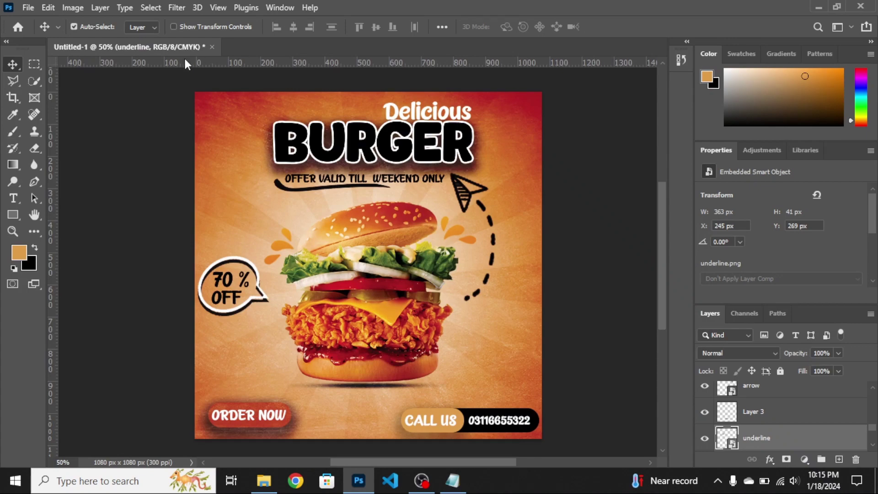
Step: Create a new 1080 × 1080 px, 300 ppi document from the Poster Design preset
click(28, 7)
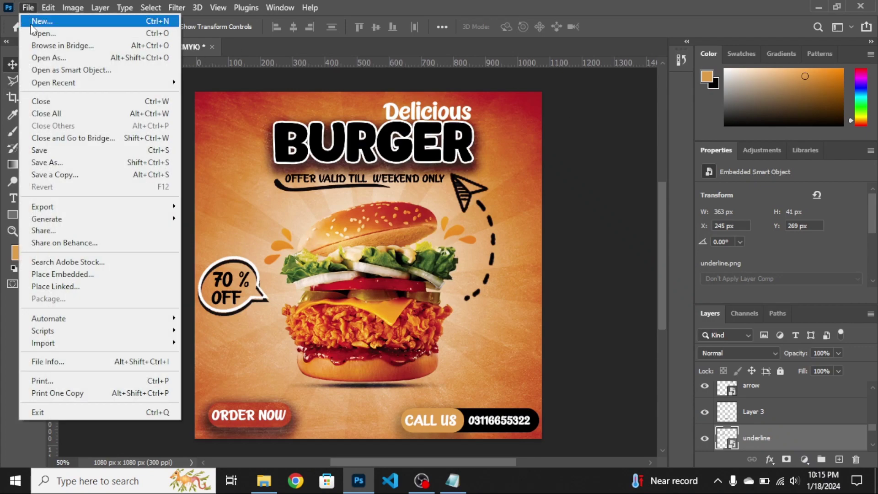
click(34, 23)
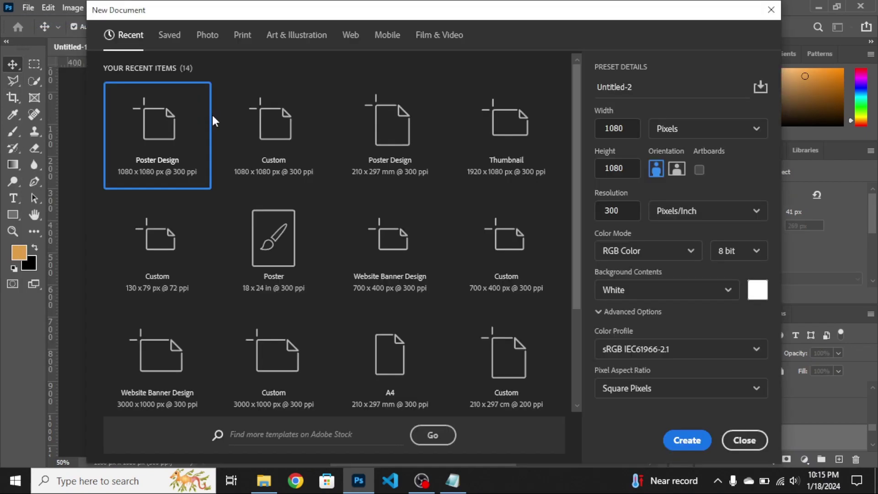
click(209, 138)
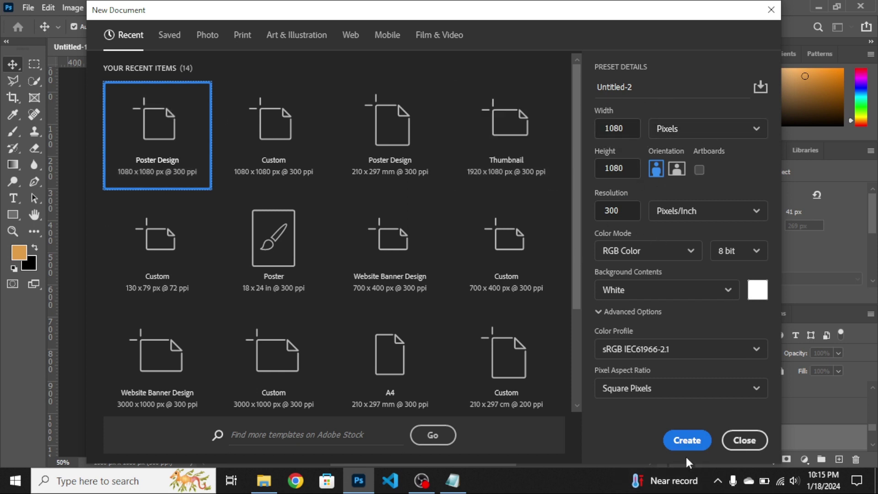
click(686, 440)
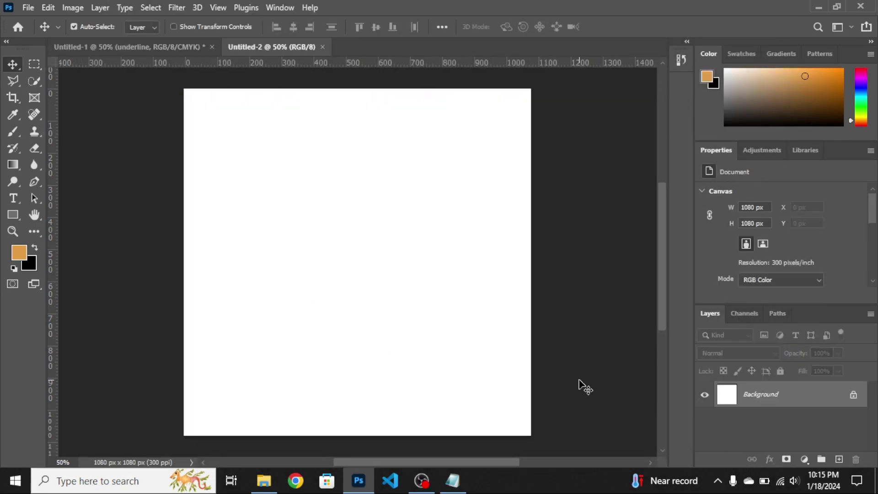
Step: Set the background colour to white (#ffffff)
click(30, 265)
click(538, 104)
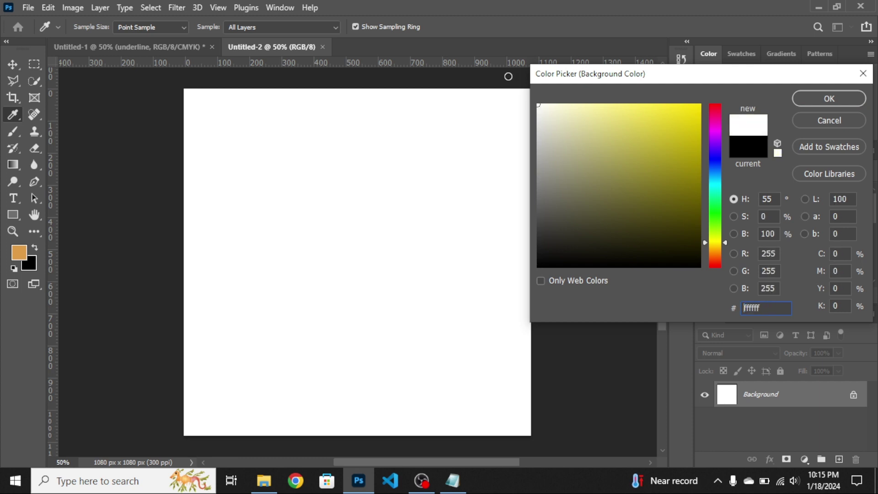
click(833, 98)
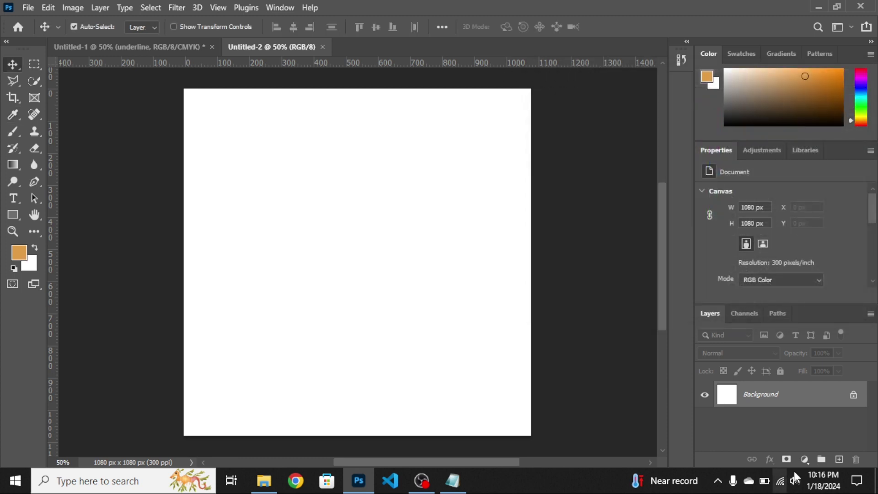
Step: Add a Gradient Fill layer set to Radial, Reversed, at 188% scale
click(804, 460)
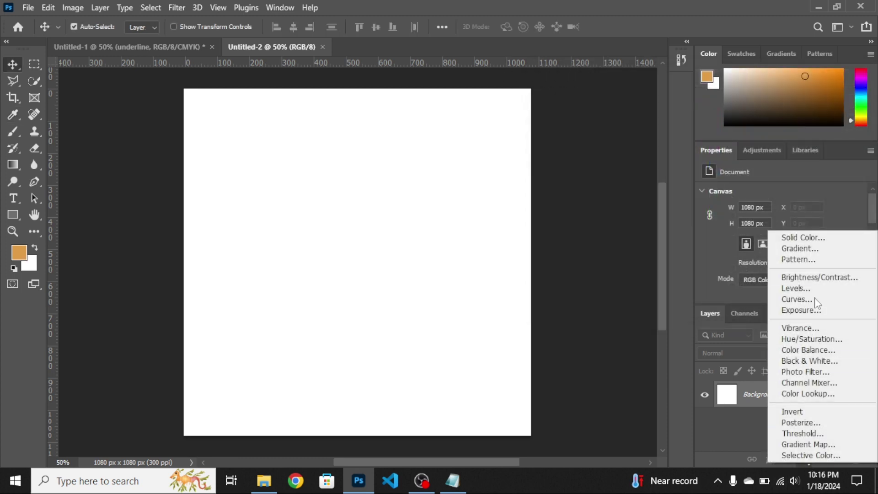
click(807, 248)
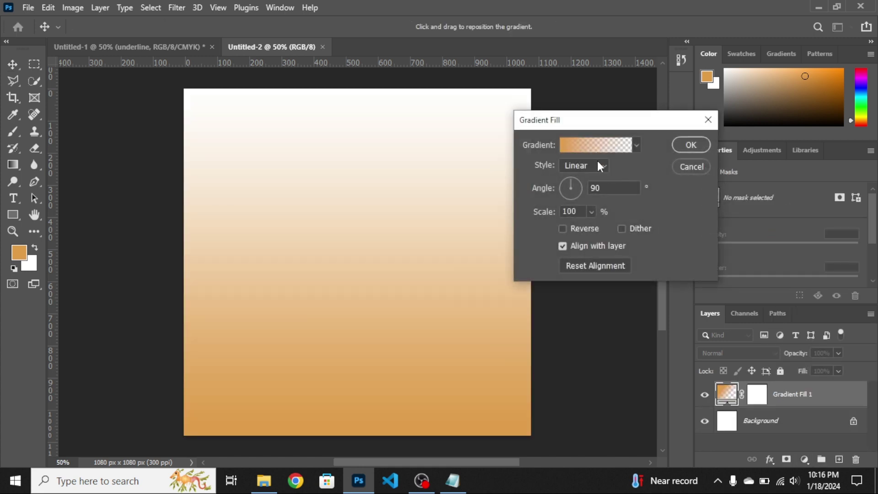
click(598, 165)
click(581, 188)
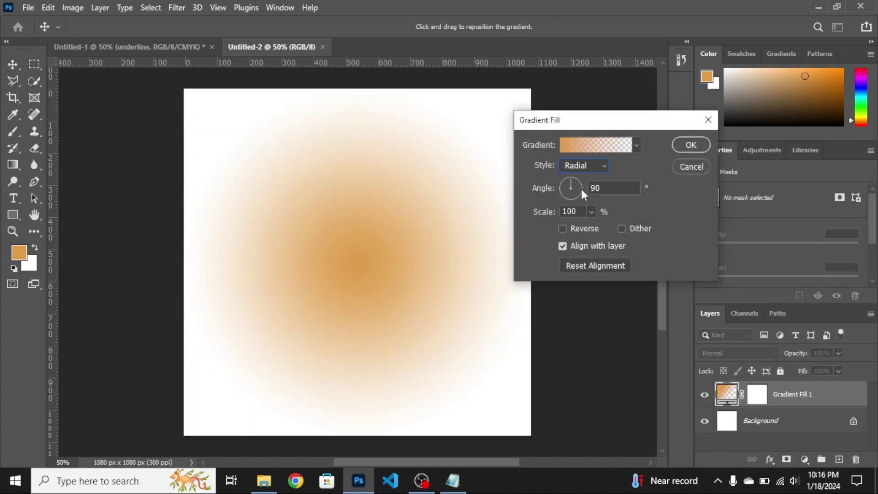
click(564, 228)
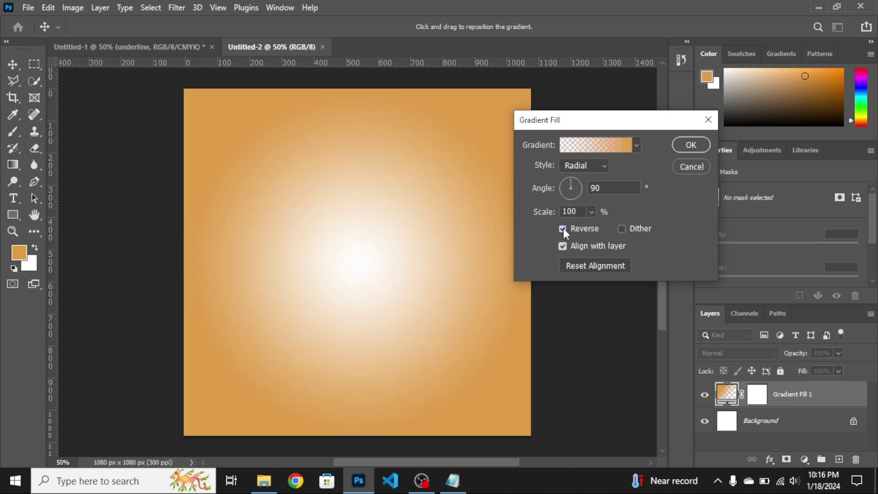
key(BackSpace)
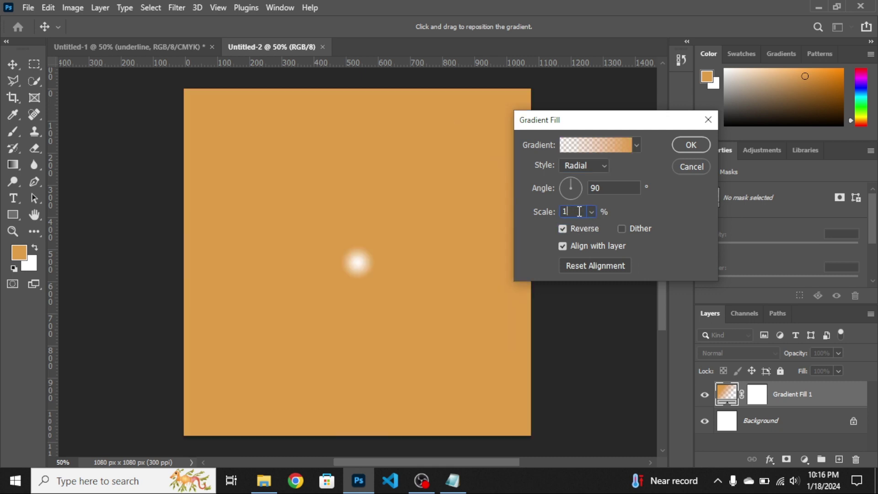
text(9)
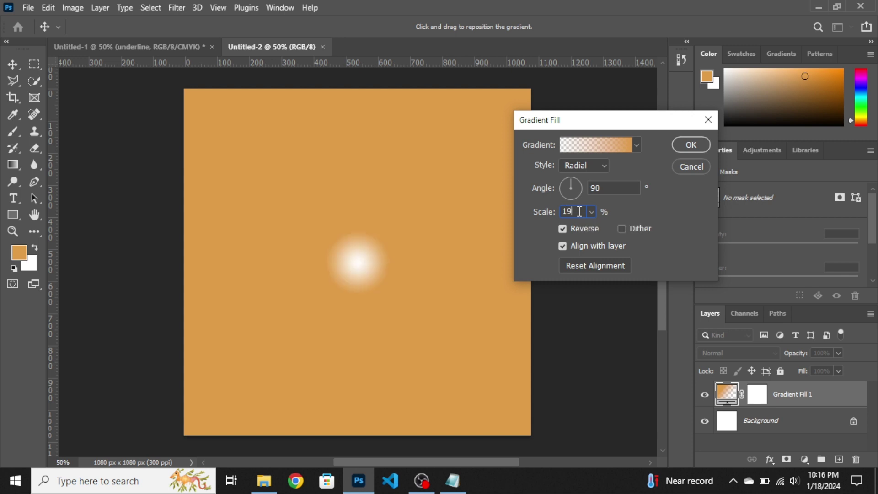
text(9)
key(BackSpace)
key(BackSpace)
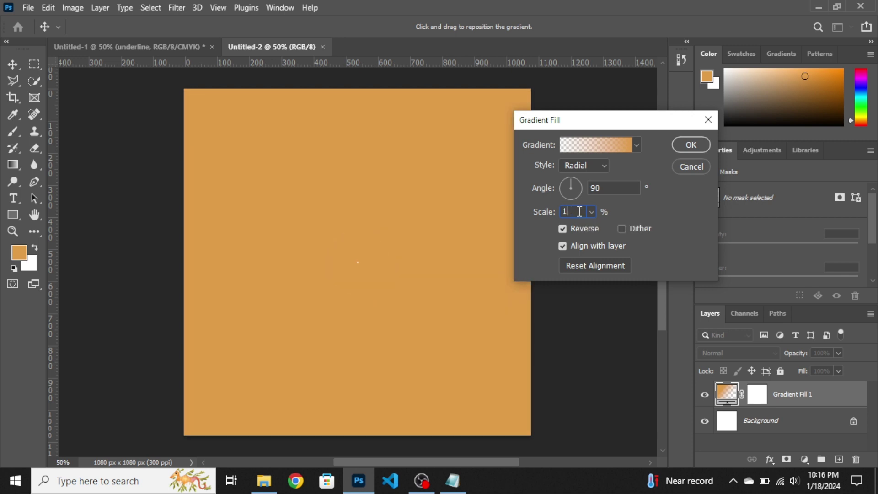
text(88)
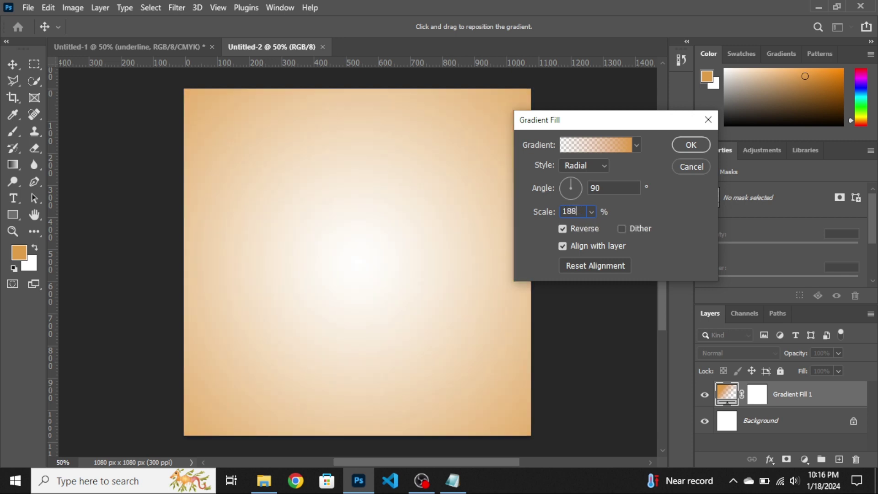
Step: Use the Foreground to Background gradient for the fill and confirm it
click(583, 146)
click(542, 122)
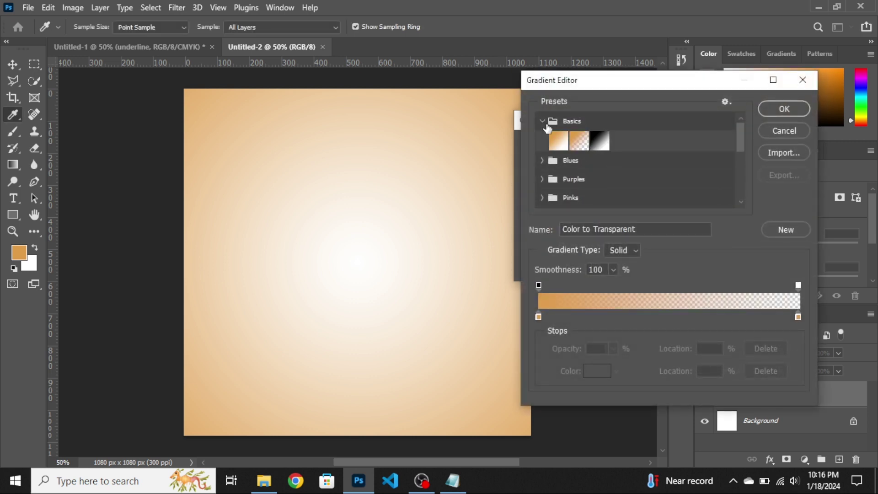
click(558, 140)
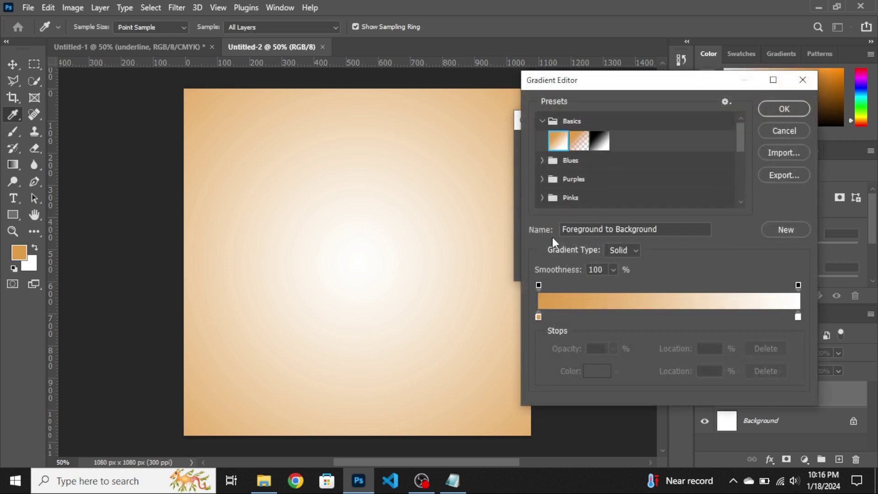
click(780, 114)
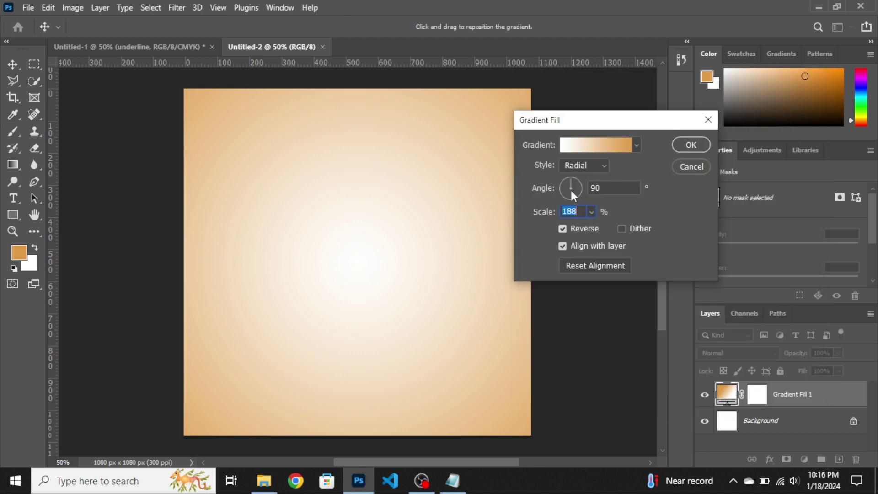
click(690, 143)
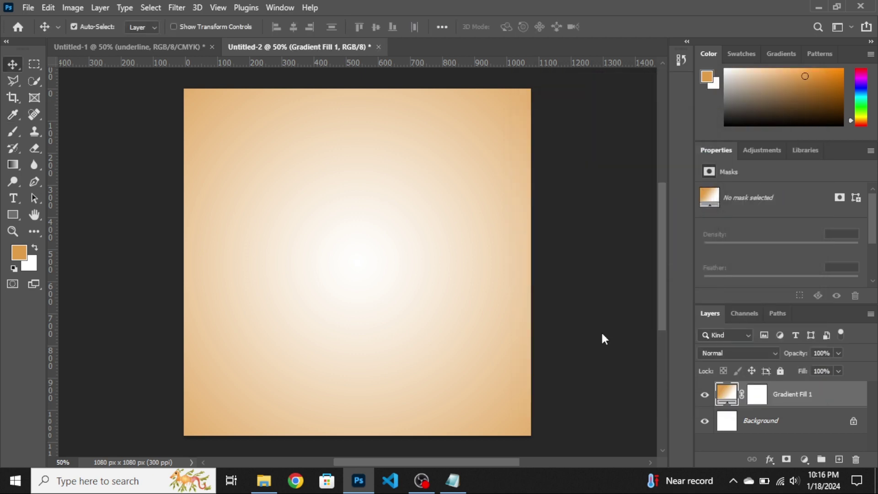
Step: Place the Layer 1 copy texture image and stretch it to cover the canvas
click(264, 480)
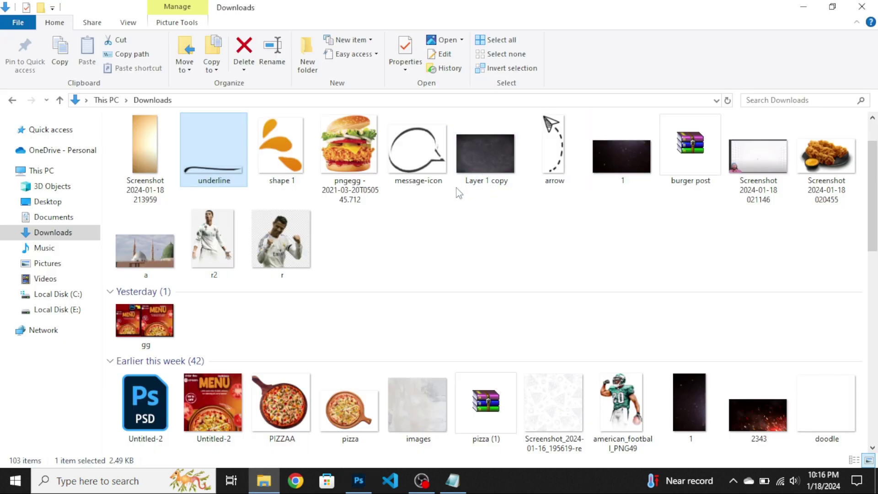
click(480, 173)
drag(480, 173, 363, 295)
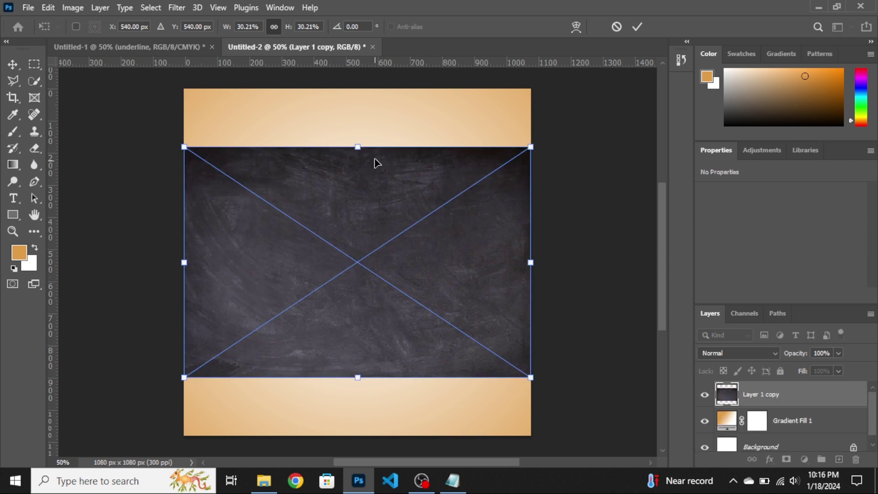
drag(356, 147, 356, 89)
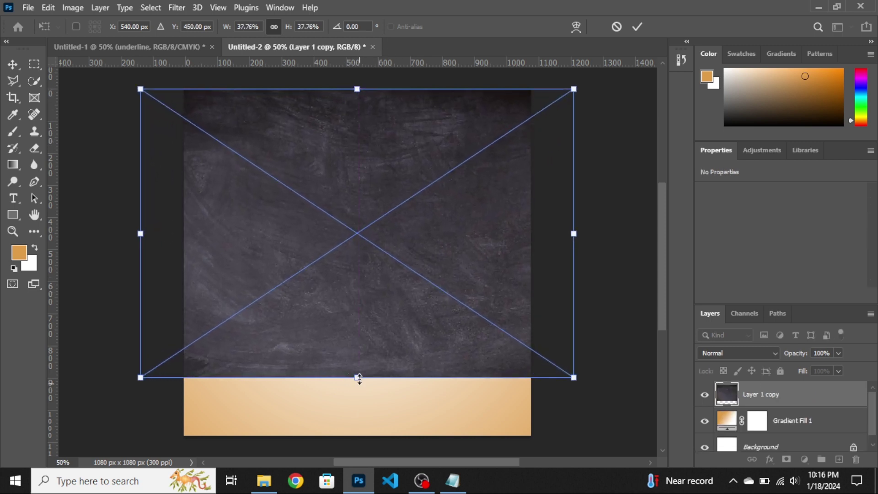
drag(359, 379, 356, 440)
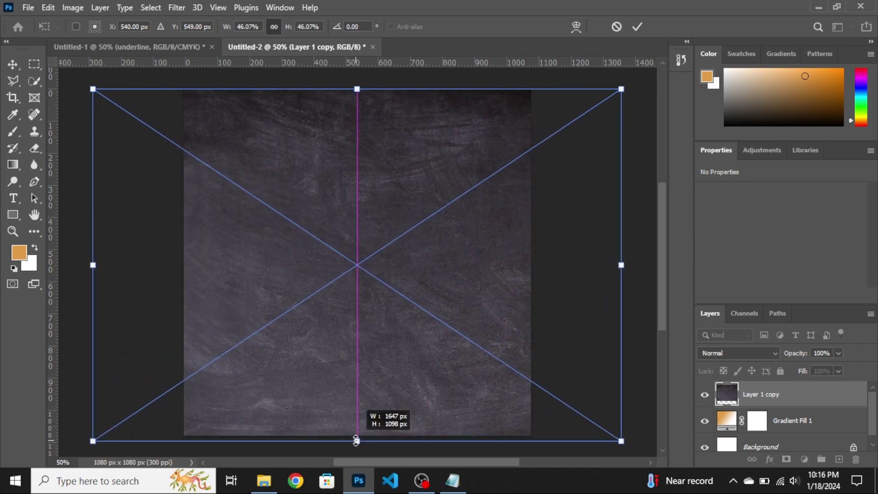
key(Up)
key(Up)
key(Up)
key(Up)
key(Up)
key(Up)
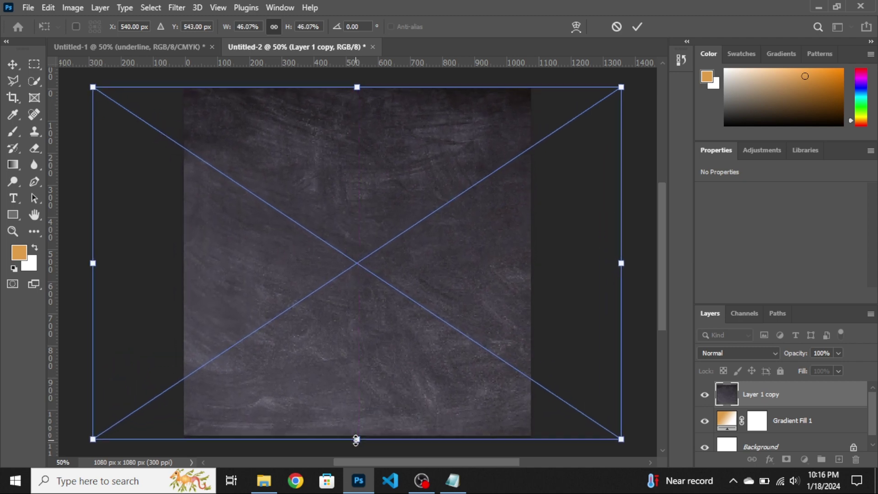
key(Return)
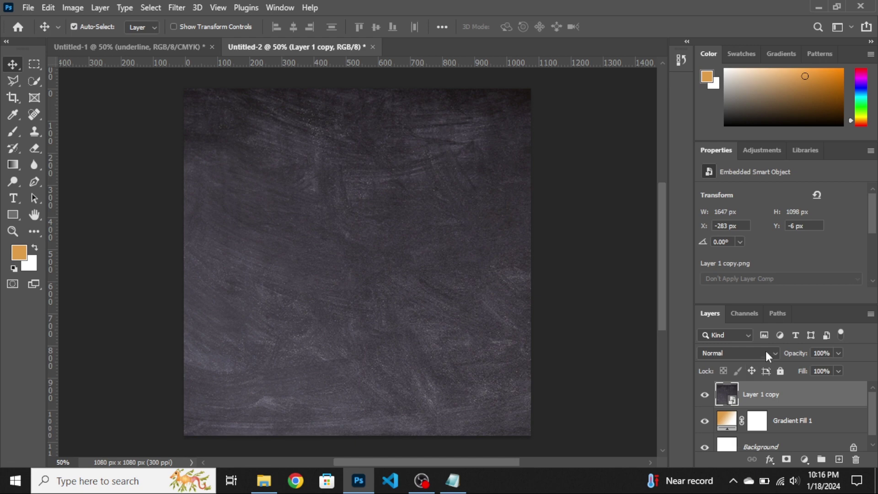
Step: Blend the texture in Overlay mode and duplicate the layer
click(776, 353)
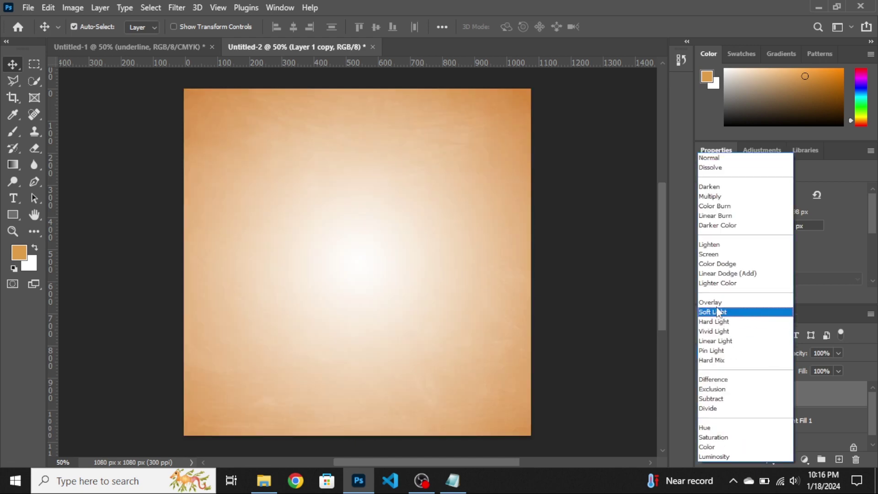
click(714, 303)
mouse_move(721, 383)
mouse_down()
mouse_move(836, 475)
mouse_move(839, 459)
mouse_up()
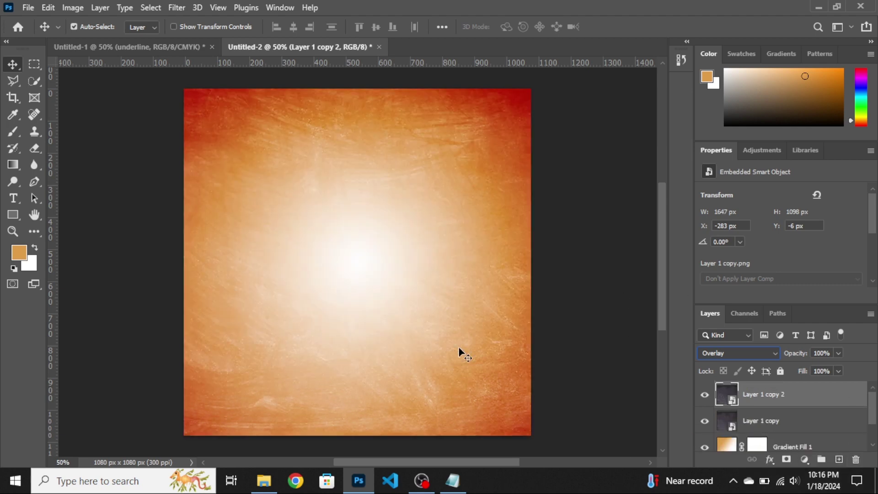
Step: Place the pngegg burger image, scaled to about 22%, centred on the poster
click(267, 479)
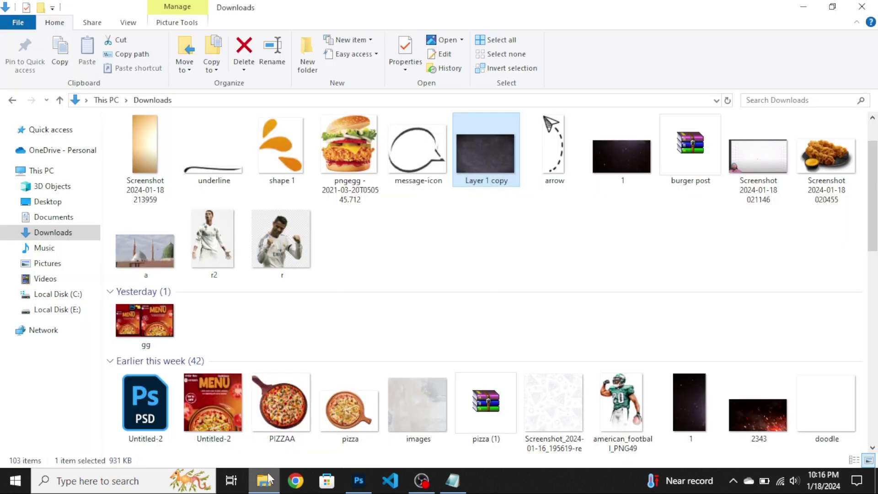
mouse_move(349, 145)
mouse_down()
mouse_move(361, 487)
mouse_move(344, 306)
mouse_up()
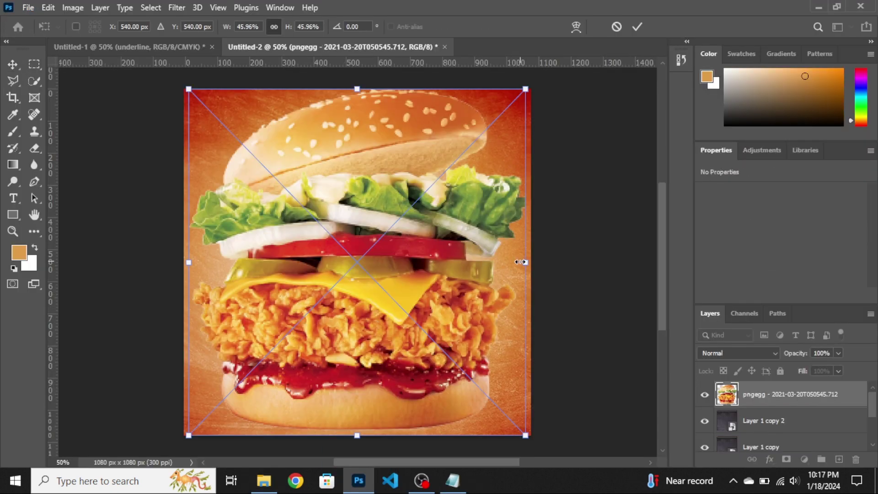
drag(524, 262, 349, 262)
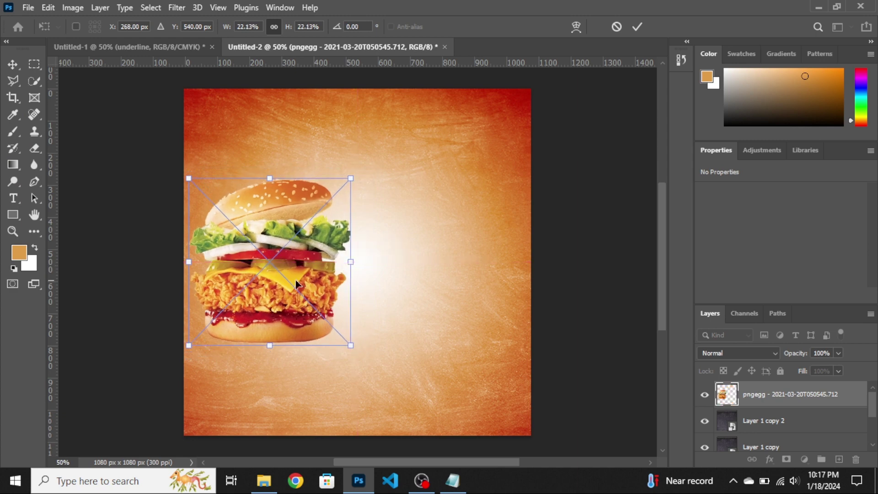
mouse_move(287, 286)
mouse_down()
mouse_move(361, 294)
mouse_move(366, 307)
mouse_up()
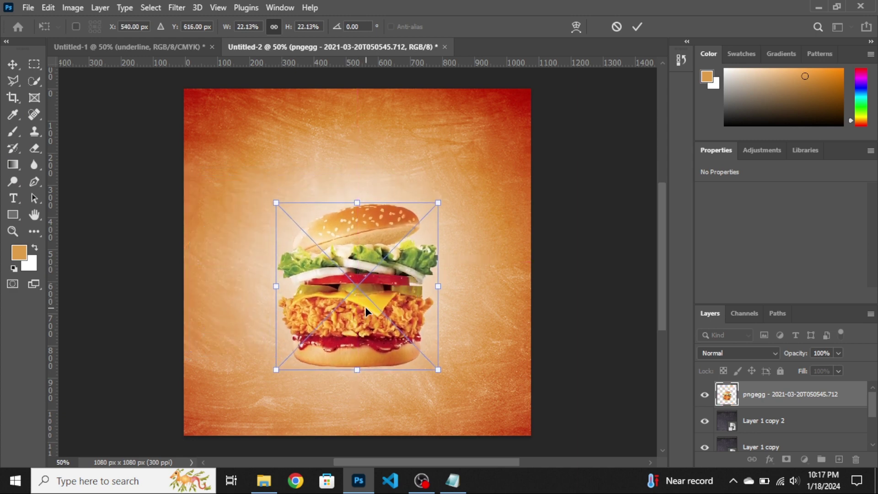
key(Return)
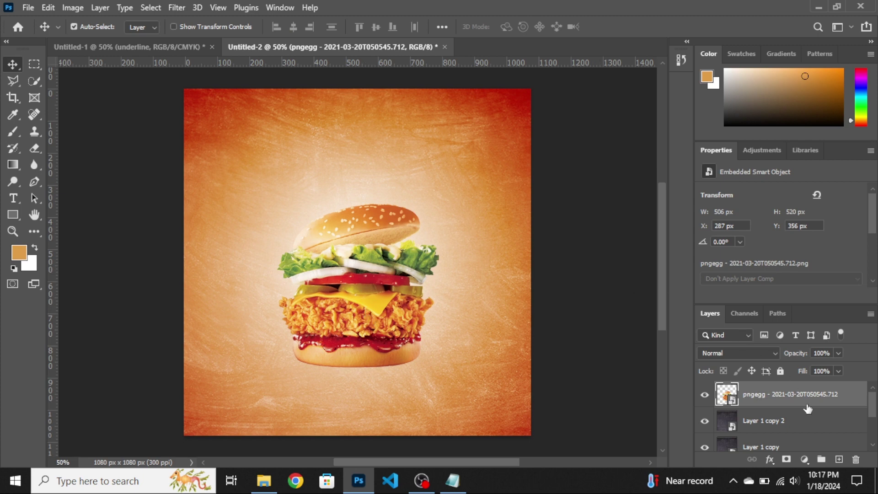
Step: Clip a Levels adjustment (31, 0.87, 255) to the burger and add a new empty layer
click(804, 459)
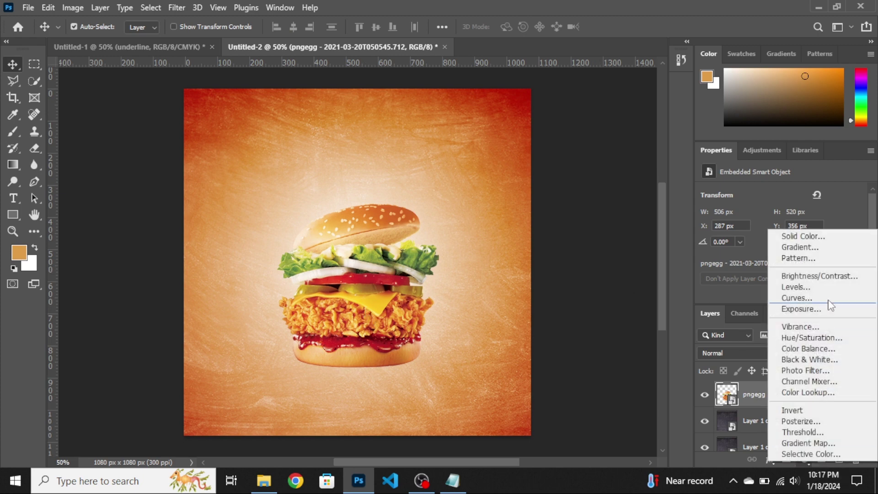
click(796, 287)
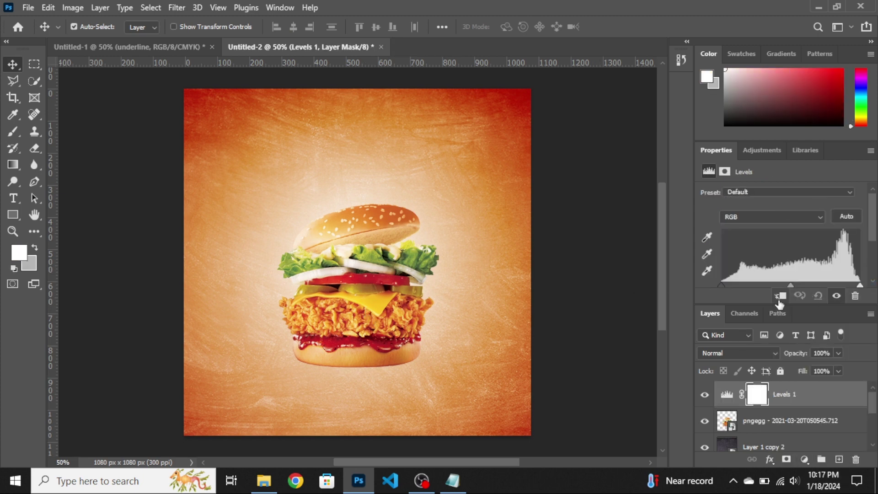
click(779, 295)
drag(870, 223, 870, 271)
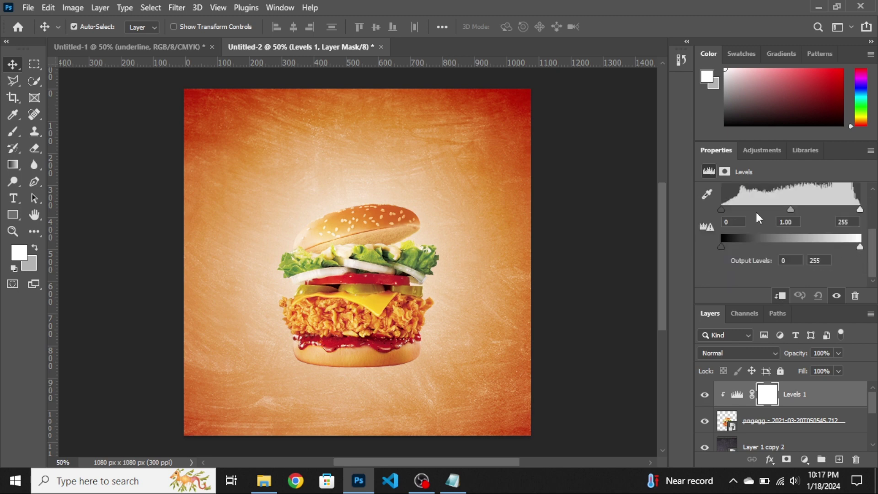
drag(721, 210, 734, 209)
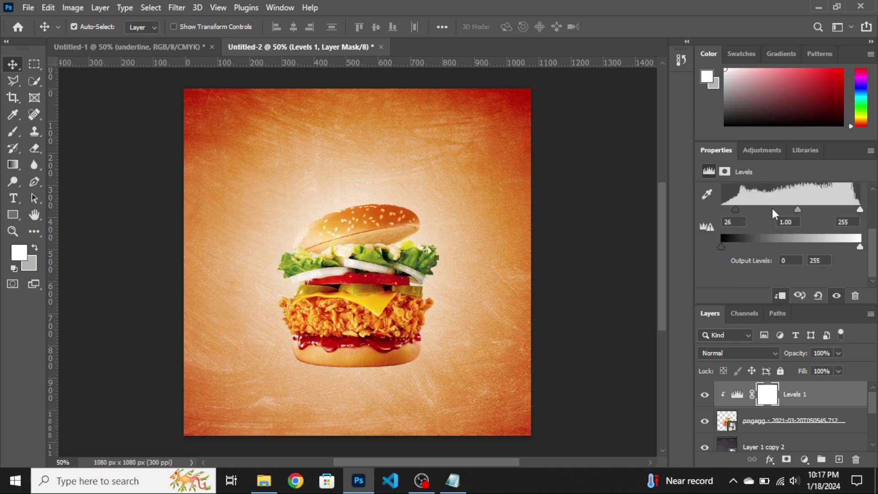
mouse_move(797, 209)
mouse_down()
mouse_move(781, 210)
mouse_move(802, 208)
mouse_up()
drag(736, 209, 738, 209)
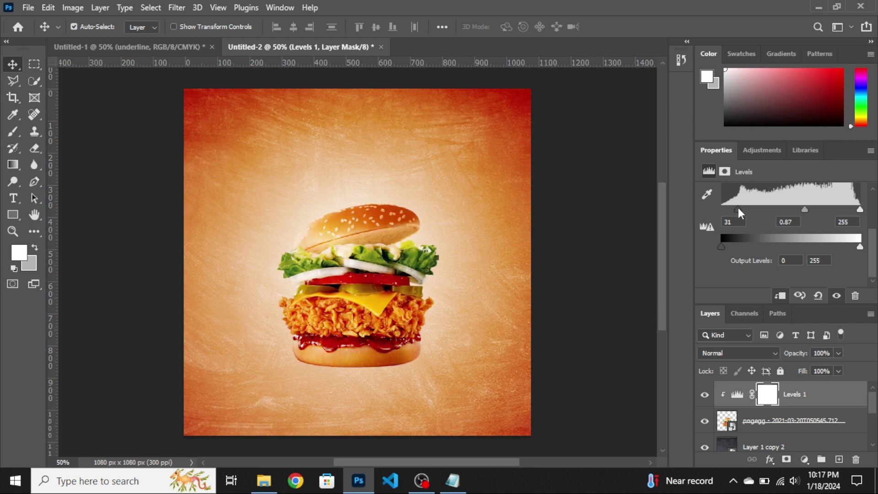
click(838, 459)
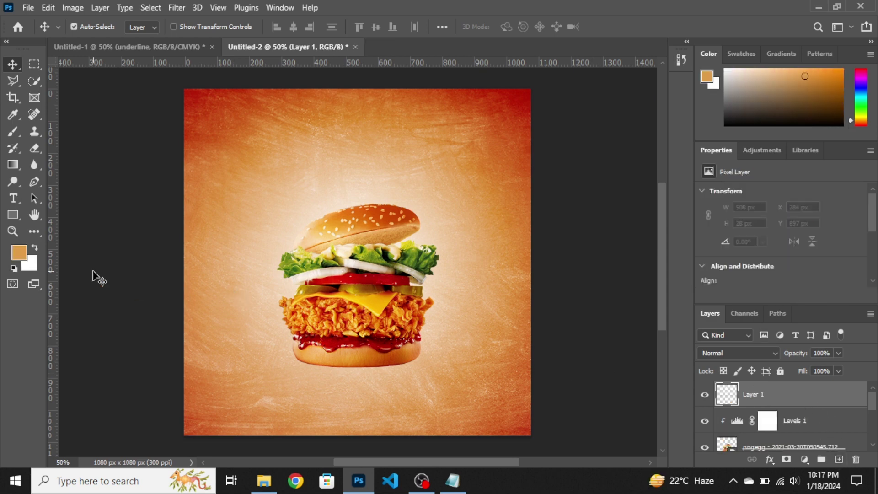
Step: Paint one black (#000000) dab with a 700 px soft round brush
click(36, 248)
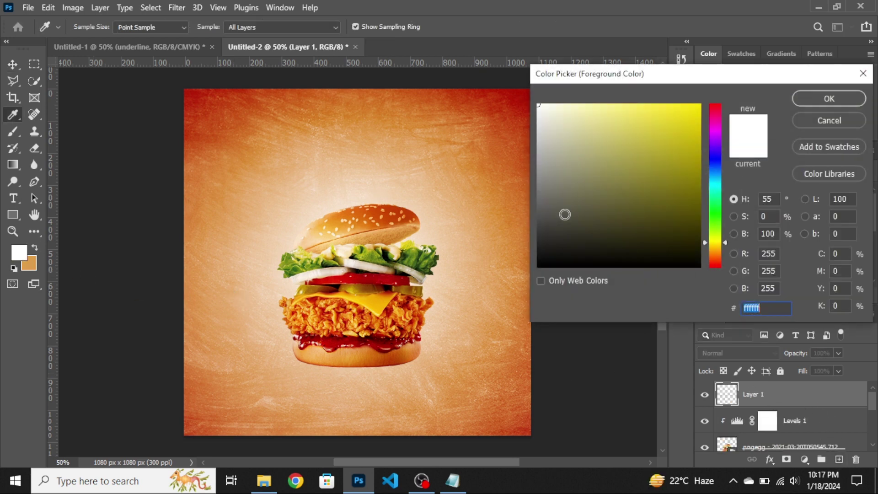
text(000000)
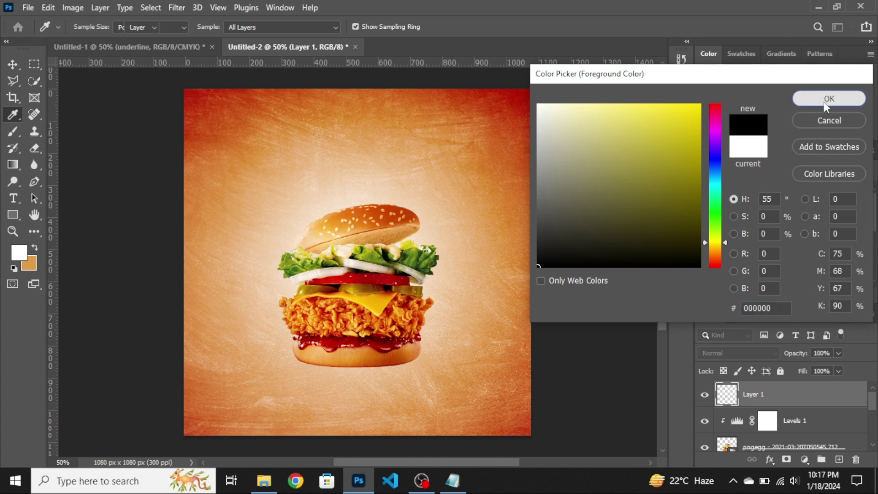
click(823, 101)
click(13, 132)
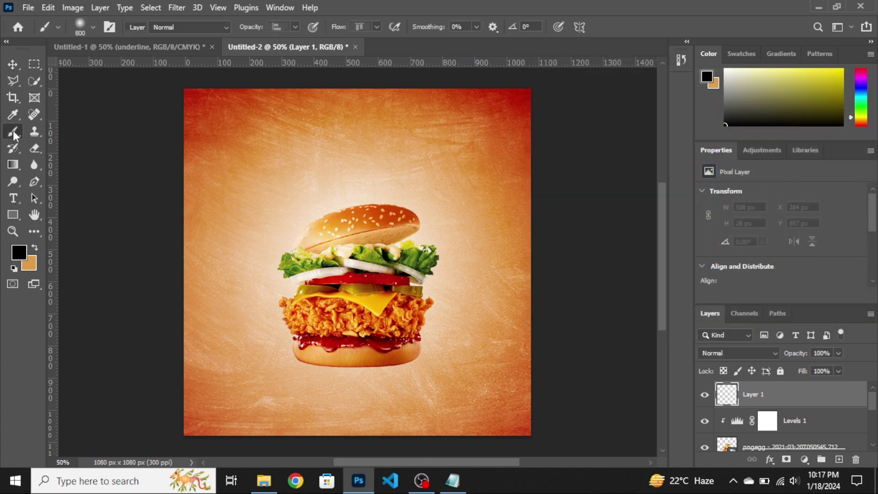
click(80, 27)
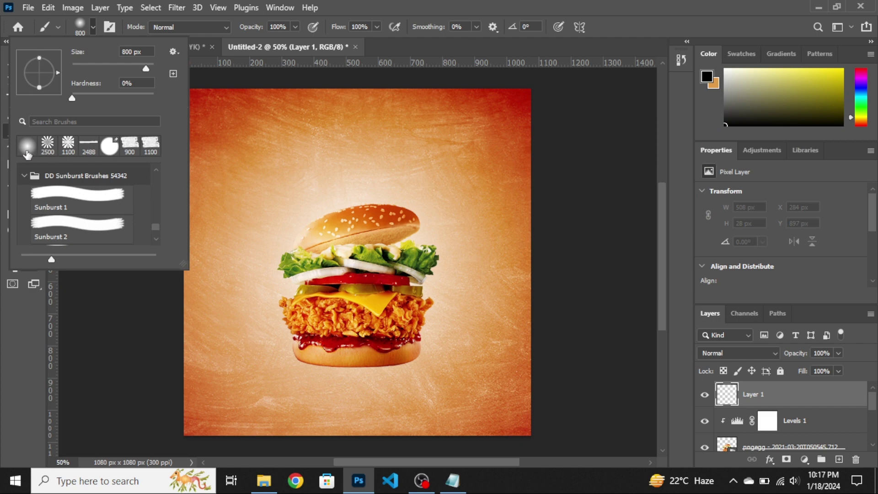
click(155, 285)
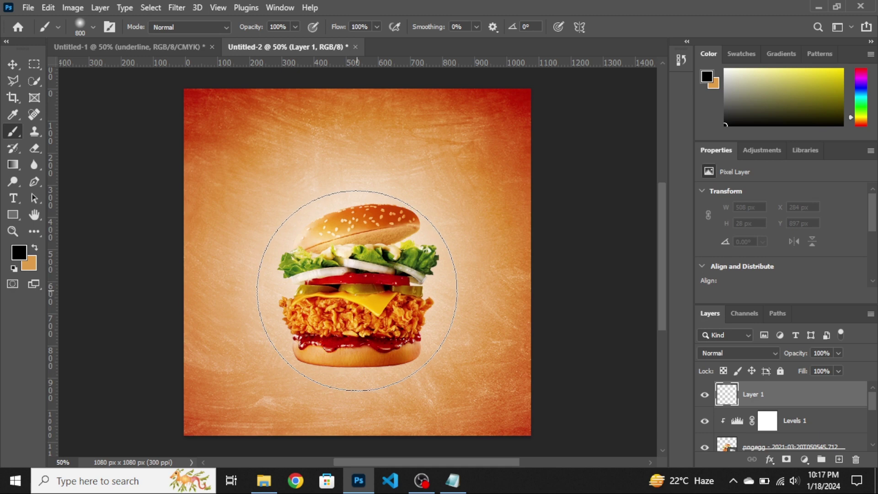
key(bracketleft)
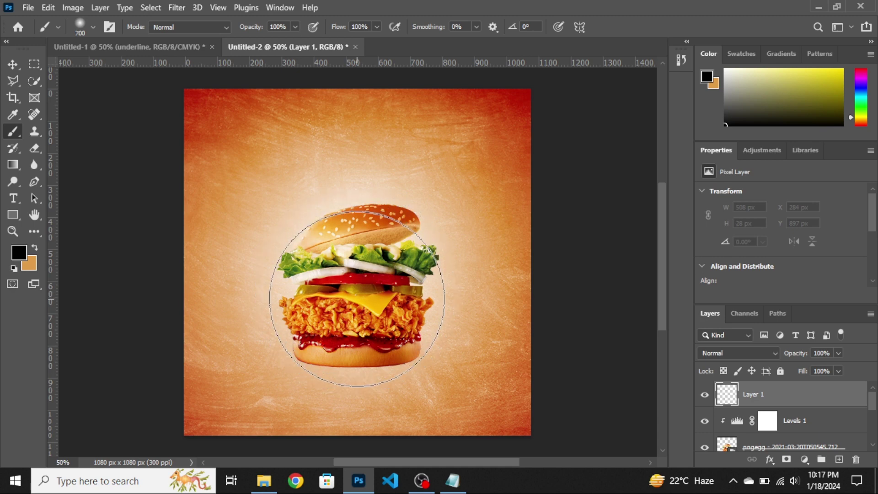
click(357, 299)
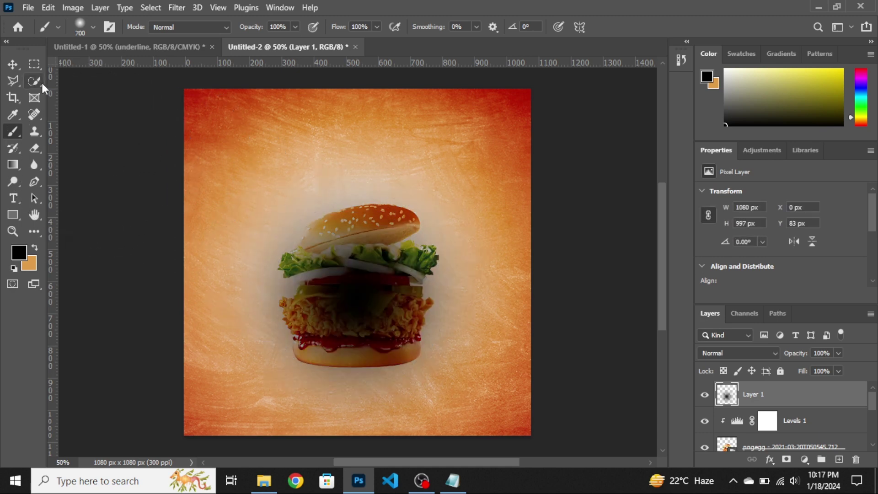
Step: Squash the dab into a thin 786 × 35 px oval just beneath the burger
click(14, 65)
key(ctrl+t)
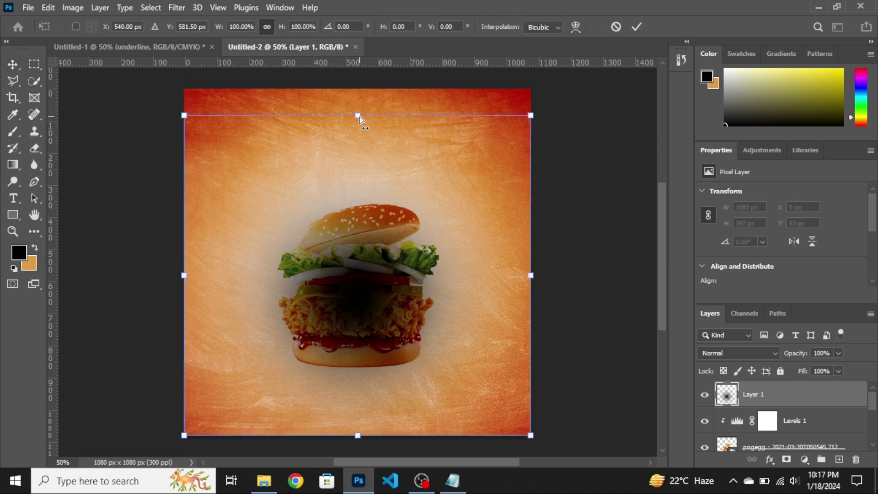
mouse_move(359, 116)
mouse_down()
mouse_move(355, 400)
mouse_move(365, 433)
mouse_up()
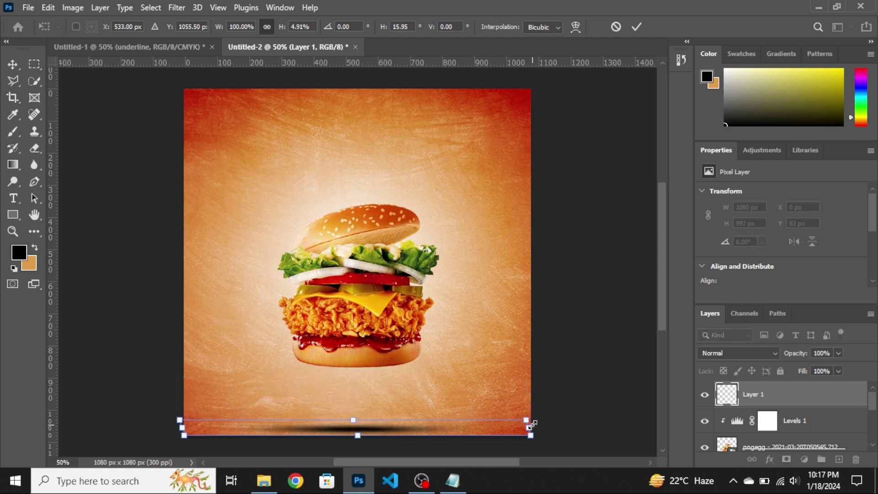
drag(529, 427, 433, 427)
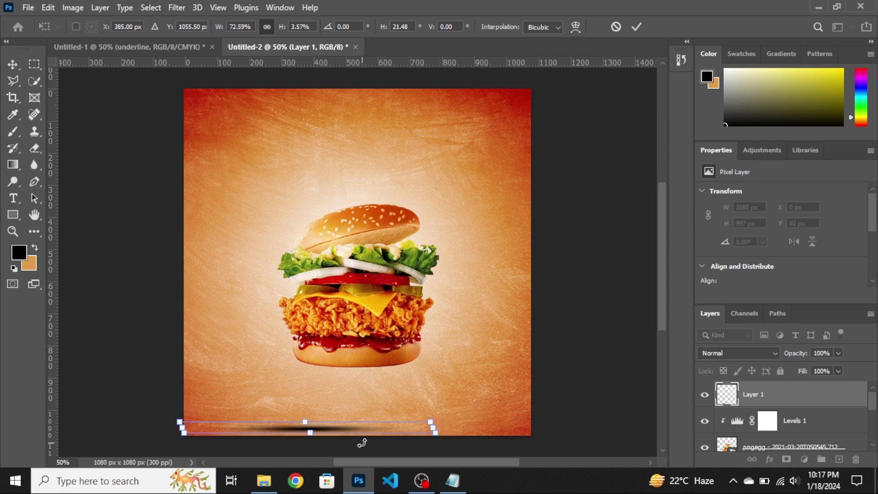
drag(368, 426, 408, 371)
key(Return)
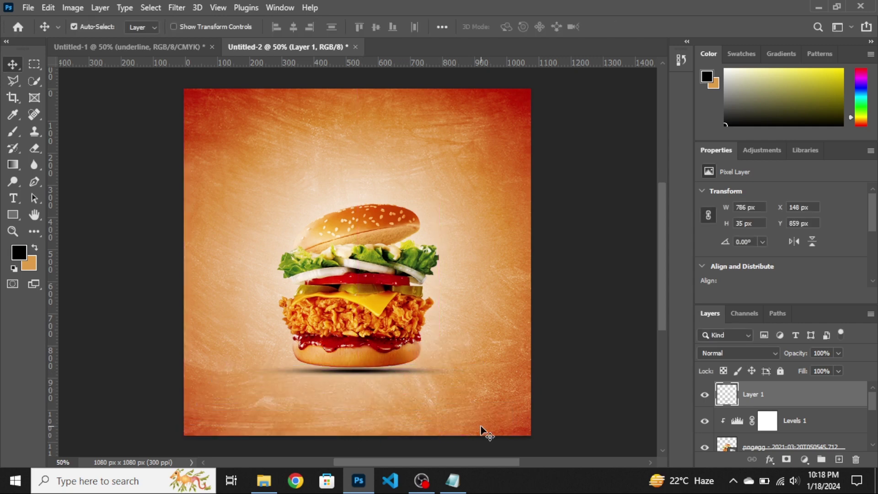
key(Down)
key(Down)
key(Down)
key(Down)
key(Down)
key(Down)
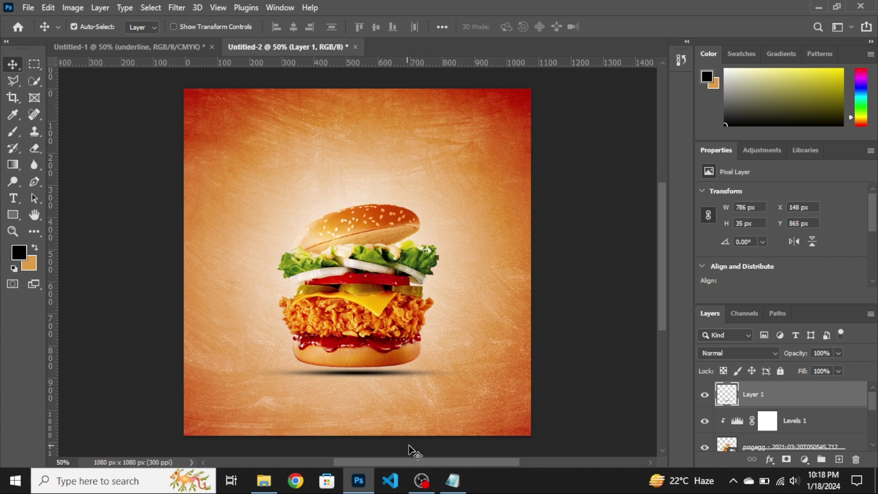
Step: Paste the word BURGER from the Notepad notes into a new text layer
click(13, 198)
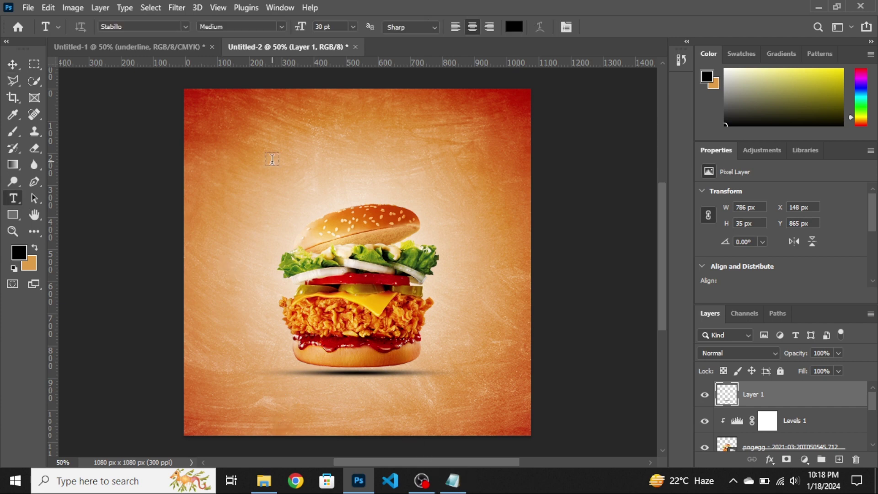
click(287, 139)
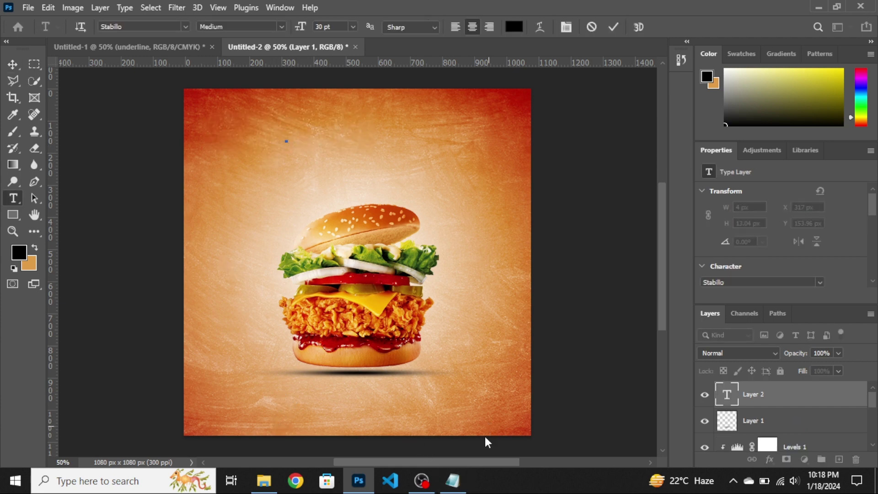
click(452, 482)
drag(521, 177, 475, 179)
key(ctrl+c)
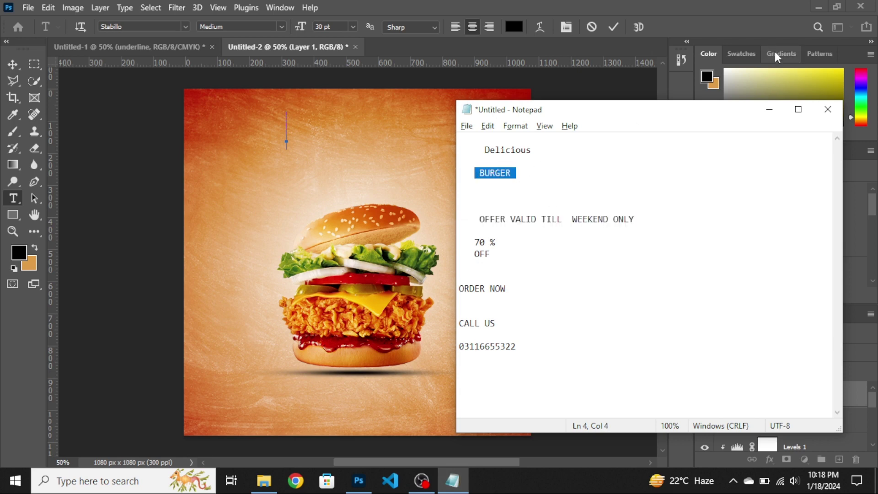
click(769, 109)
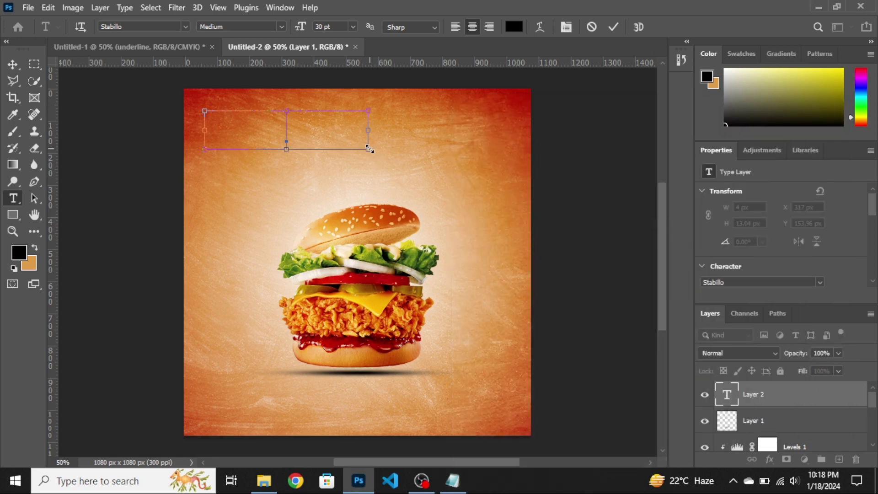
key(ctrl+v)
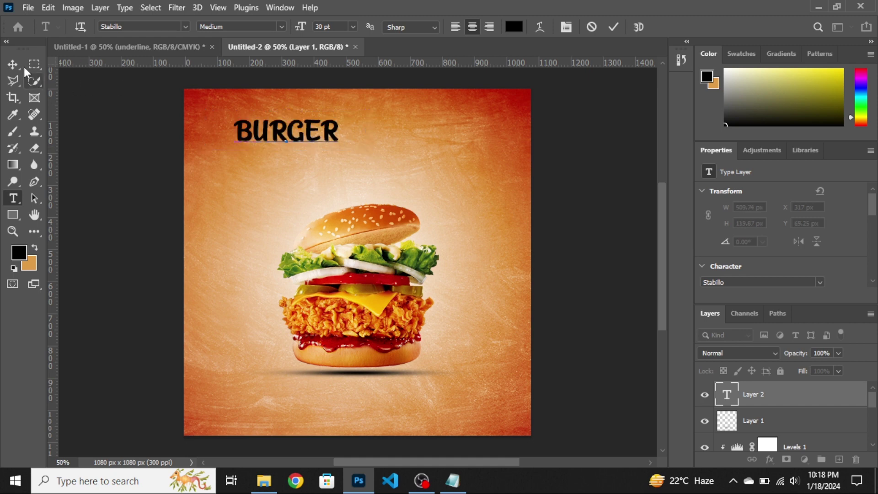
click(16, 67)
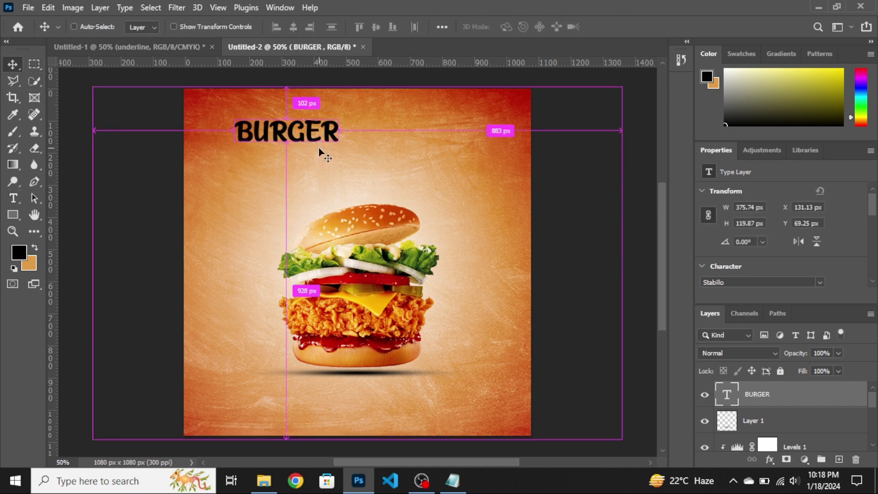
Step: Enlarge the BURGER title to about 190% and set its font to Stopbuck
key(ctrl+t)
drag(342, 129, 454, 132)
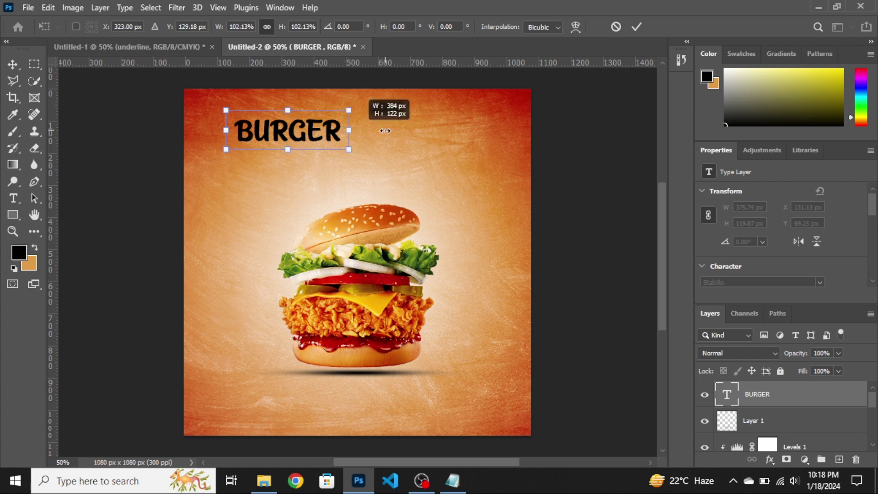
key(Return)
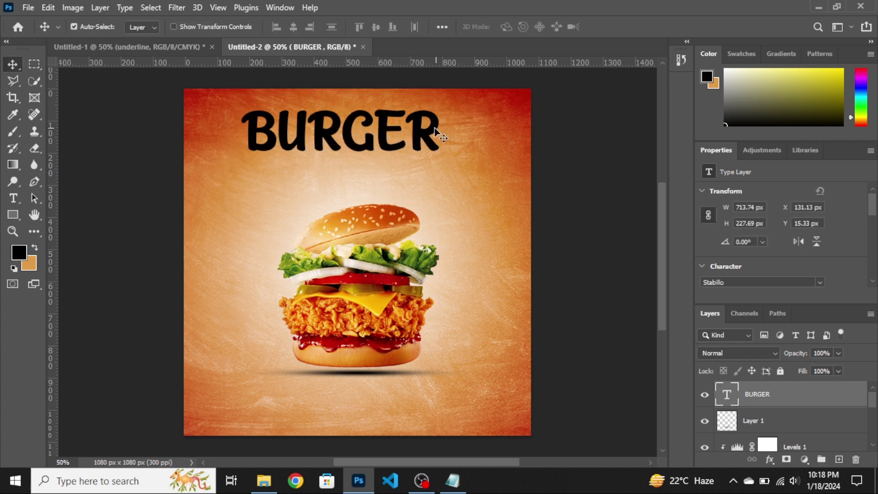
double_click(431, 128)
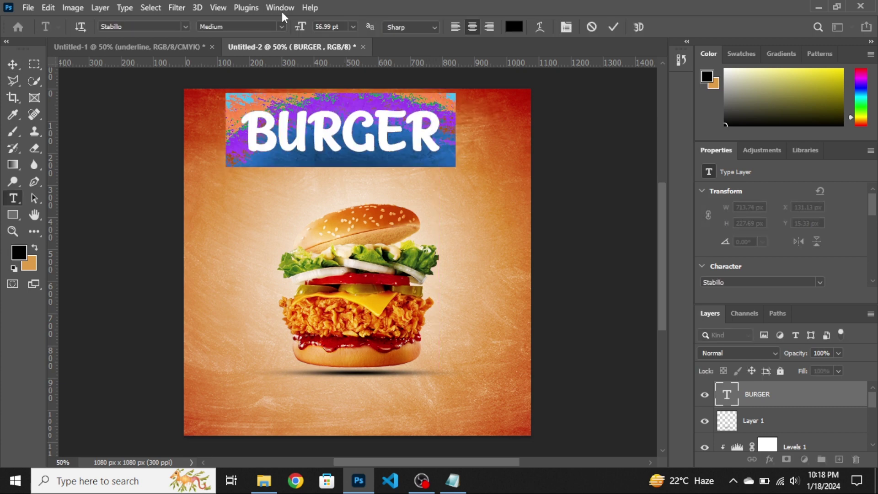
click(186, 26)
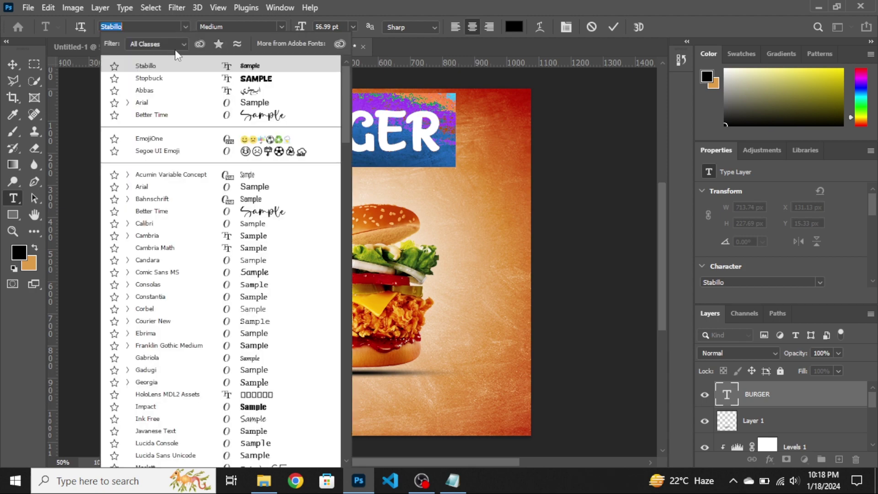
click(172, 79)
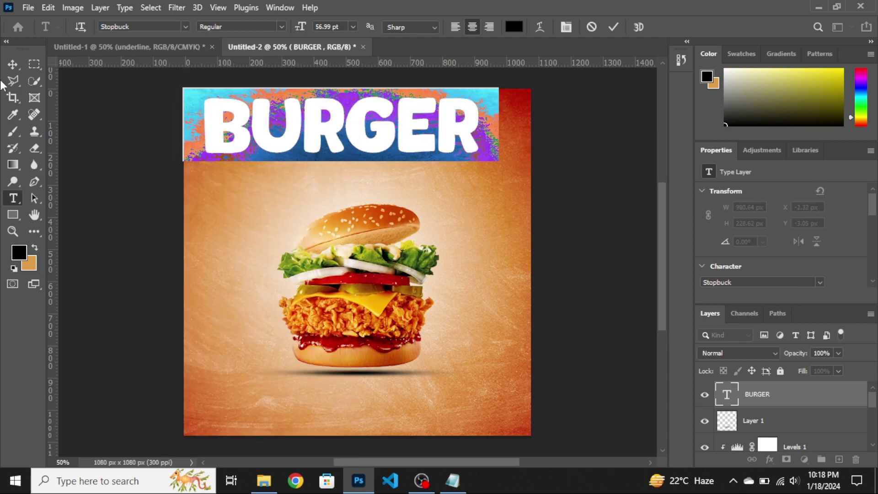
click(13, 68)
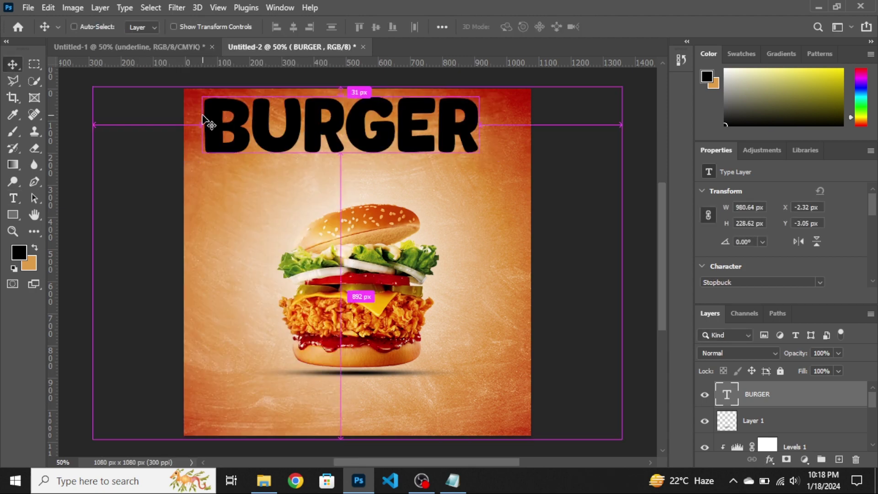
Step: Scale BURGER to about 76% (740 × 173 px) and centre it near the top
key(ctrl+t)
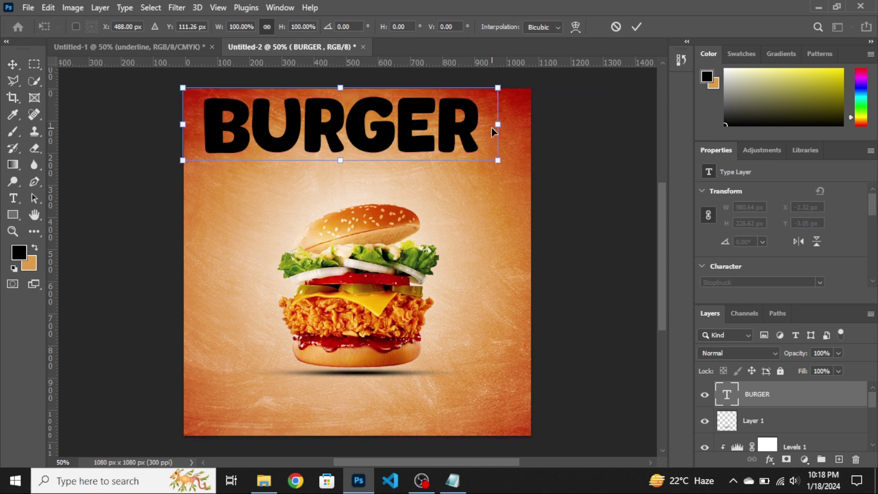
drag(498, 124, 449, 124)
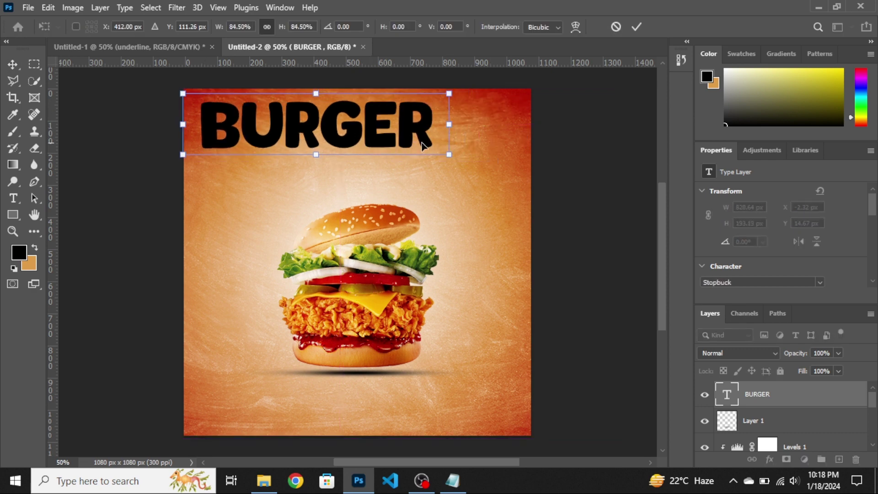
drag(448, 128, 412, 128)
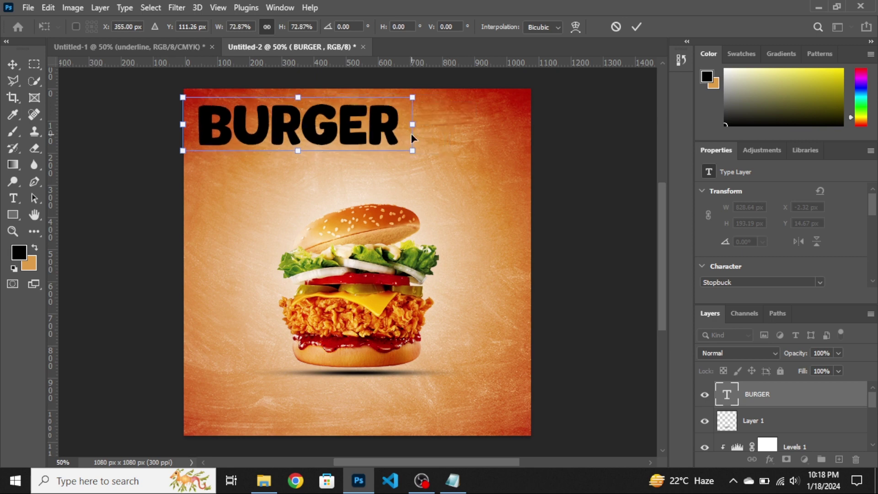
drag(330, 137, 379, 156)
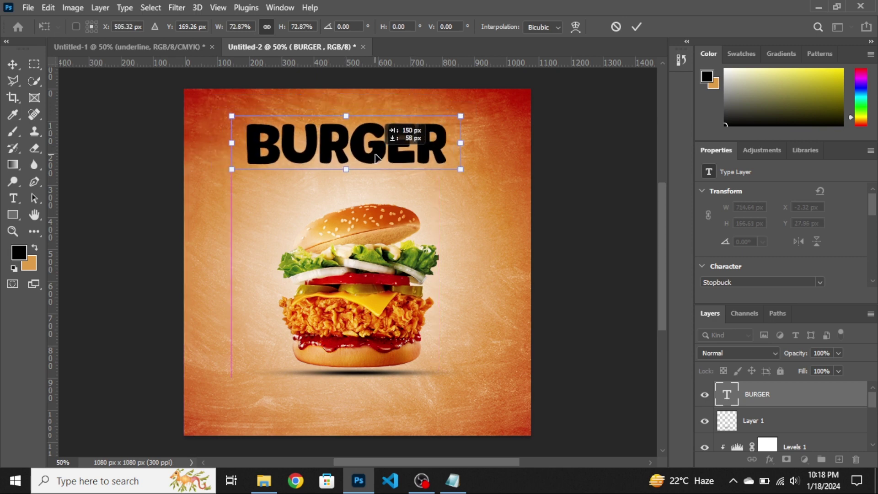
mouse_move(470, 143)
mouse_down()
mouse_move(478, 143)
mouse_move(439, 152)
mouse_up()
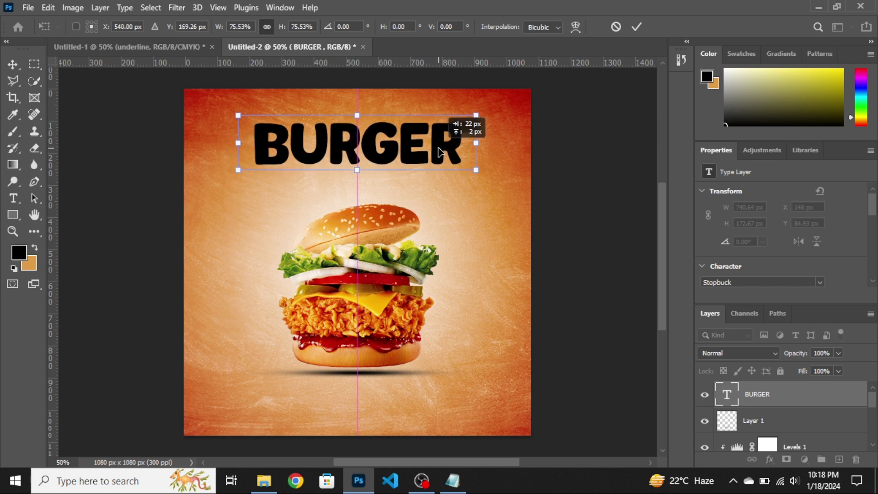
key(Return)
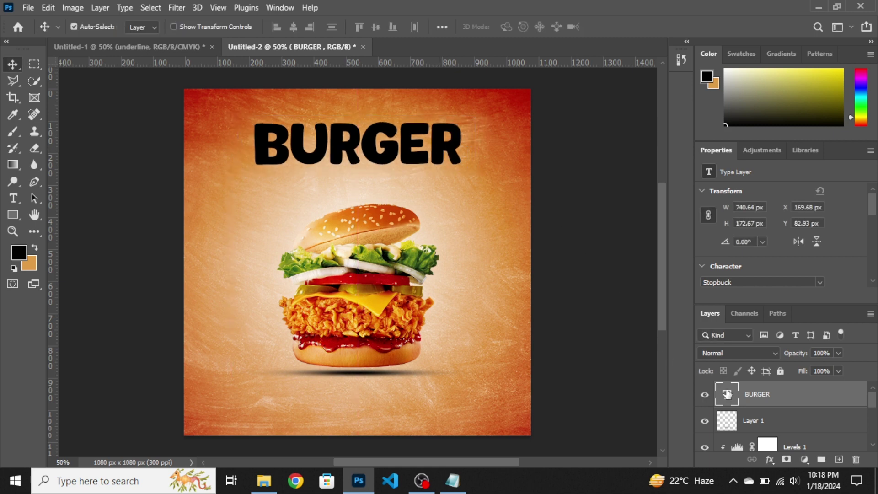
Step: Give BURGER an Outer Glow, Drop Shadow and 6 px white outside Stroke
click(770, 459)
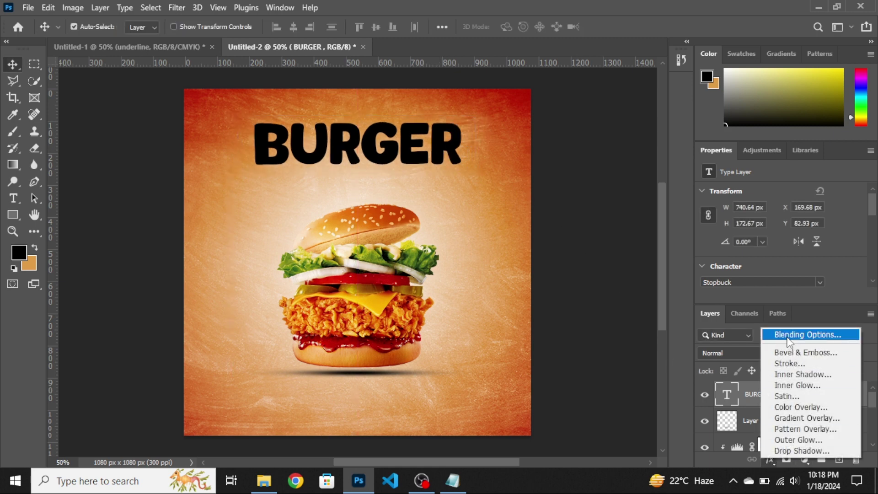
click(785, 333)
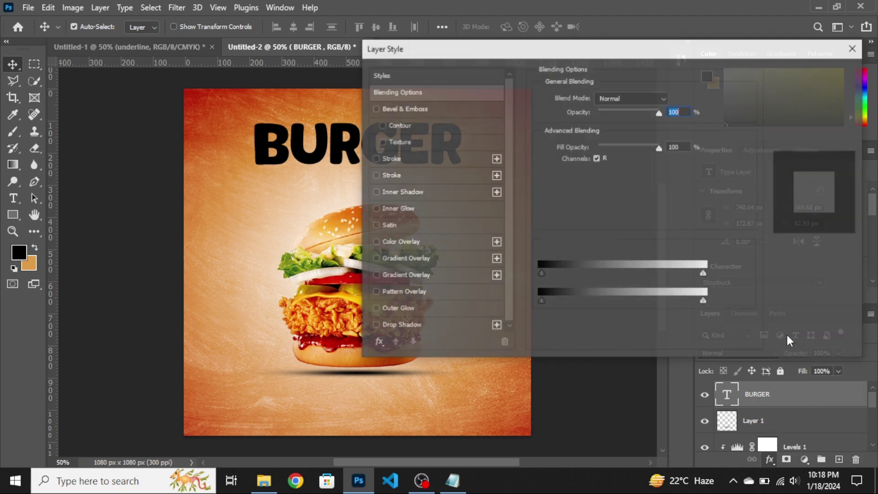
click(397, 309)
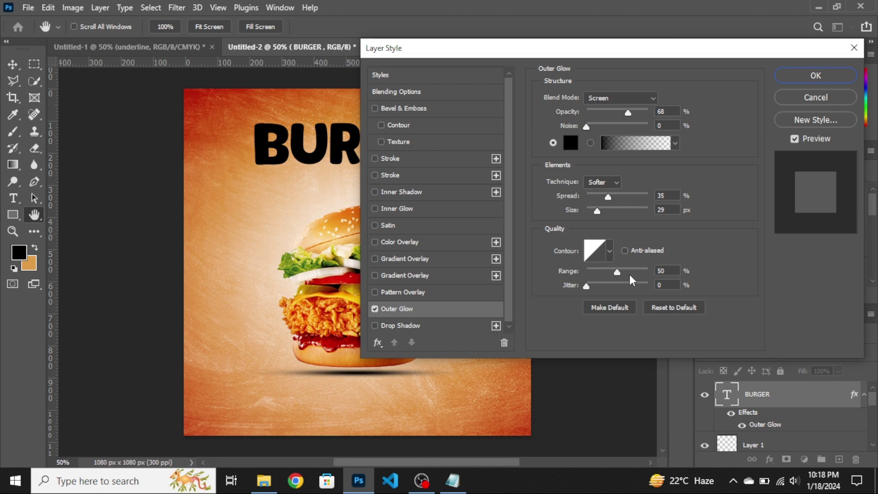
click(422, 327)
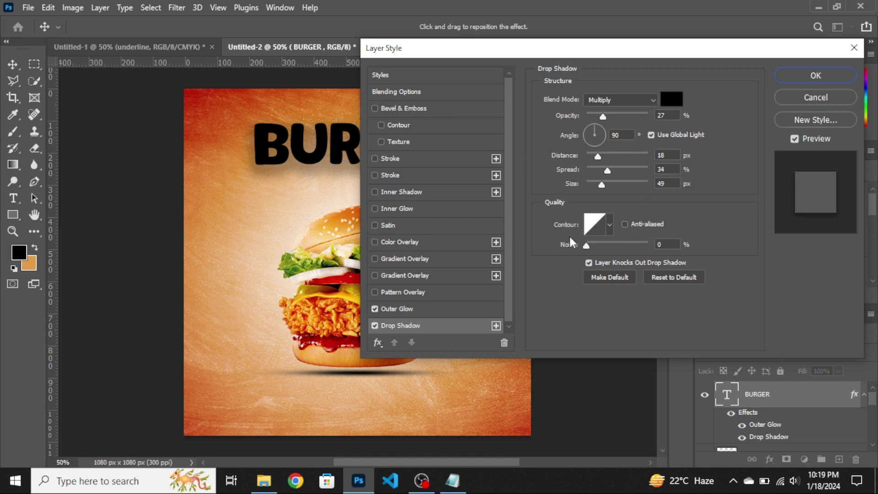
click(376, 159)
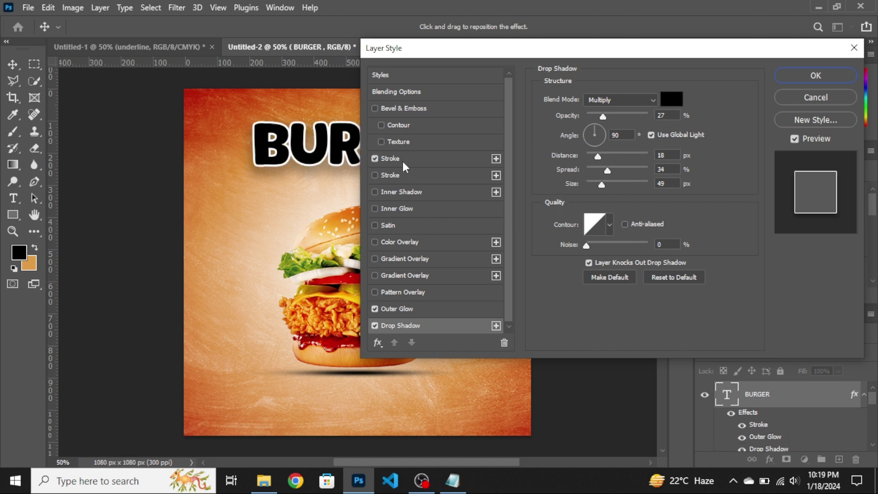
click(402, 160)
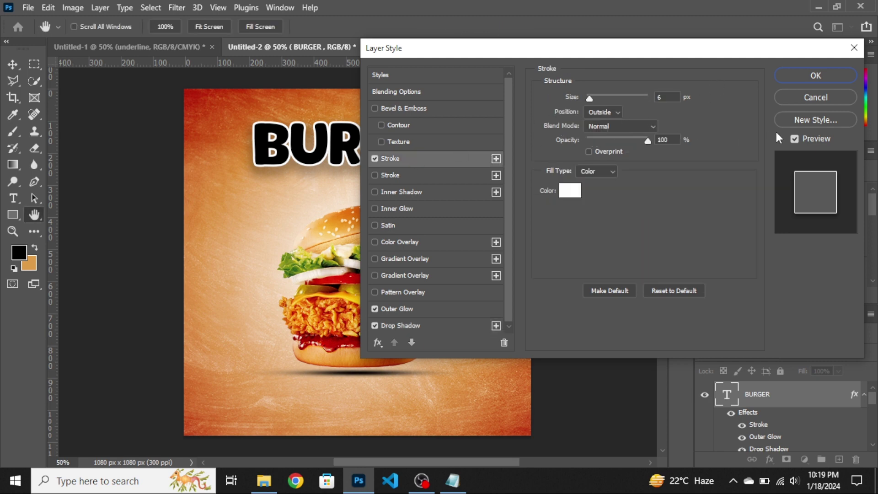
click(800, 75)
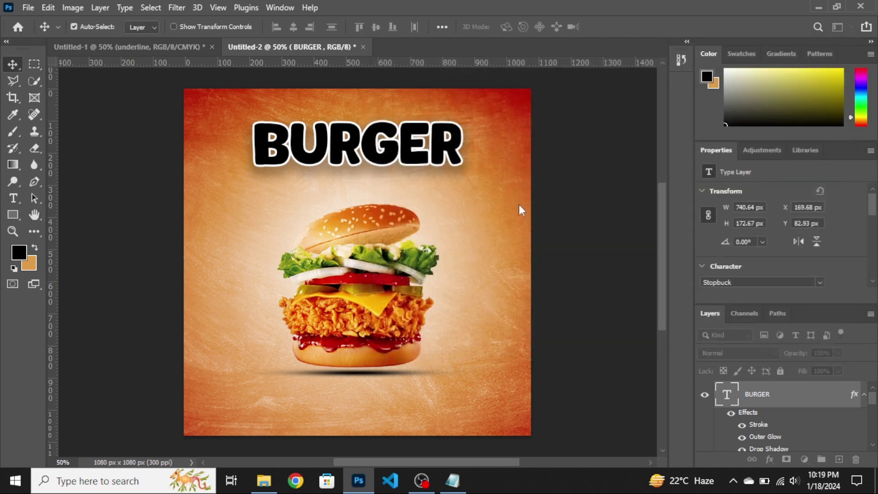
Step: Paste Delicious from the notes into a new text box left of the burger
click(452, 480)
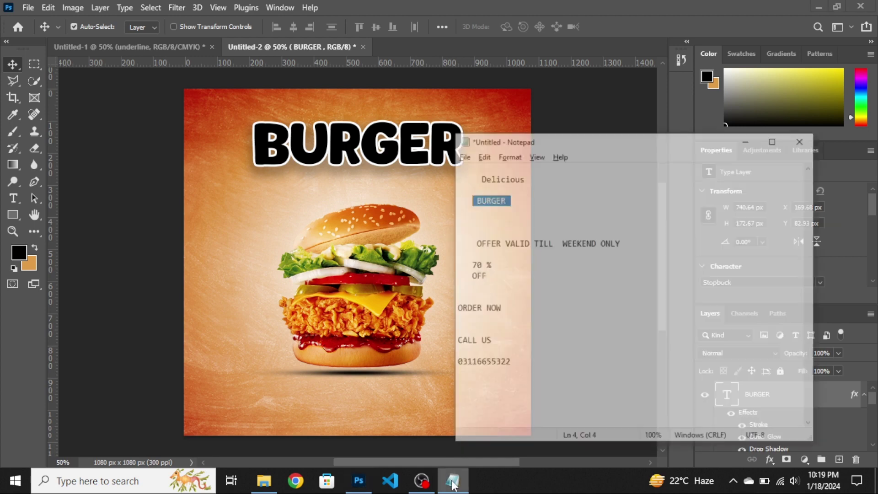
drag(540, 150, 439, 152)
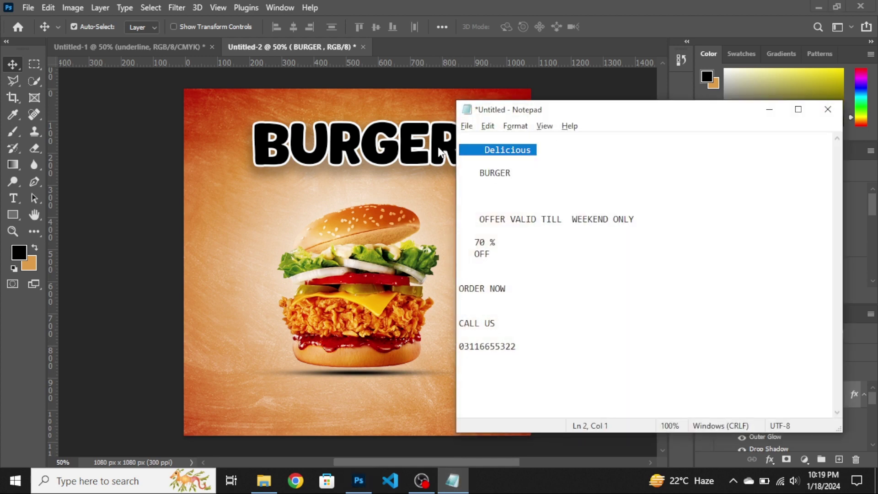
click(769, 109)
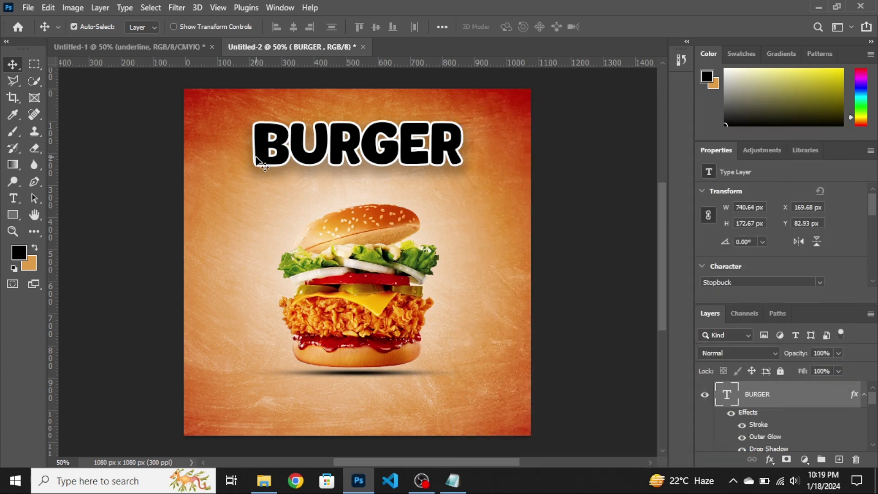
click(14, 200)
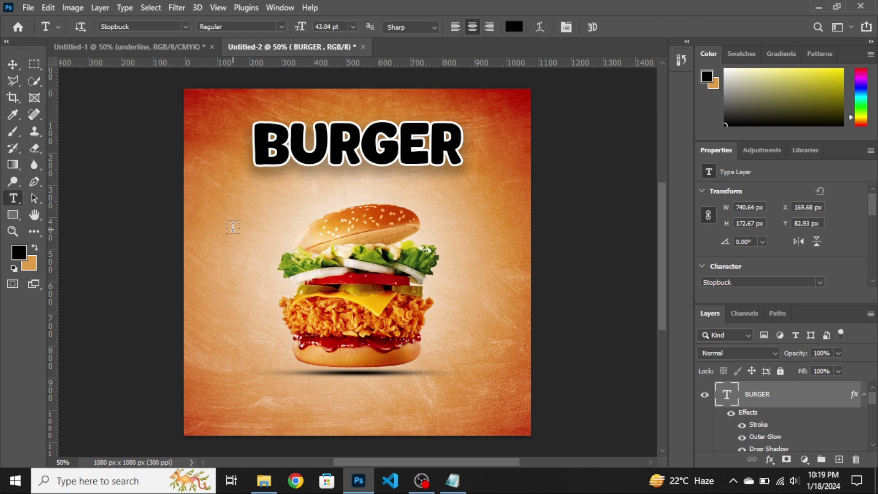
click(233, 228)
key(BackSpace)
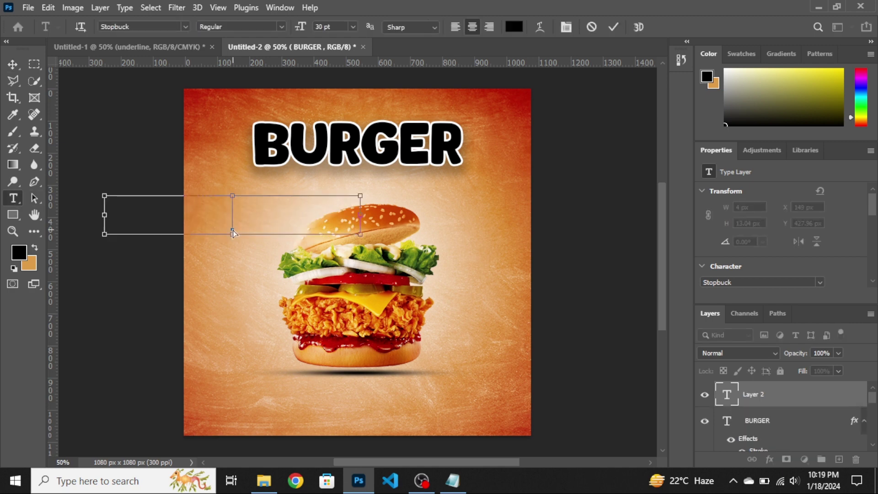
key(ctrl+v)
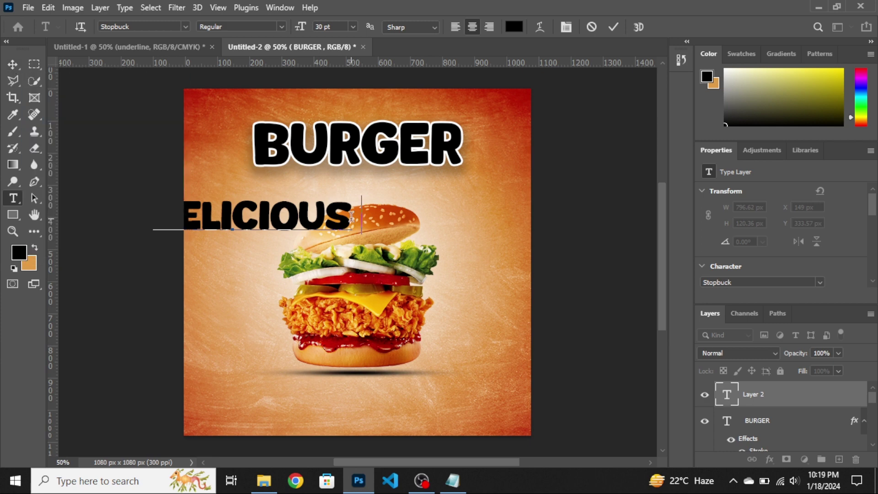
Step: Style Delicious in the Stabillo font, coloured white (#ffffff)
drag(352, 215, 102, 215)
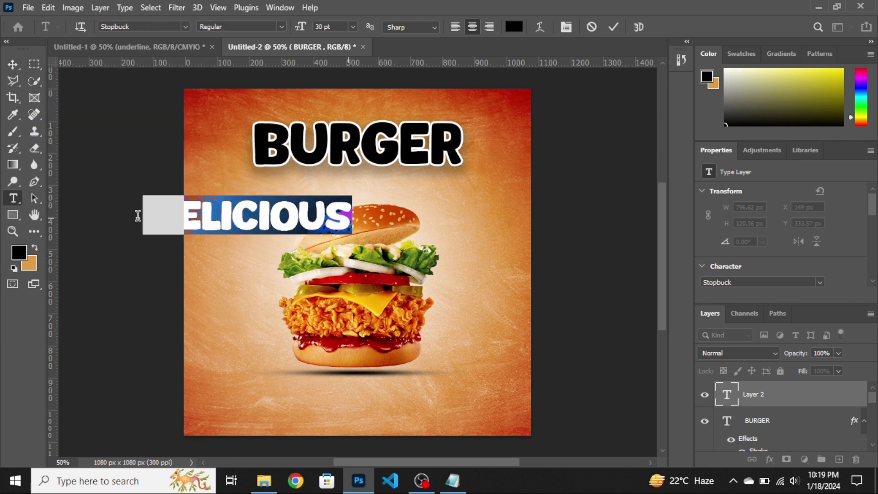
click(185, 26)
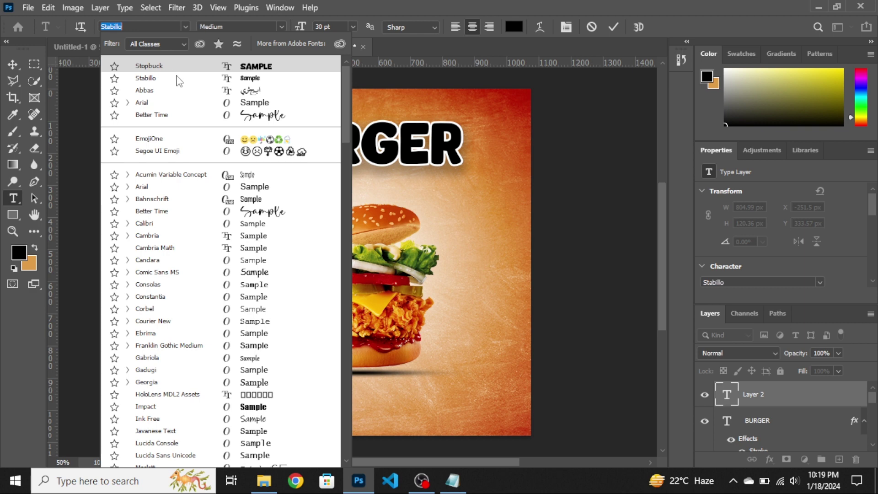
click(178, 78)
click(13, 67)
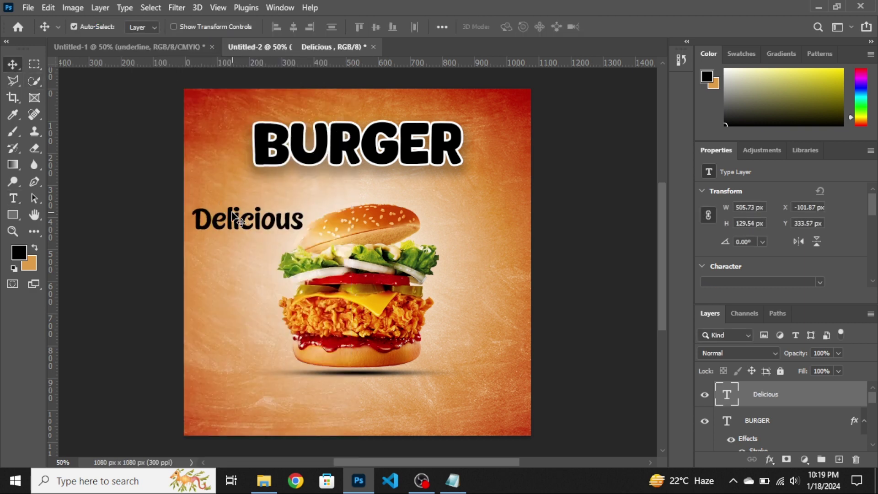
key(t)
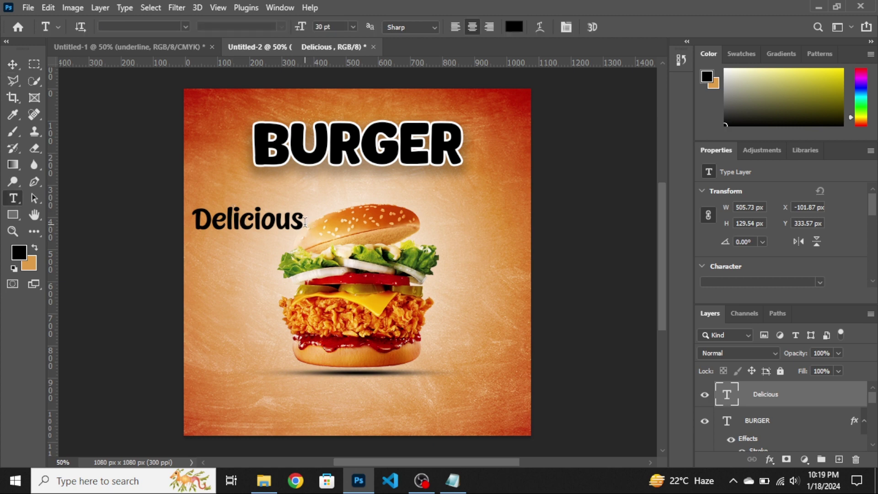
drag(301, 222, 177, 208)
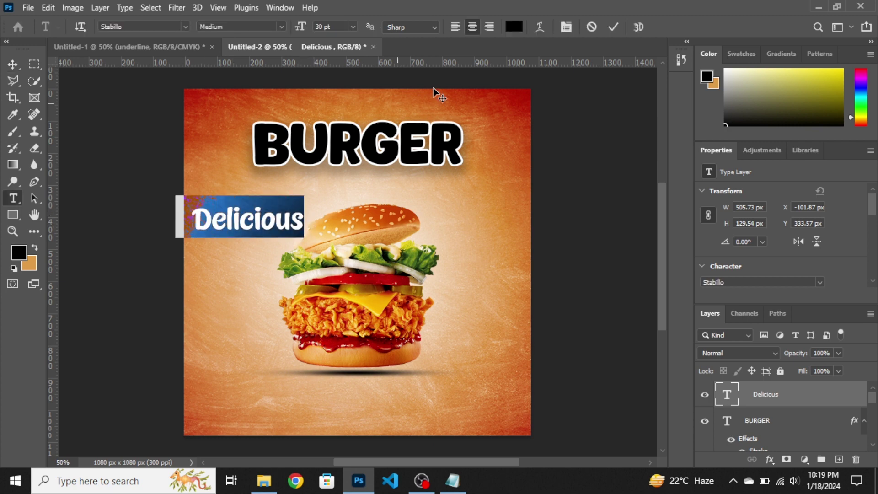
click(523, 30)
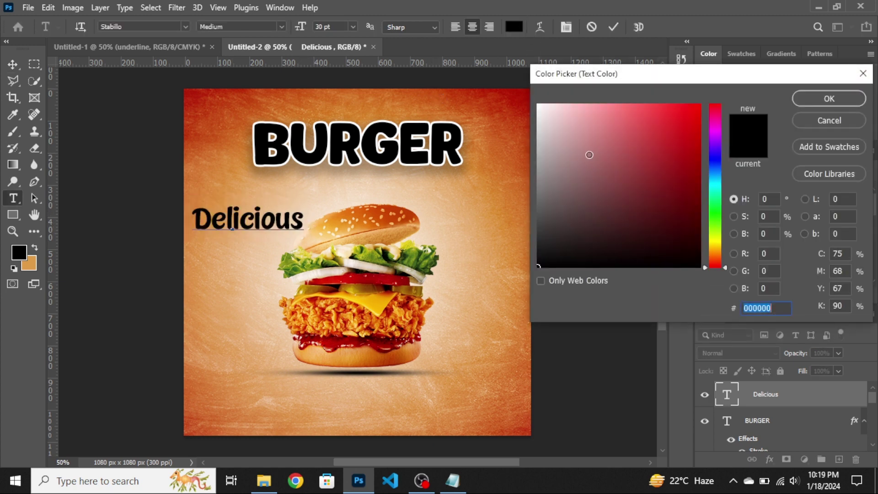
text(ffffff)
click(827, 99)
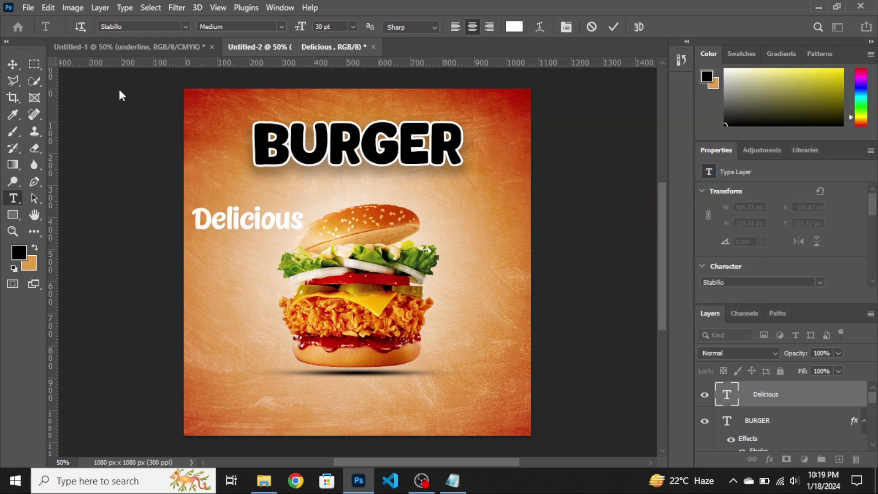
click(13, 64)
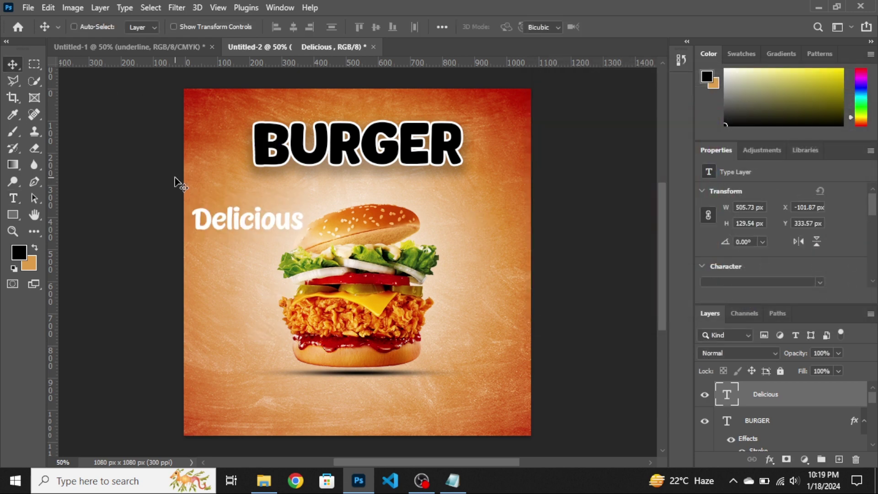
Step: Shrink Delicious to 408 × 105 px above BURGER's right end, then drag in the Downloads arrow image
key(ctrl+t)
mouse_move(313, 216)
mouse_down()
mouse_move(289, 216)
mouse_move(432, 116)
mouse_up()
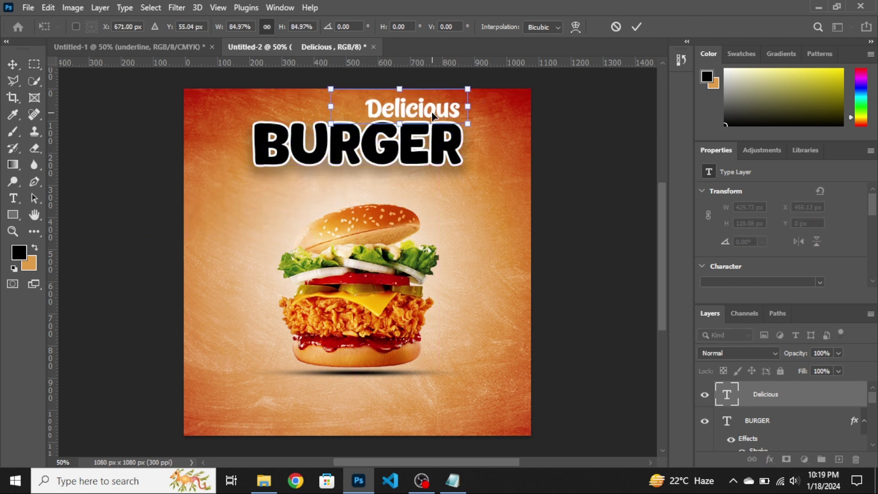
key(Return)
key(Down)
key(Down)
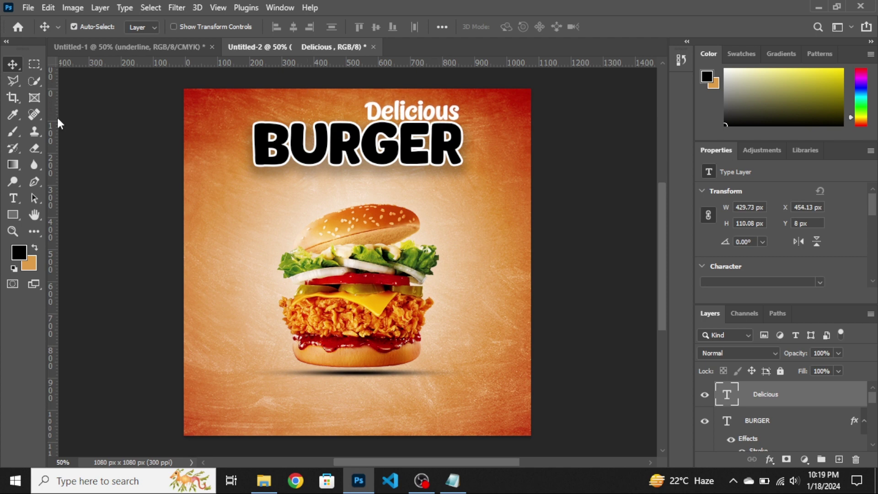
key(ctrl+t)
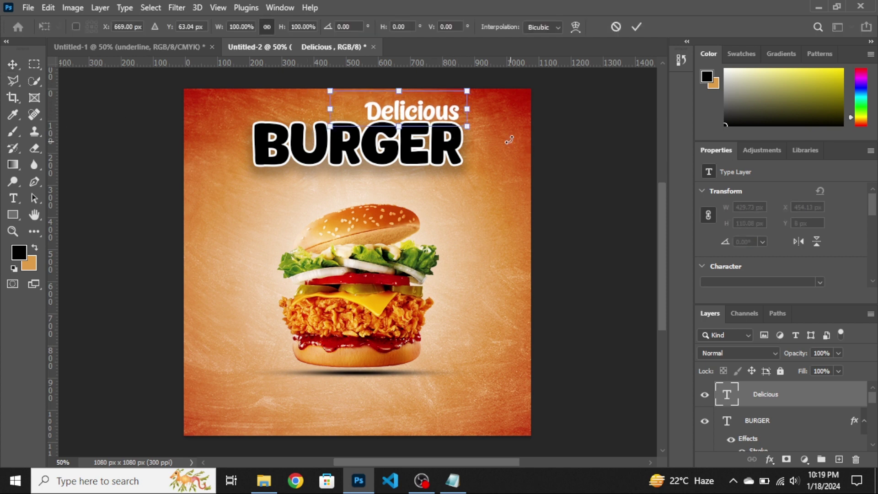
drag(467, 109, 459, 109)
key(Return)
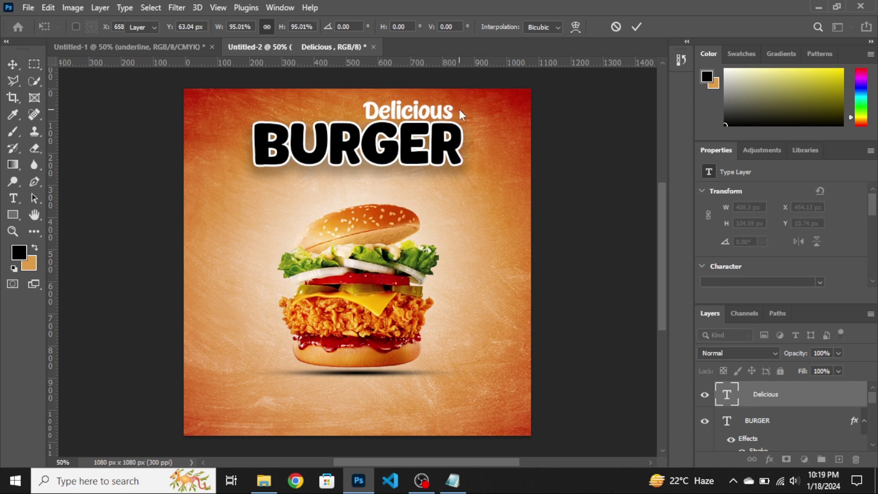
key(Right)
key(Right)
key(Right)
key(Right)
key(Right)
key(Right)
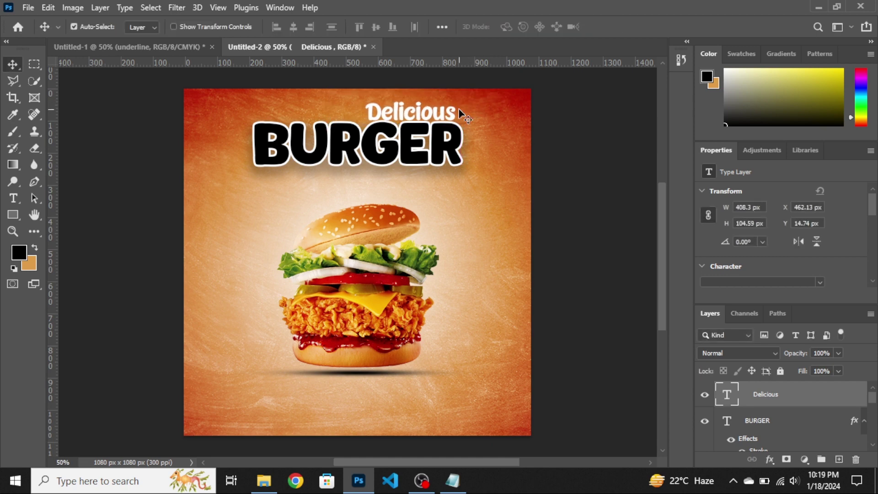
key(Right)
key(Right)
key(Right)
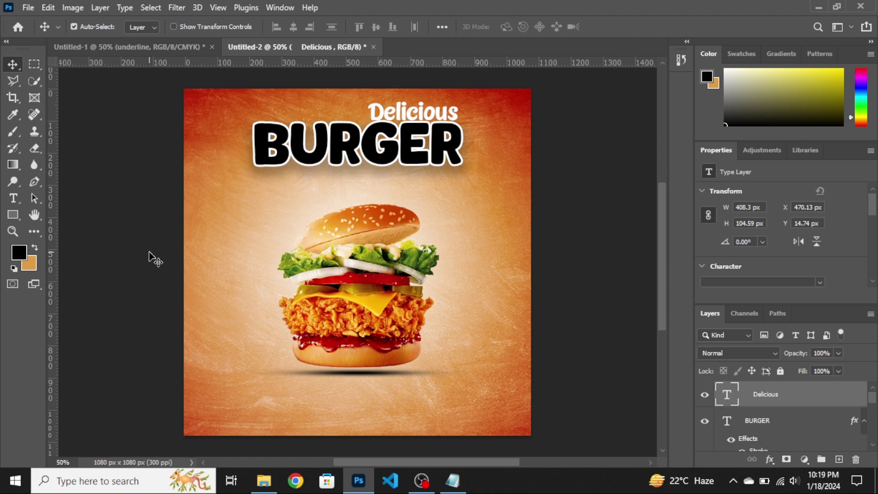
click(263, 480)
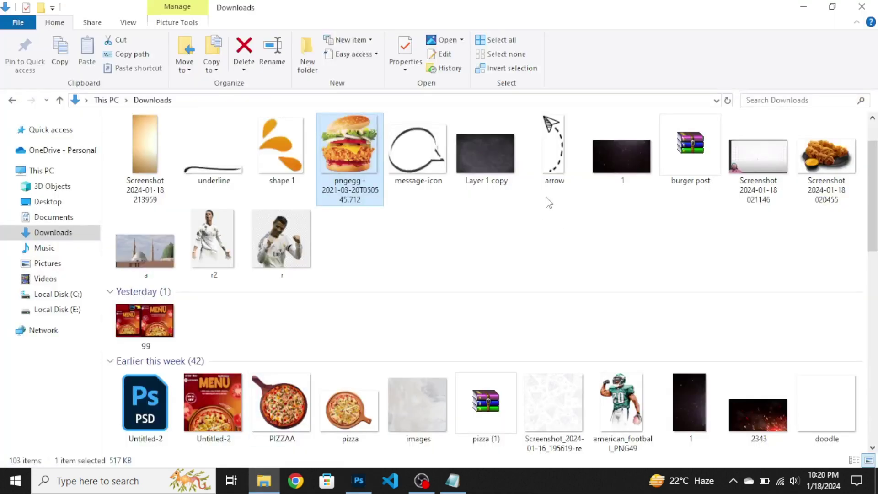
mouse_move(556, 166)
mouse_down()
mouse_move(434, 409)
mouse_move(495, 251)
mouse_up()
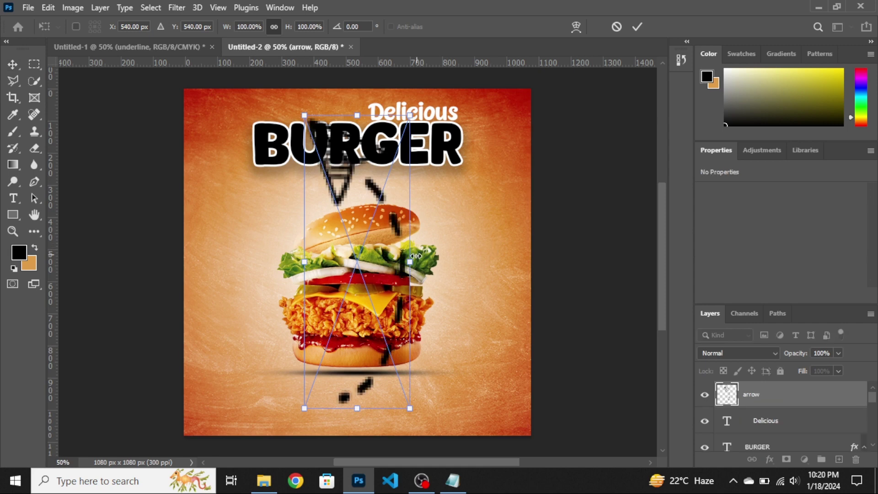
Step: Shrink the dashed arrow to 151 × 455 px and rotate it 3.23° beside the burger's top right
mouse_move(415, 259)
mouse_down()
mouse_move(374, 259)
mouse_move(436, 258)
mouse_move(424, 254)
mouse_move(466, 241)
mouse_move(510, 256)
mouse_up()
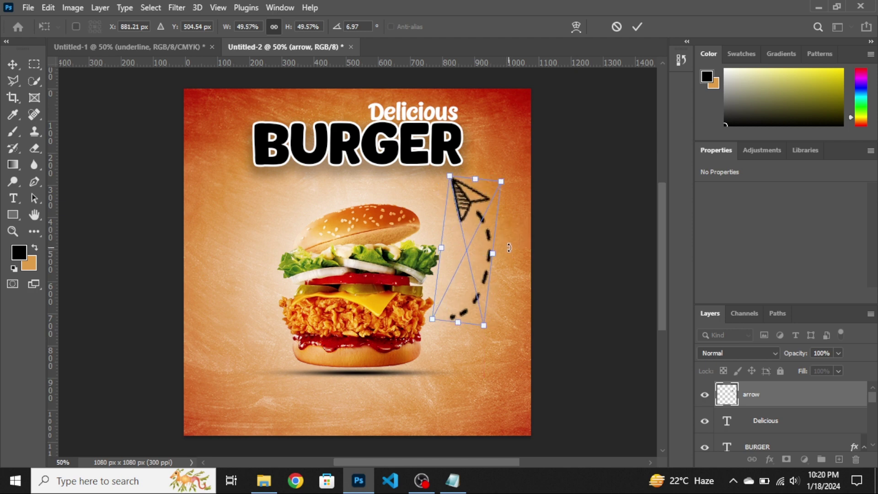
drag(508, 248, 519, 231)
key(Return)
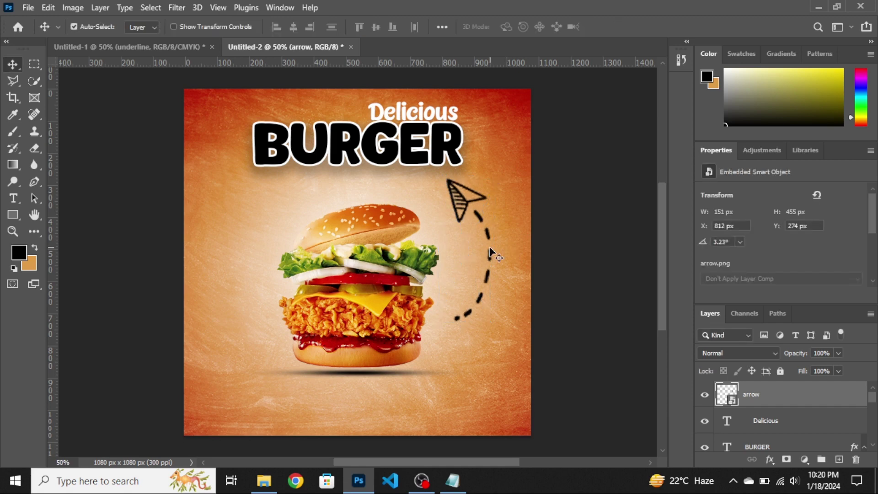
key(Left)
key(Left)
key(Left)
key(Left)
key(Left)
key(Left)
key(Up)
key(Up)
key(Up)
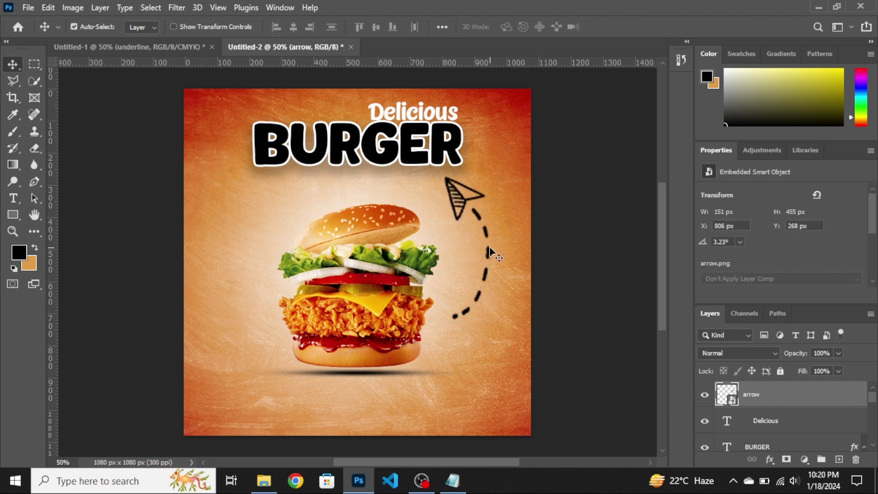
key(Up)
key(Up)
key(Up)
key(Left)
key(Left)
key(Left)
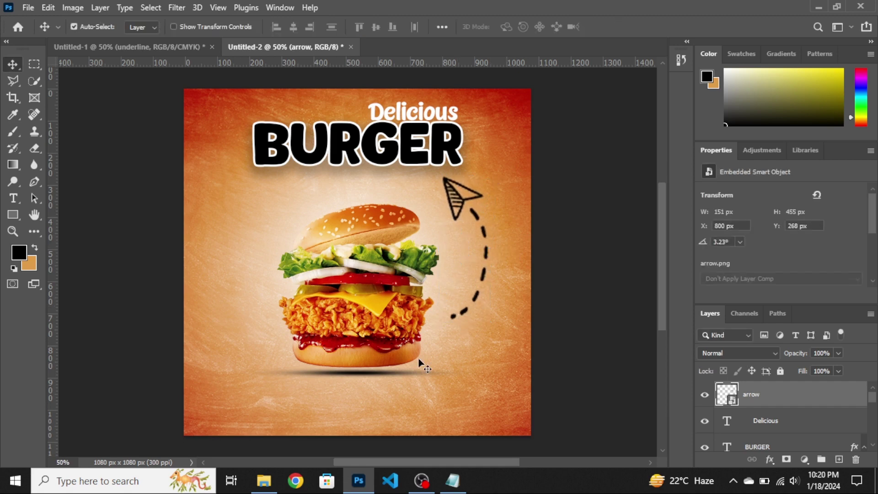
click(264, 480)
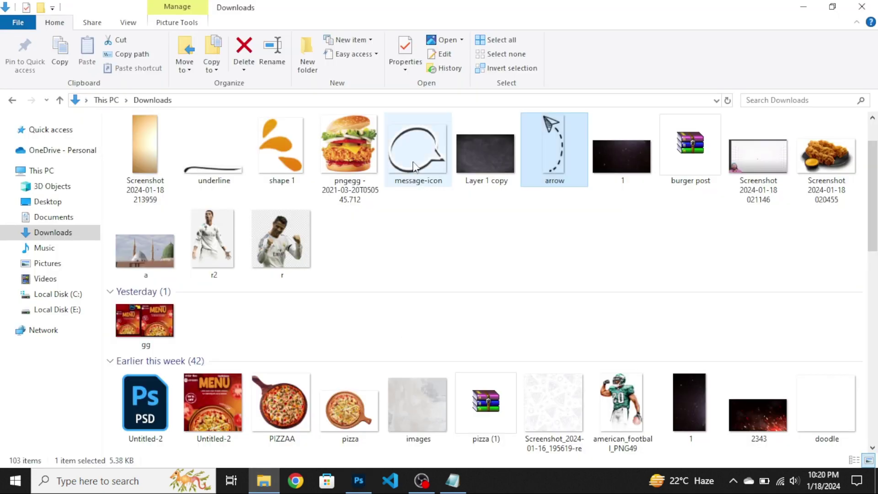
Step: Place the orange shape 1 splash by the burger's top, with its layer below Delicious
mouse_move(298, 162)
mouse_down()
mouse_move(314, 332)
mouse_move(401, 263)
mouse_move(320, 263)
mouse_move(434, 232)
mouse_up()
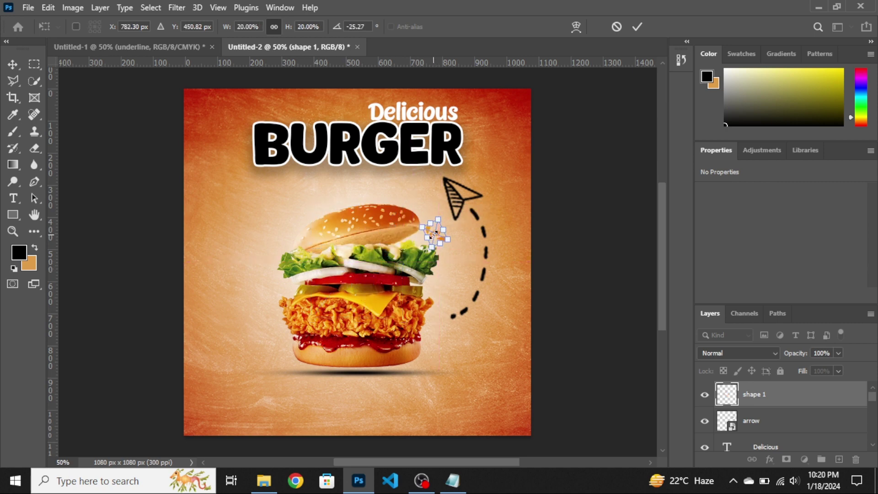
key(Return)
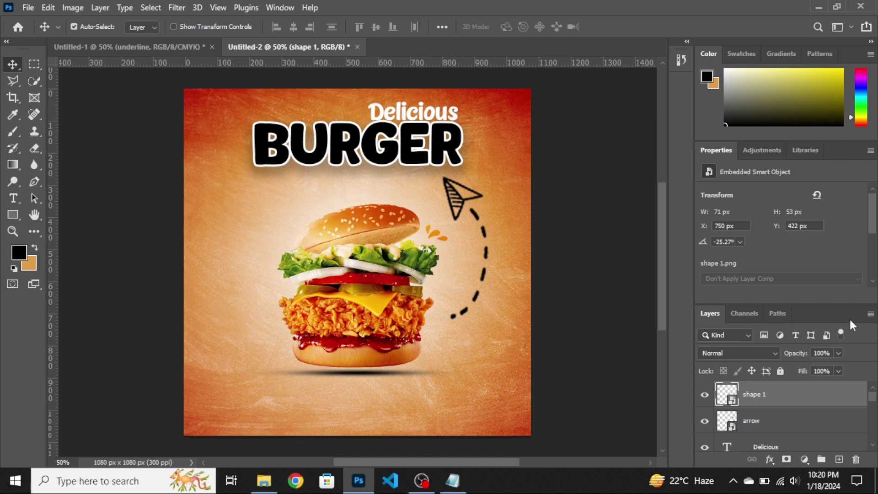
drag(805, 387, 840, 462)
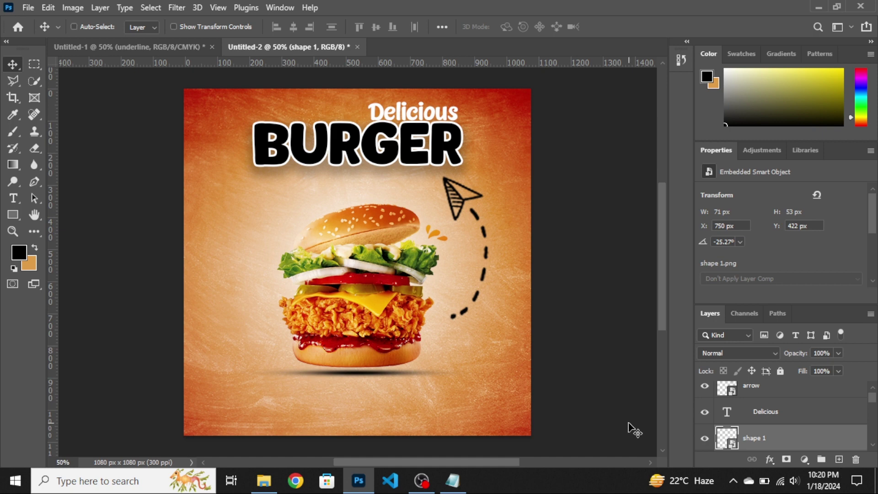
key(ctrl+t)
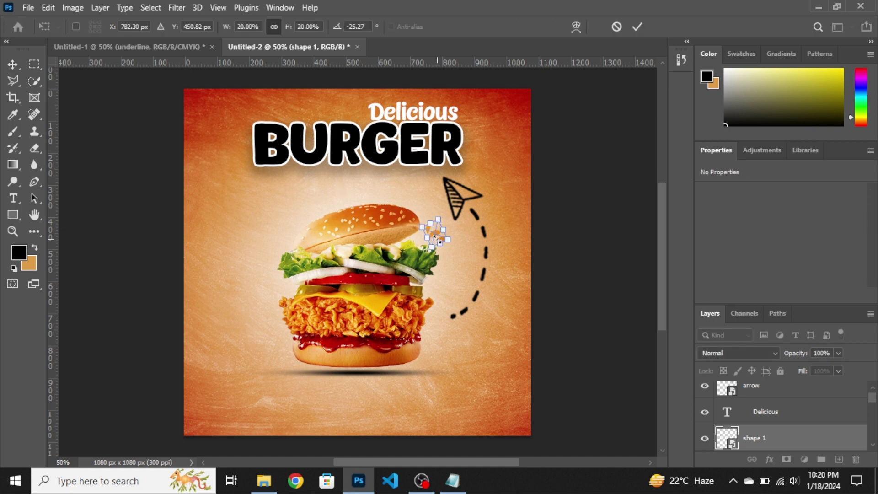
drag(435, 234, 432, 237)
key(Return)
Step: Duplicate the splash, flip it horizontally, and rotate it to -165.49° on the burger's left
drag(779, 438, 843, 463)
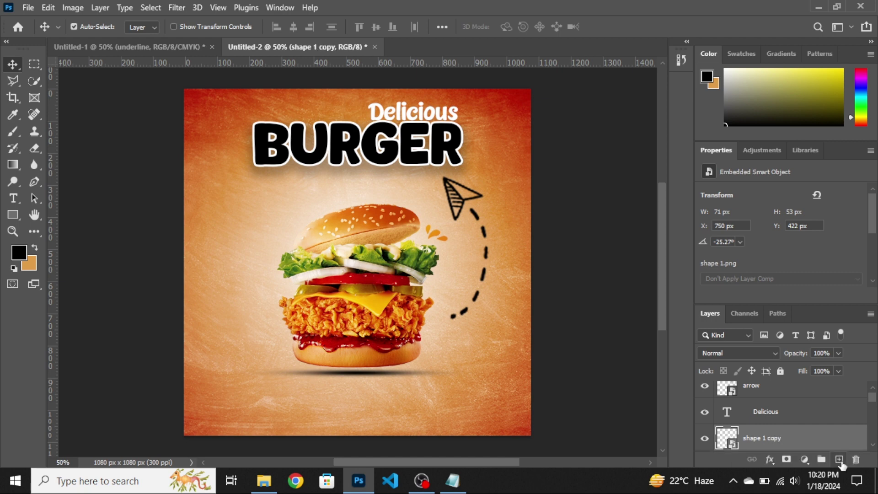
key(ctrl+t)
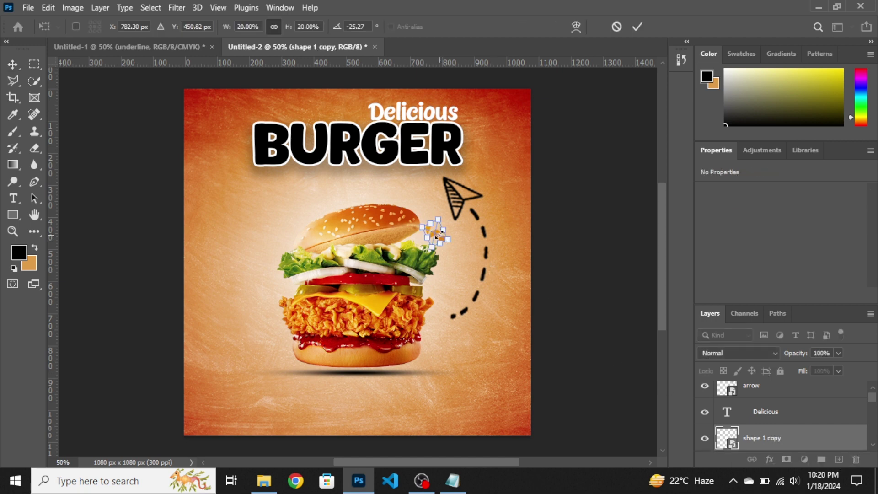
drag(439, 237, 244, 254)
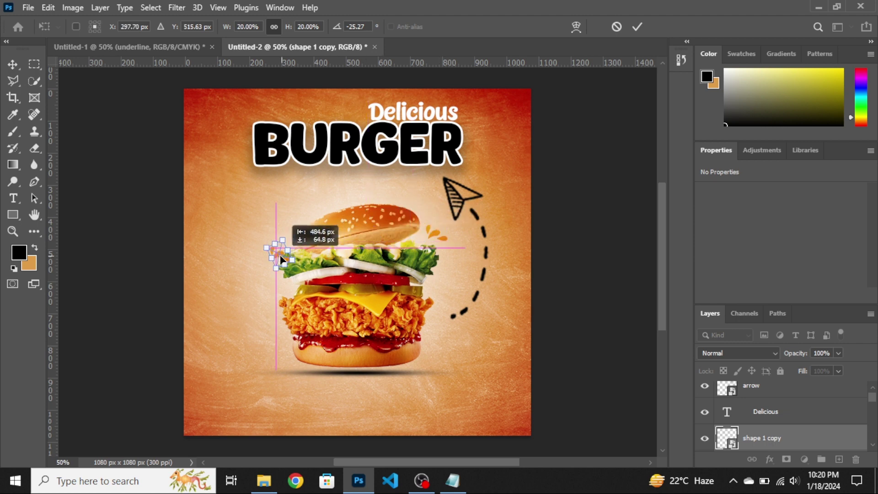
right_click(244, 254)
click(291, 448)
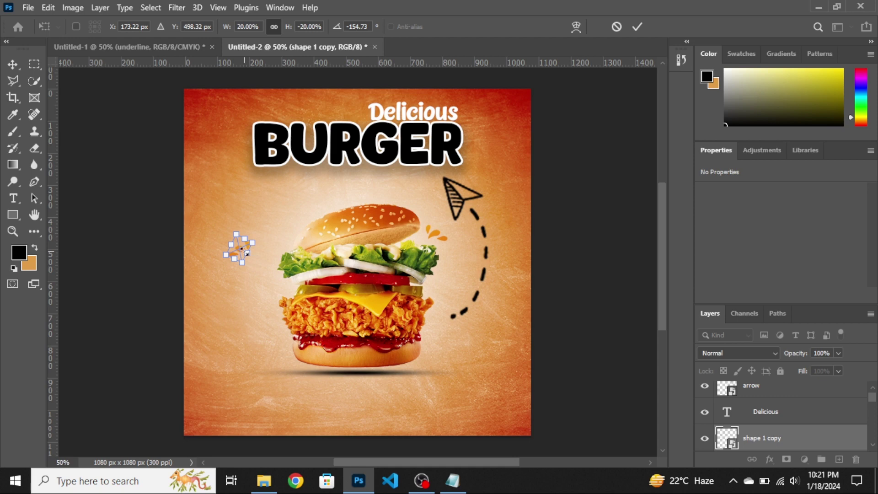
drag(241, 249, 267, 255)
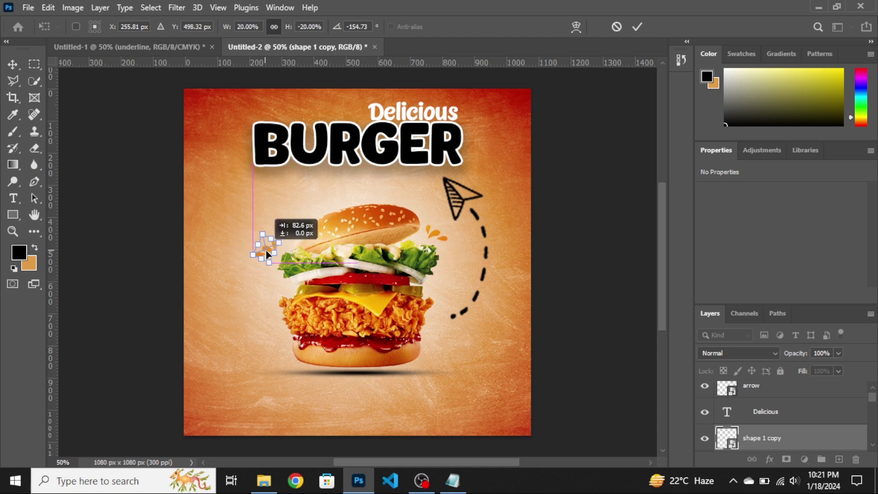
drag(267, 255, 272, 259)
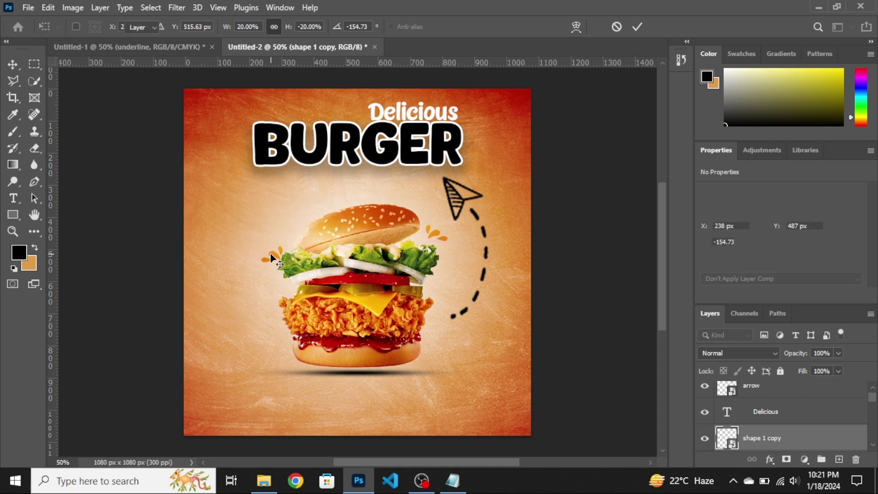
key(Return)
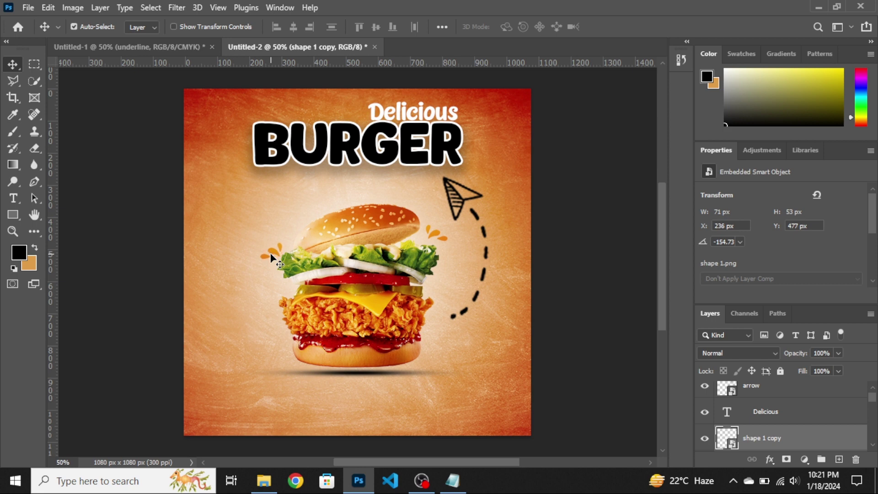
key(ctrl)
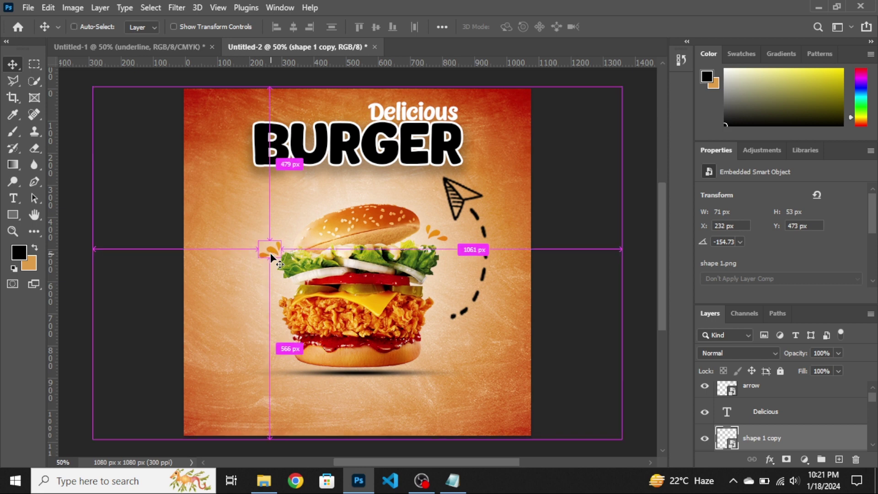
key(ctrl+t)
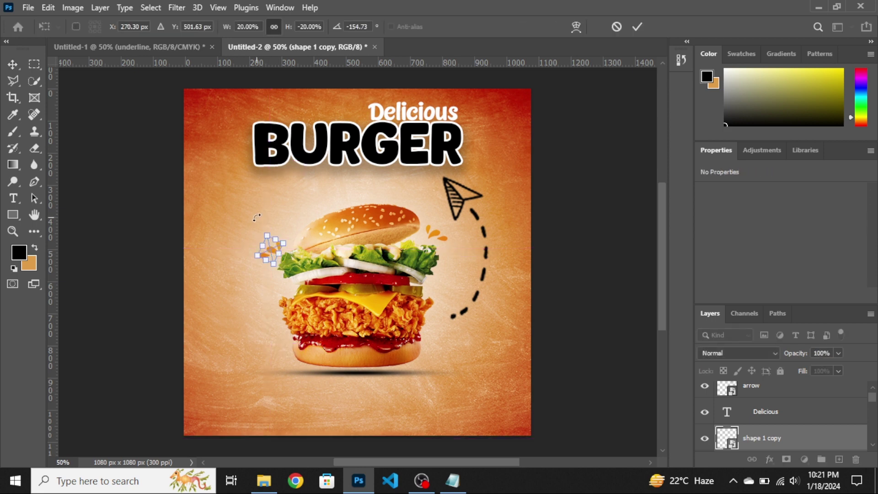
drag(257, 218, 254, 224)
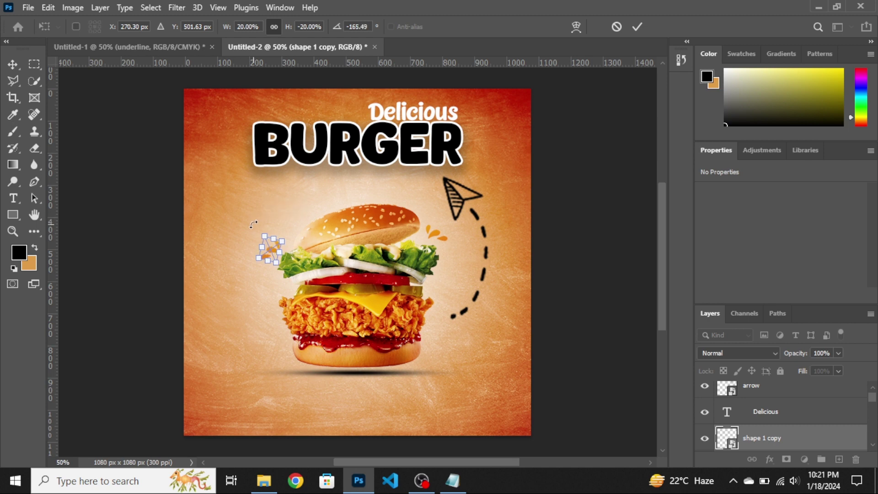
key(Return)
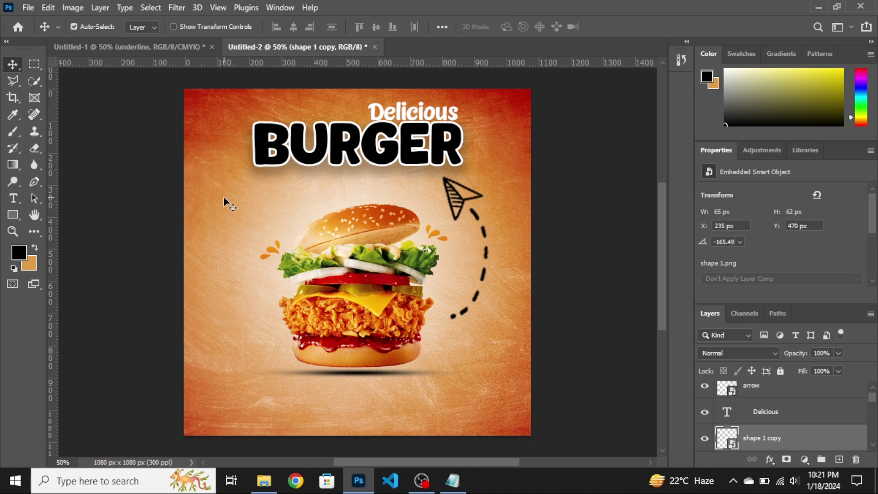
Step: Copy the OFFER VALID TILL WEEKEND ONLY line from the Notepad poster notes
click(453, 481)
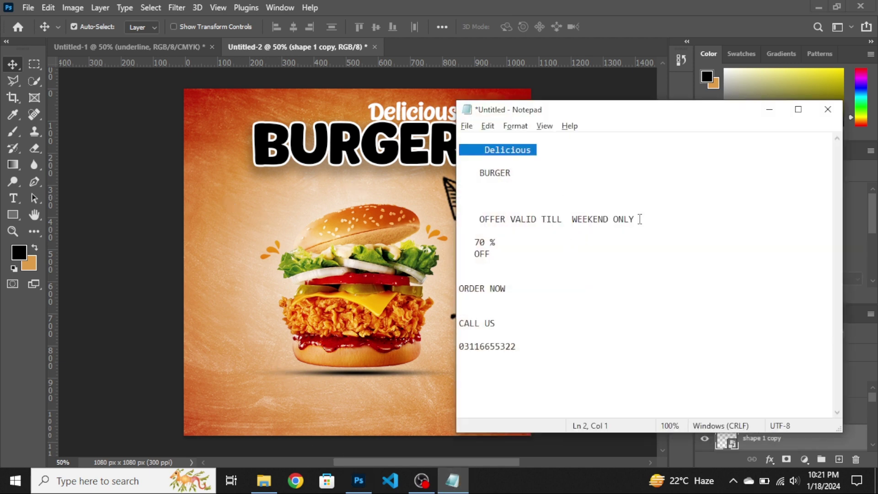
drag(640, 220, 481, 220)
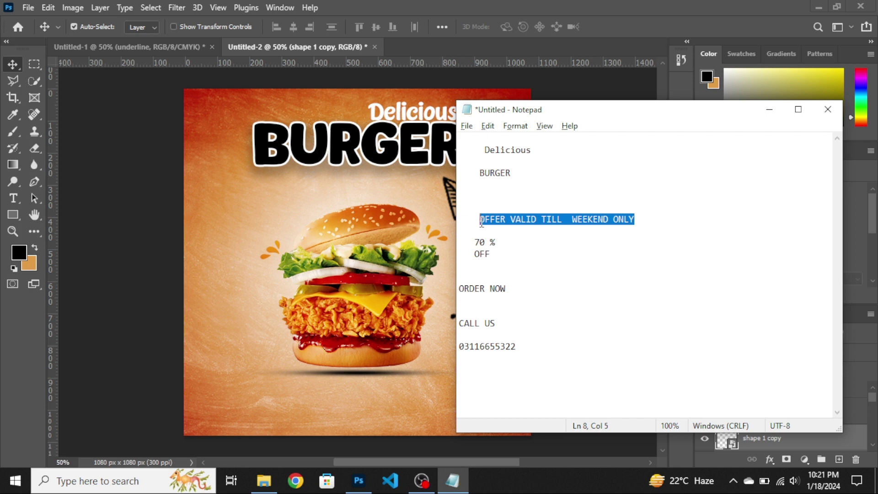
click(770, 109)
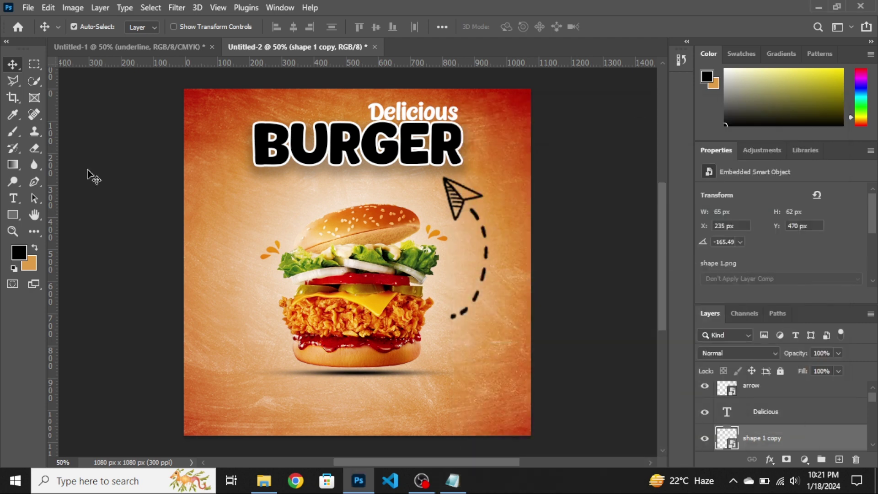
Step: Paste OFFER VALID TILL WEEKEND ONLY as text, scaled to about 528 × 47 px, beneath BURGER
click(13, 198)
drag(151, 175, 315, 213)
key(BackSpace)
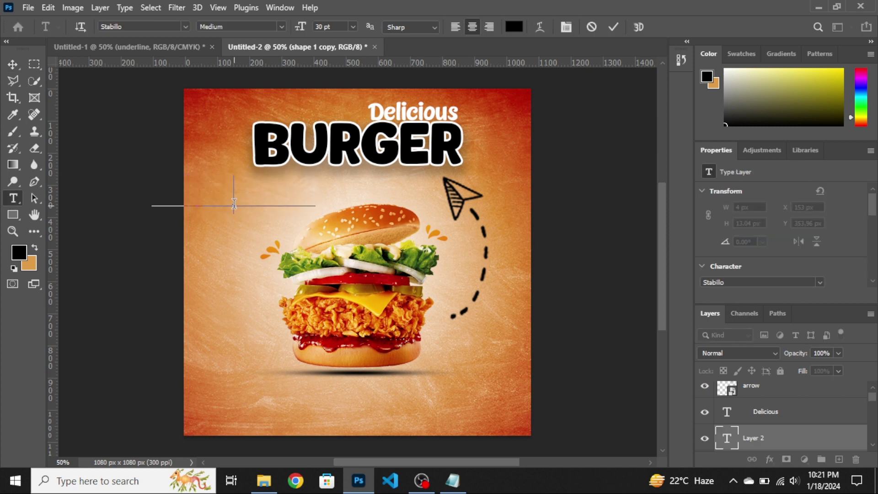
text(TILL  WEEKEND ONLY)
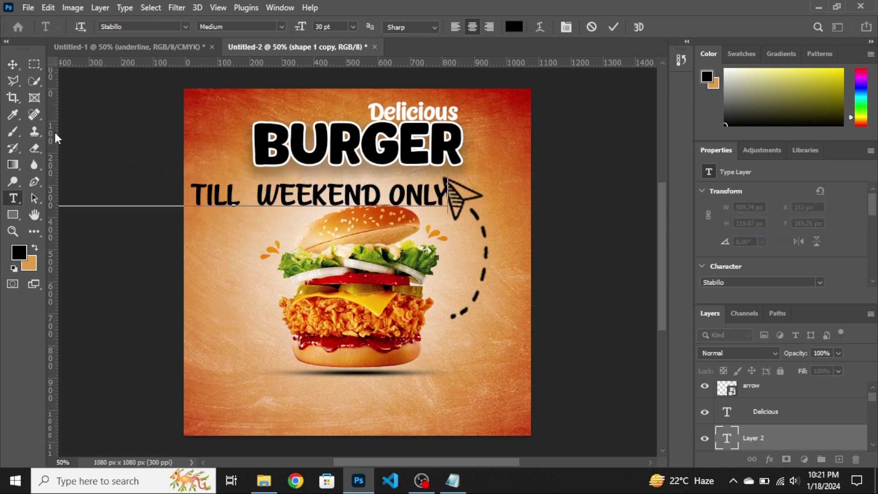
click(12, 65)
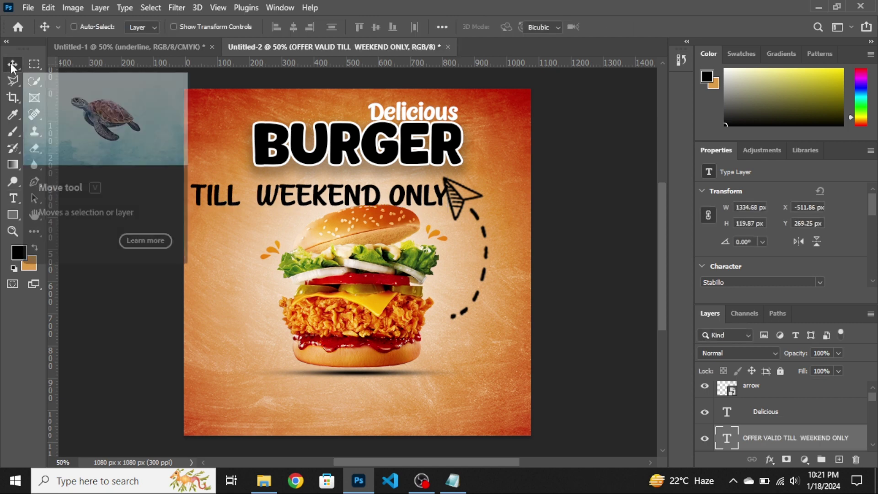
key(ctrl+t)
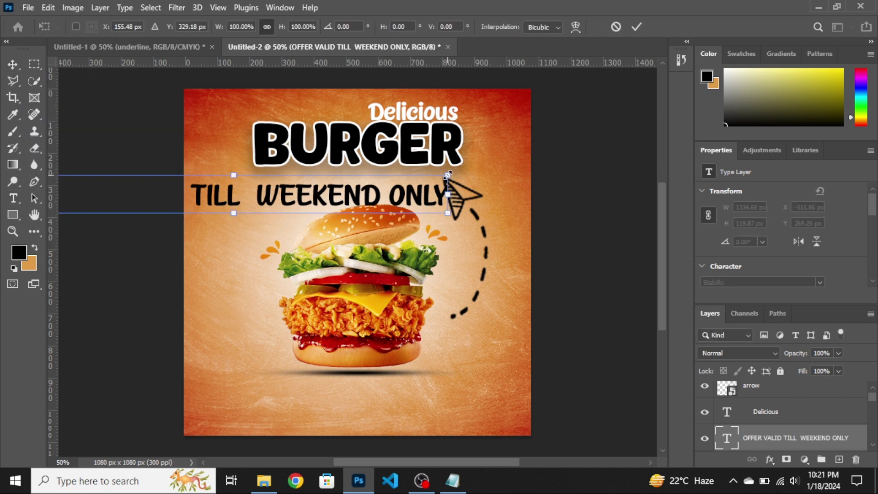
mouse_move(447, 174)
mouse_down()
mouse_move(188, 199)
mouse_move(399, 174)
mouse_up()
key(Return)
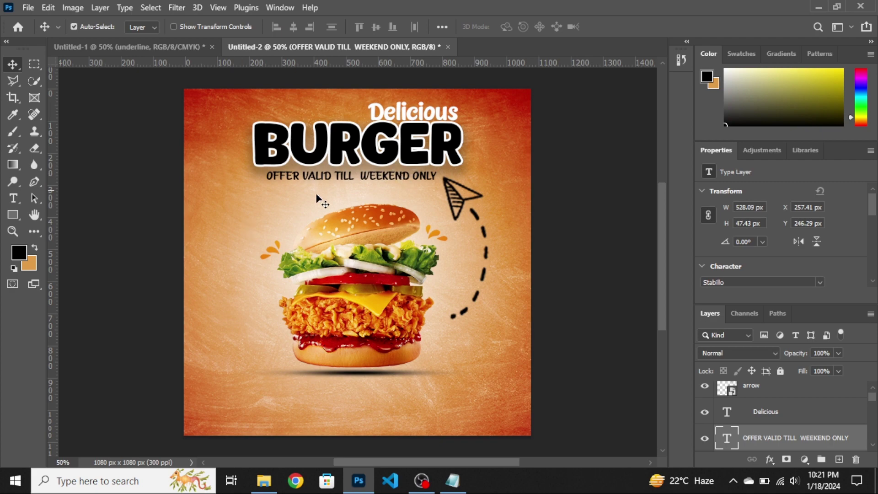
Step: Bring the brush-stroke underline onto the poster, narrowed and moved under the offer line
click(263, 480)
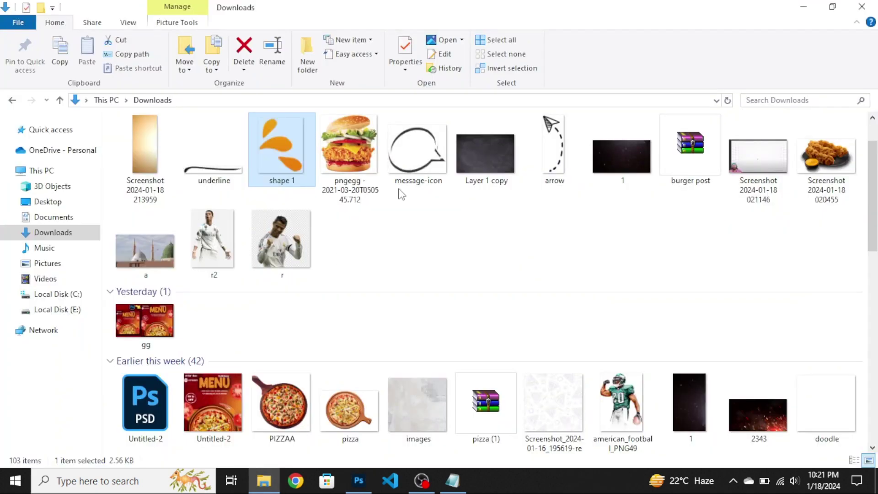
mouse_move(214, 171)
mouse_down()
mouse_move(320, 418)
mouse_move(288, 278)
mouse_up()
right_click(329, 260)
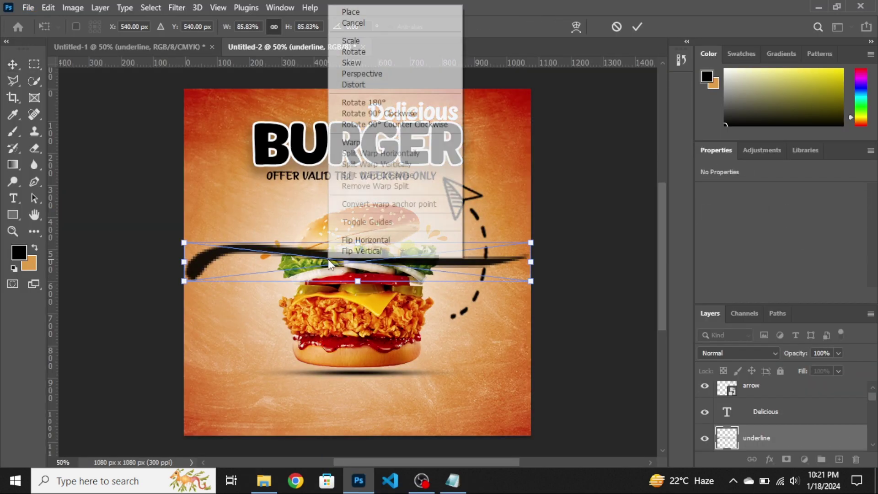
click(371, 240)
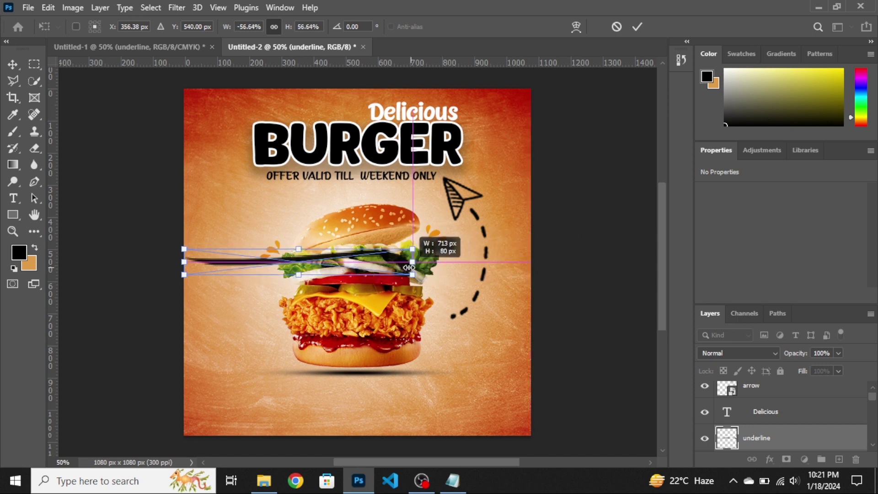
drag(530, 262, 389, 261)
right_click(358, 263)
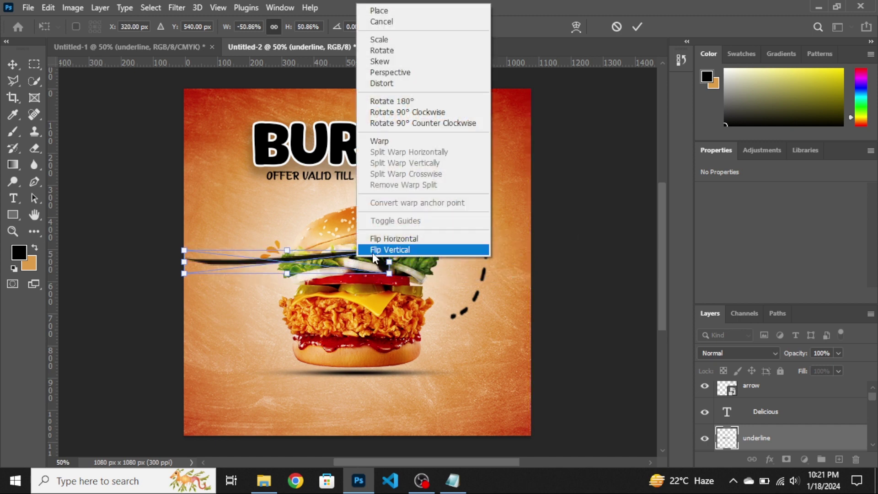
click(377, 239)
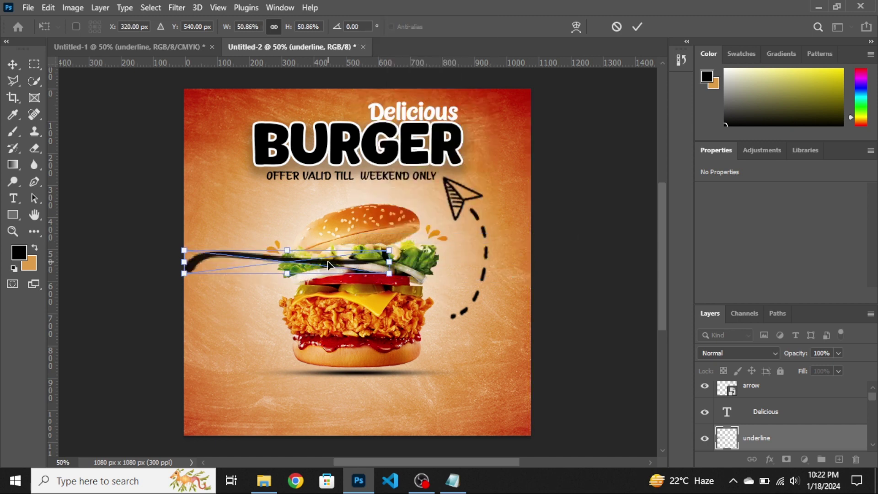
drag(327, 264, 378, 198)
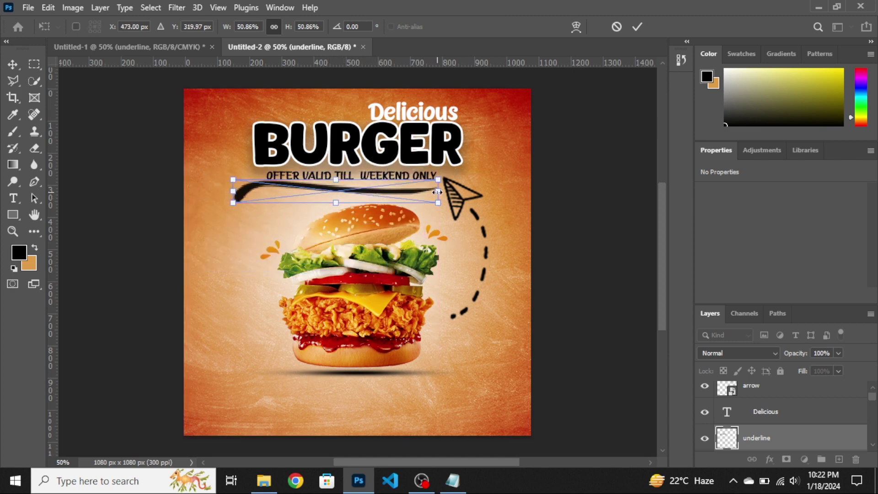
mouse_move(438, 192)
mouse_down()
mouse_move(389, 201)
mouse_move(418, 193)
mouse_up()
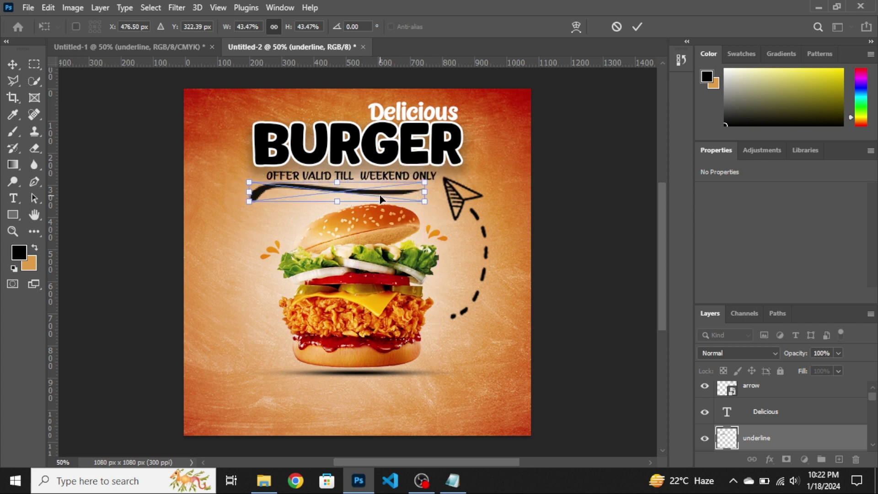
key(Return)
Step: Shrink the underline to 416 × 47 px, flip it vertically, and seat it beneath the offer text
key(ctrl+t)
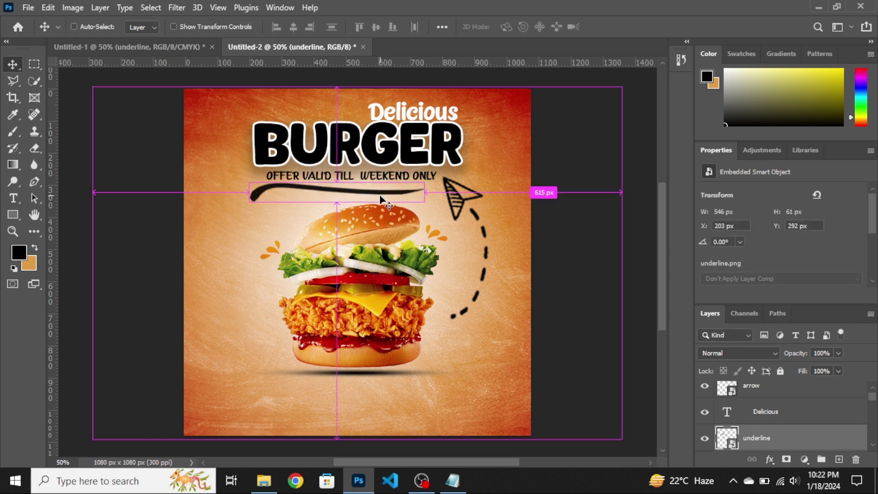
drag(422, 191, 379, 194)
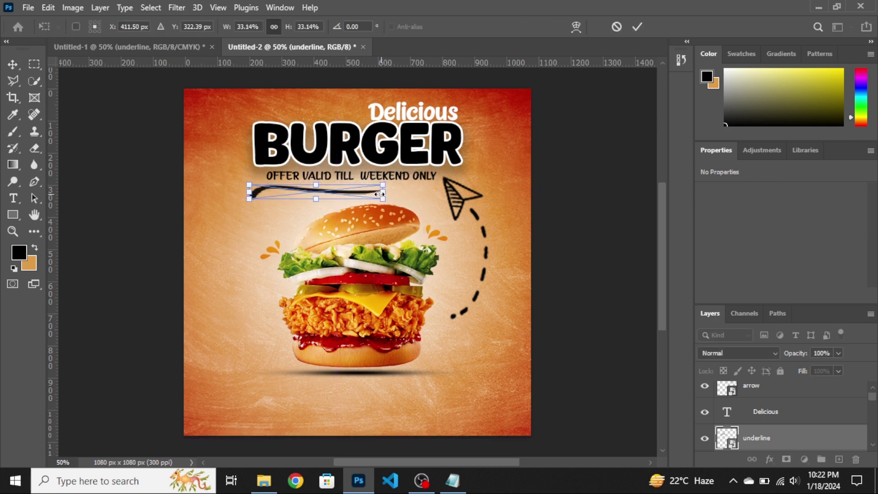
right_click(346, 191)
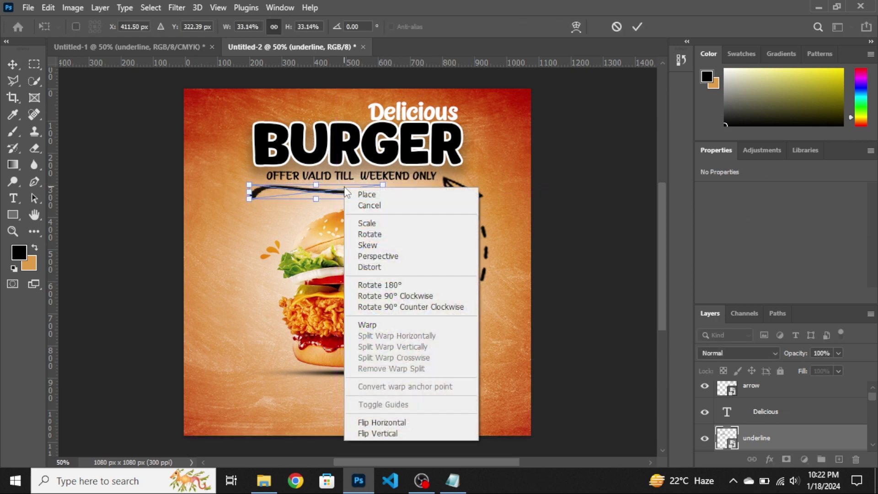
click(363, 433)
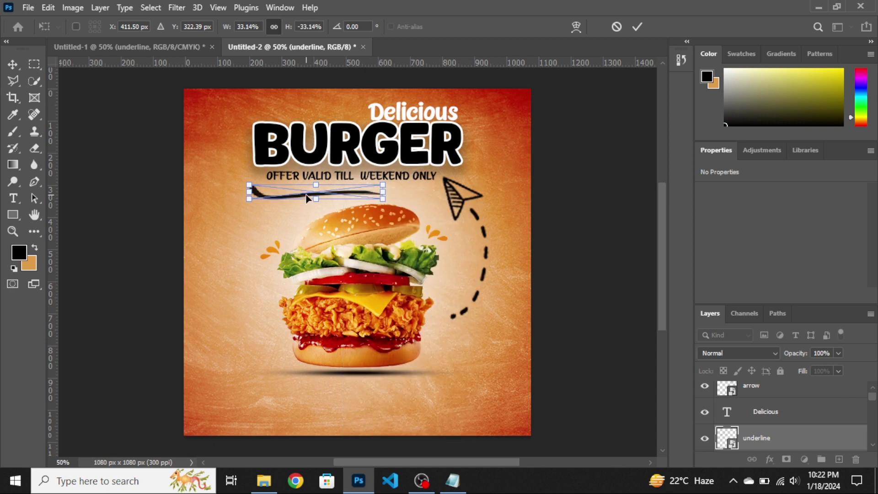
drag(309, 194, 311, 191)
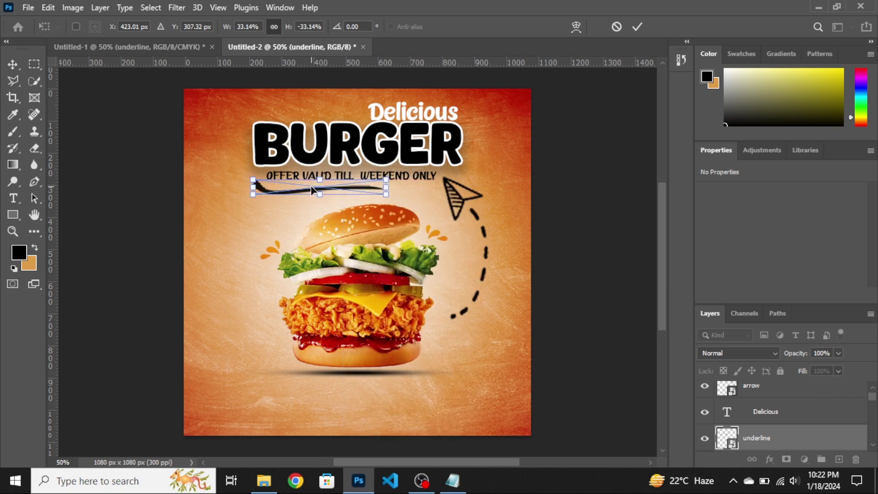
key(Return)
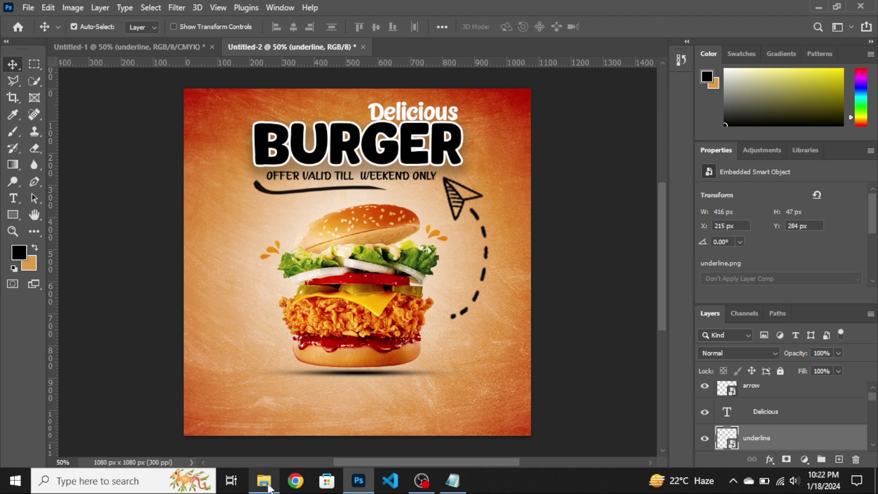
click(264, 480)
click(421, 140)
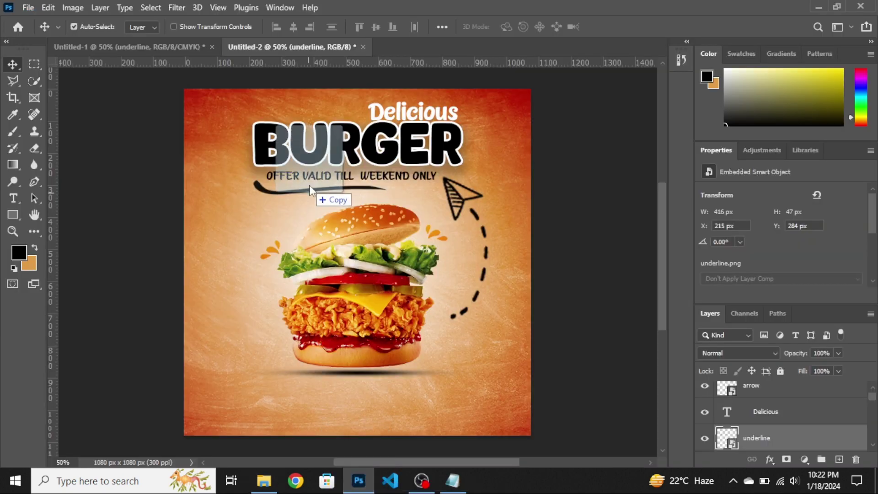
Step: Place the message-icon speech bubble at 216 × 181 px left of the burger
drag(397, 368, 320, 192)
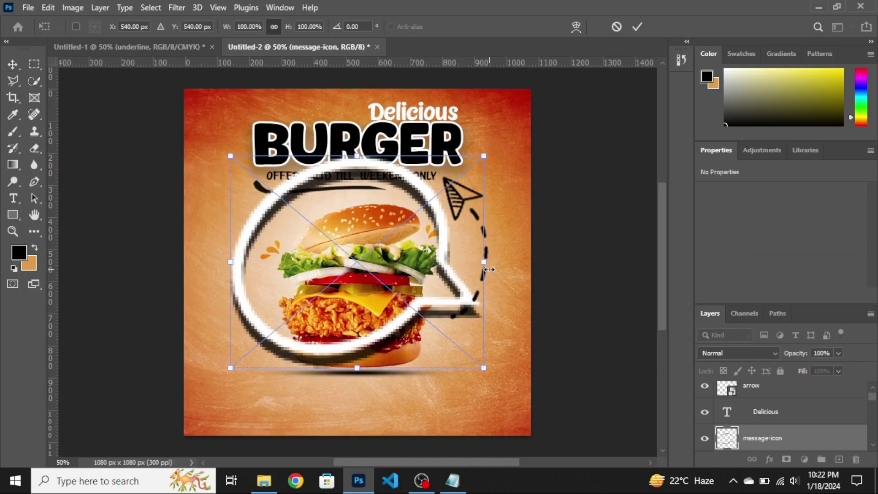
mouse_move(484, 259)
mouse_down()
mouse_move(231, 287)
mouse_move(241, 278)
mouse_move(234, 296)
mouse_move(259, 287)
mouse_up()
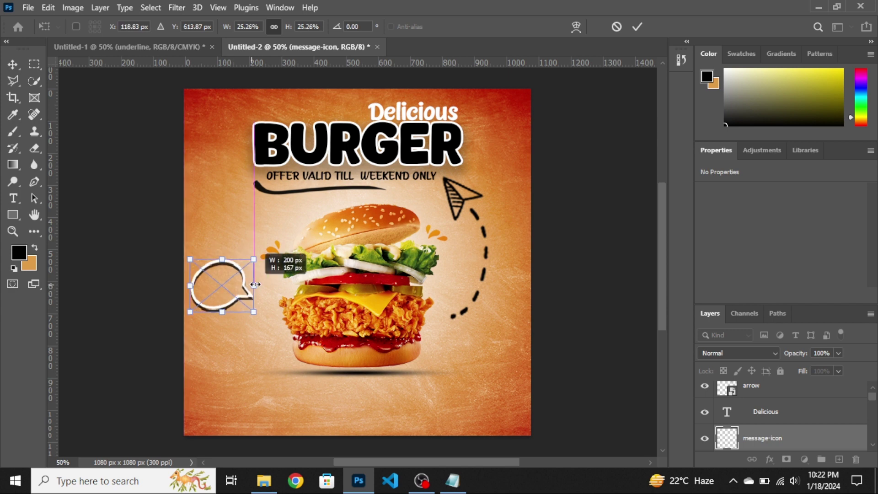
key(Return)
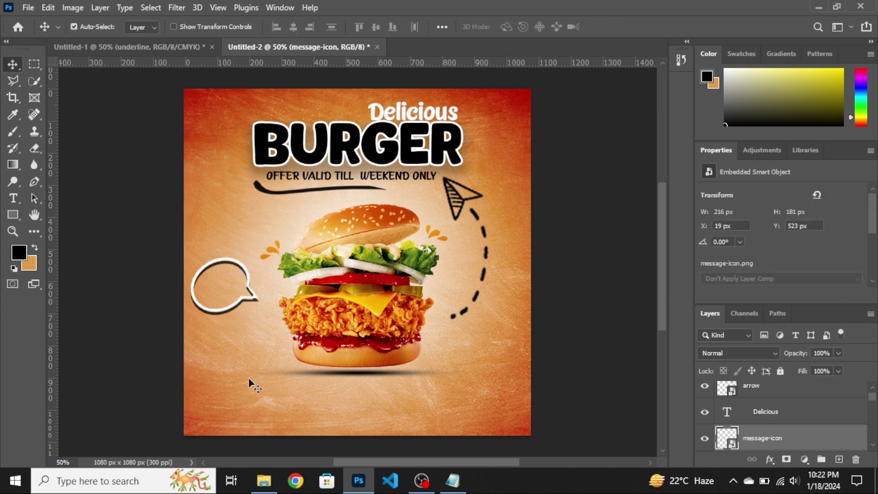
click(463, 487)
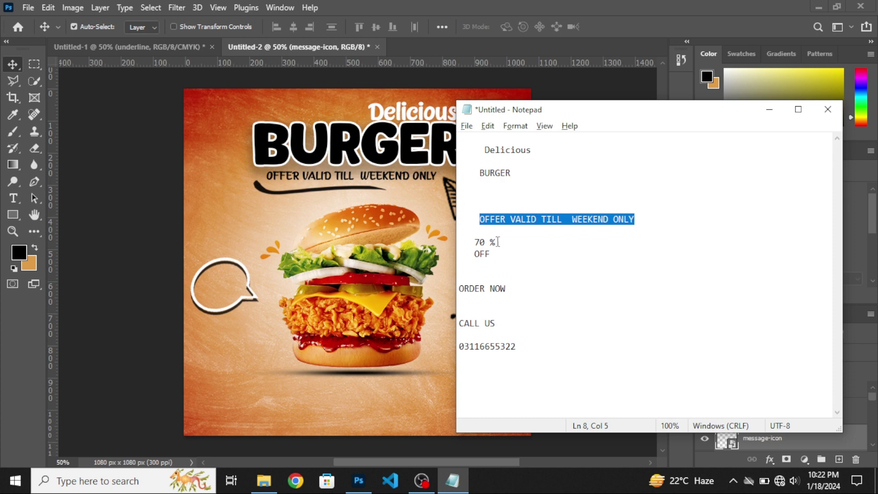
Step: Paste '70 %' from the notes as text, scaled down inside the speech bubble
drag(502, 242, 472, 243)
key(ctrl+c)
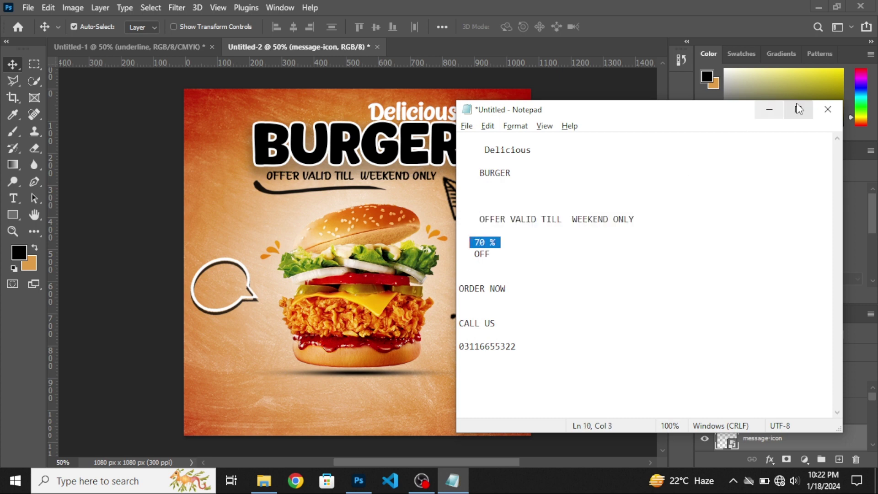
click(769, 110)
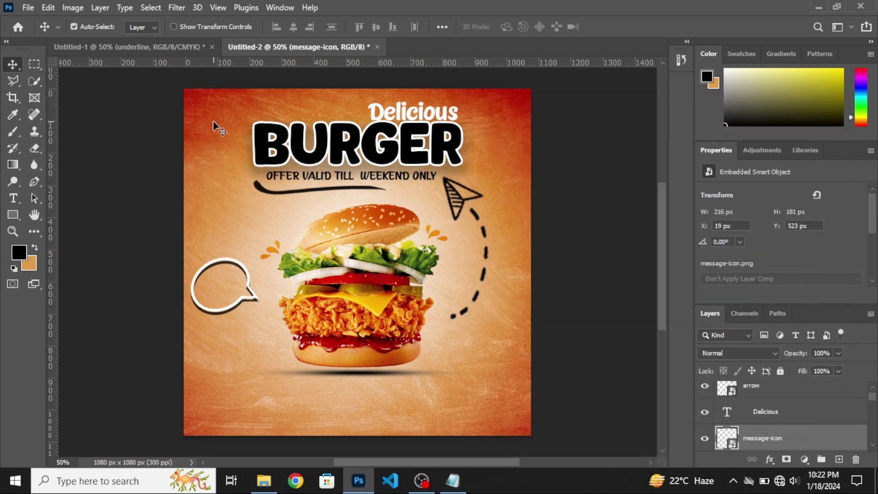
click(13, 198)
click(211, 234)
key(BackSpace)
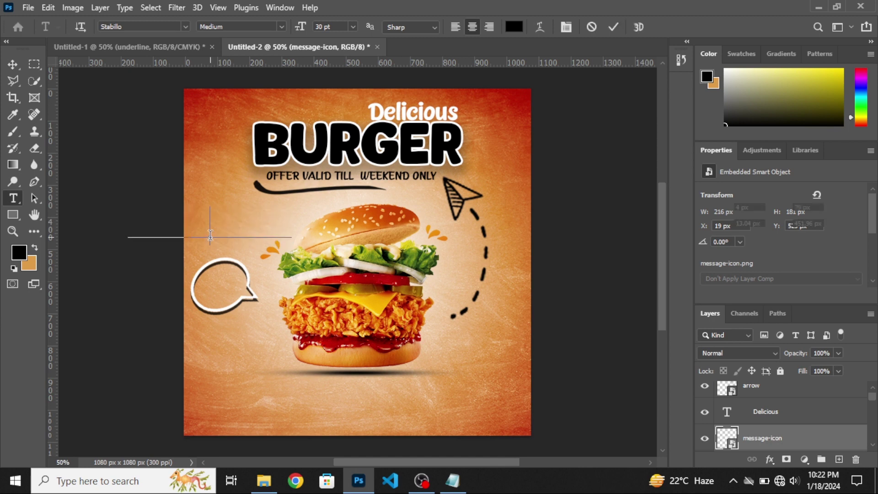
key(ctrl+v)
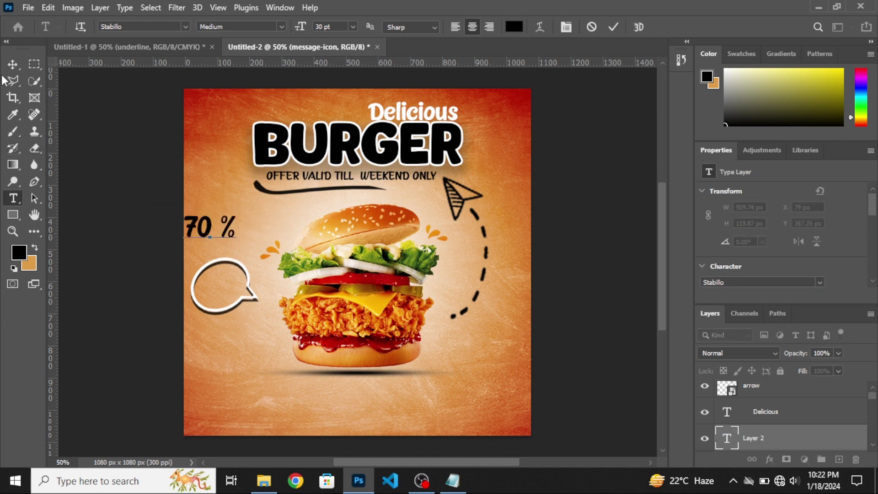
click(13, 64)
key(ctrl+t)
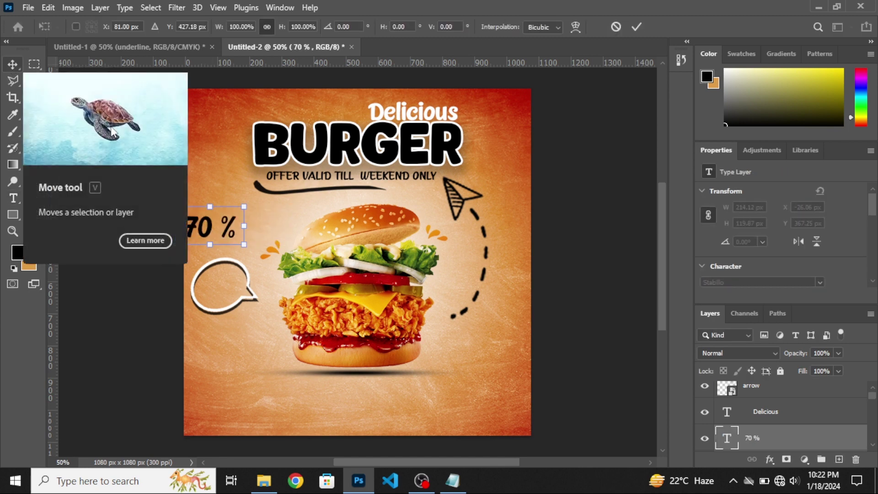
mouse_move(244, 225)
mouse_down()
mouse_move(224, 226)
mouse_move(235, 284)
mouse_move(245, 276)
mouse_up()
key(Return)
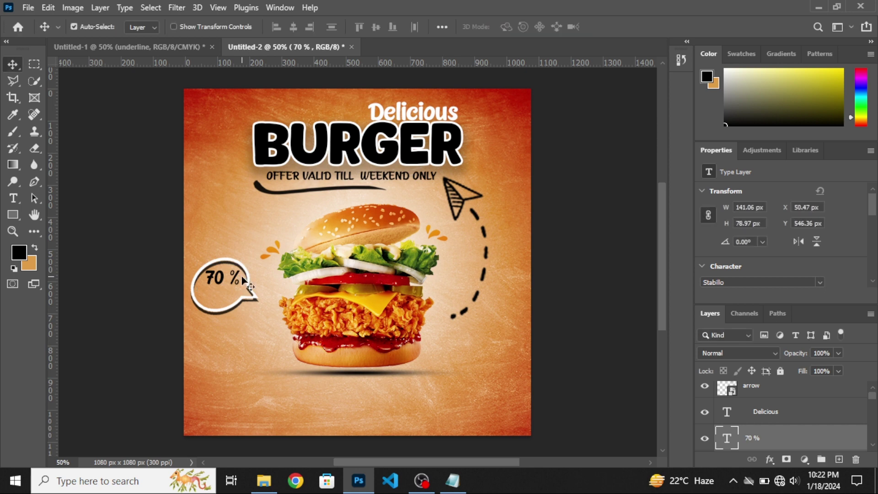
key(Down)
key(Down)
Step: Paste 'OFF' from the notes as text, scaled and placed beneath 70 % in the bubble
click(13, 198)
click(454, 486)
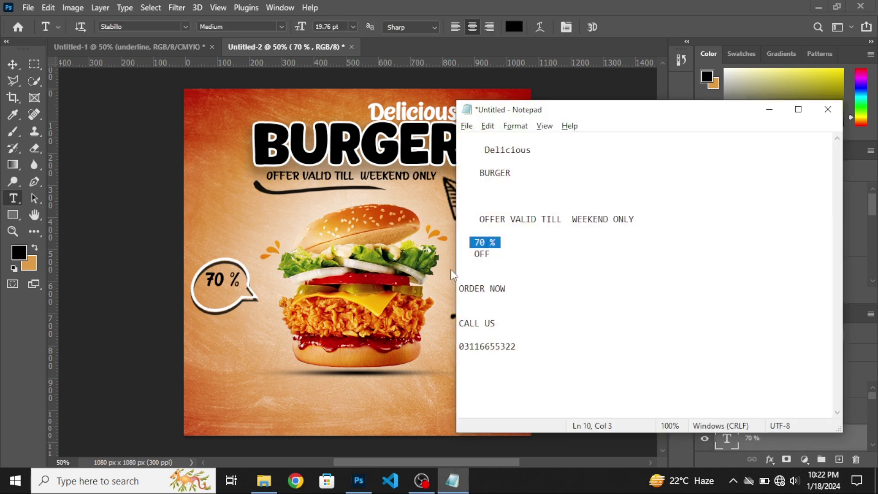
drag(491, 254, 469, 255)
key(ctrl+c)
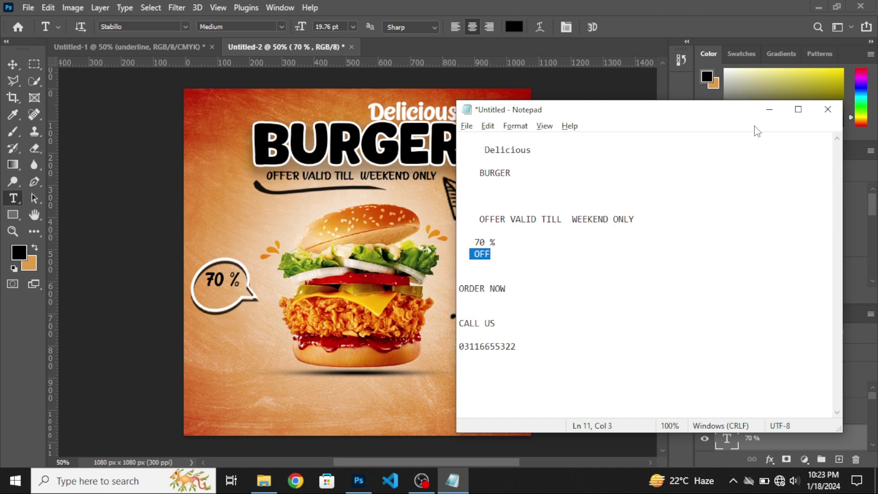
click(769, 110)
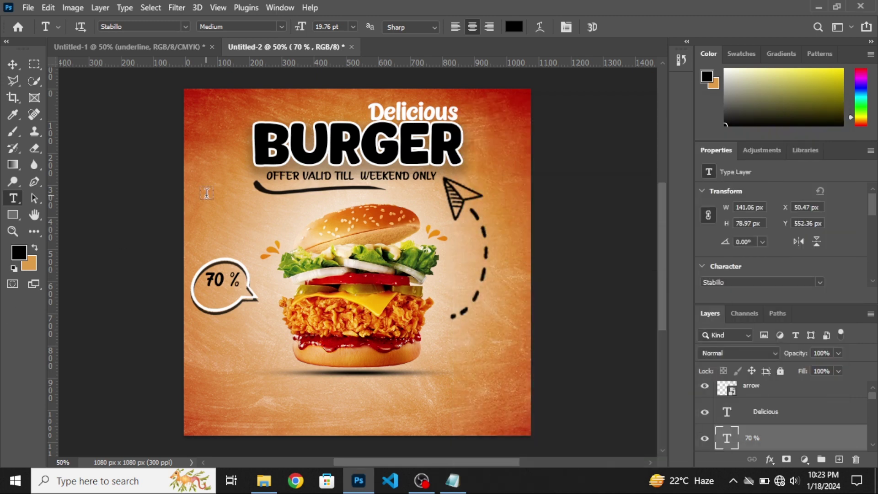
click(211, 235)
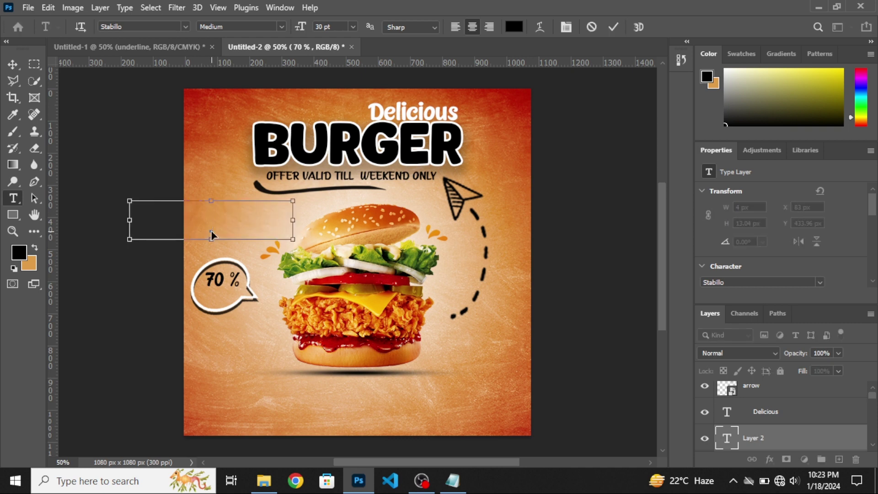
key(ctrl+v)
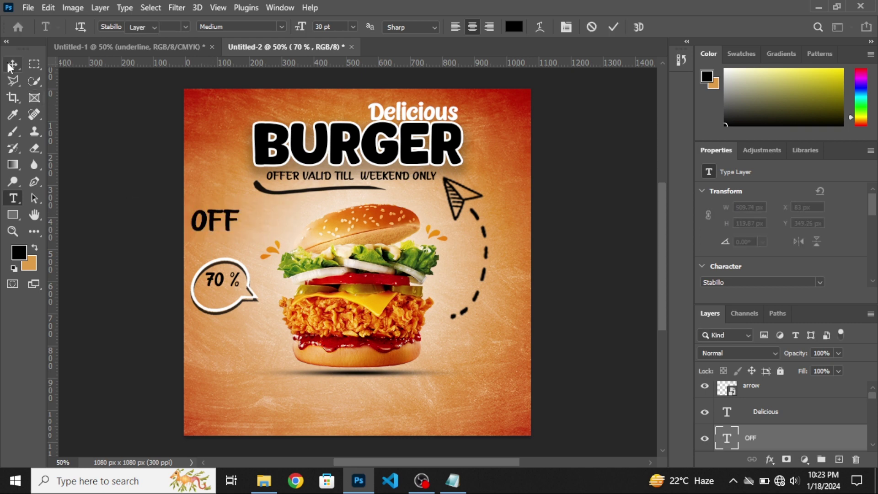
click(10, 67)
key(ctrl+t)
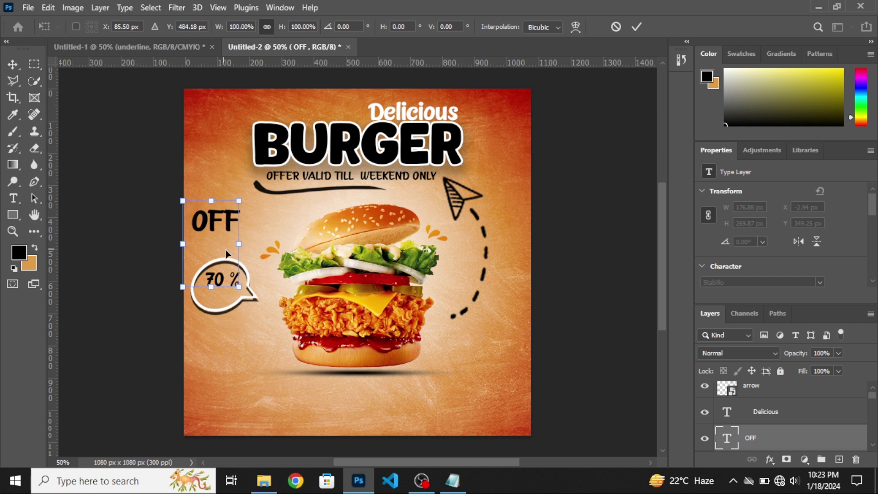
mouse_move(239, 244)
mouse_down()
mouse_move(213, 245)
mouse_move(224, 298)
mouse_up()
key(Return)
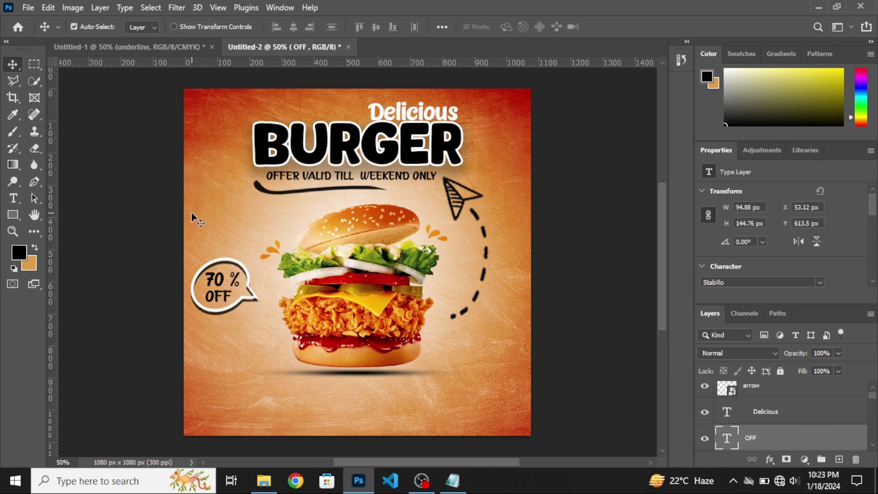
Step: Draw a 255 × 84 px orange-filled rectangle on a new layer at the poster's bottom-left
click(13, 214)
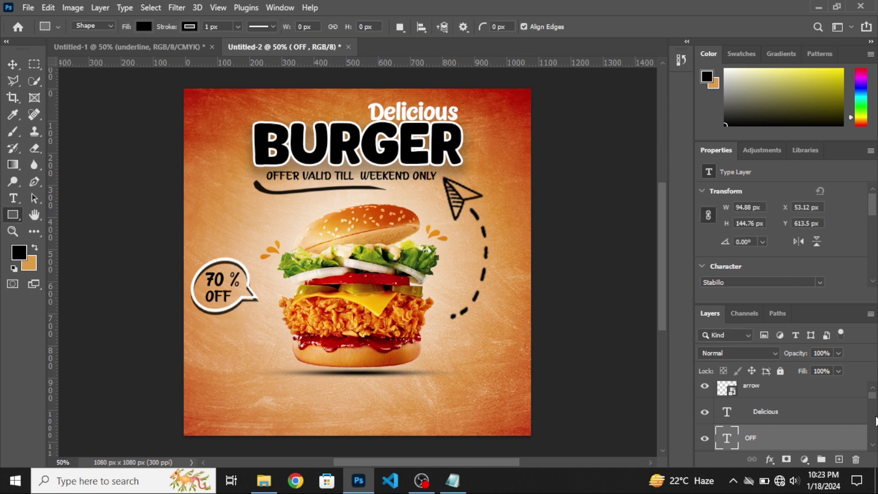
scroll(873, 420, down, 3)
scroll(871, 425, down, 3)
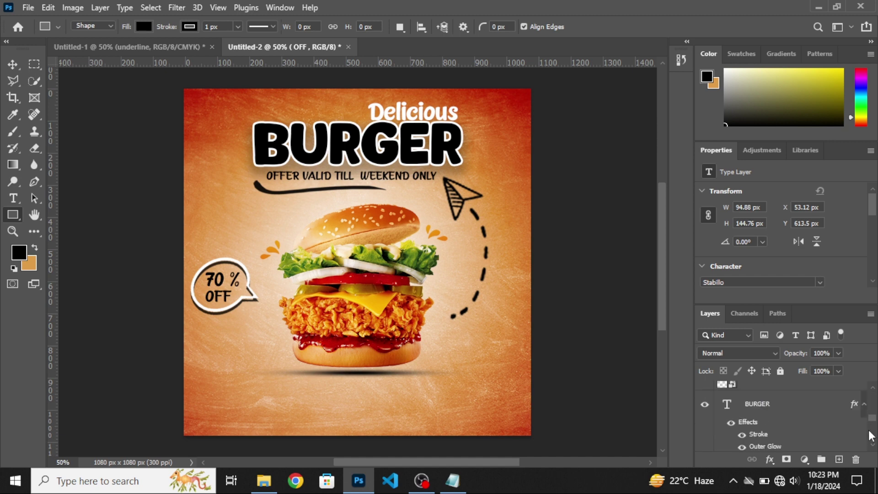
scroll(871, 437, down, 3)
scroll(871, 437, down, 3)
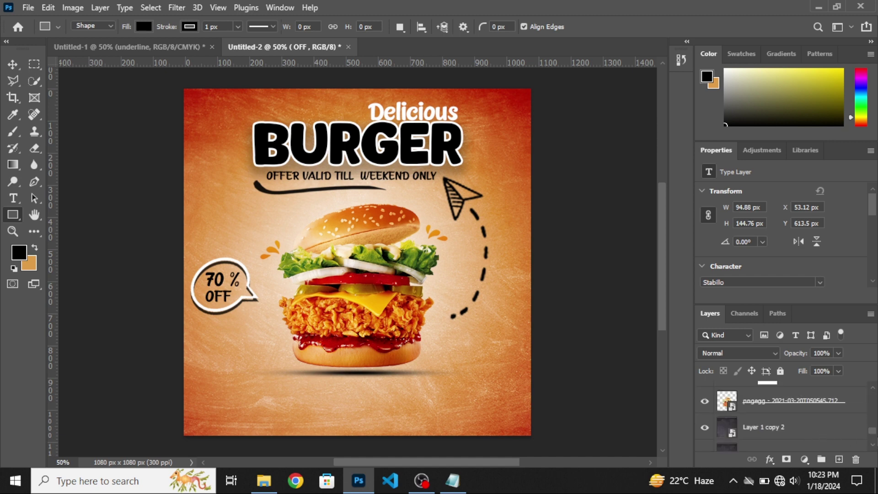
scroll(874, 443, down, 2)
click(805, 437)
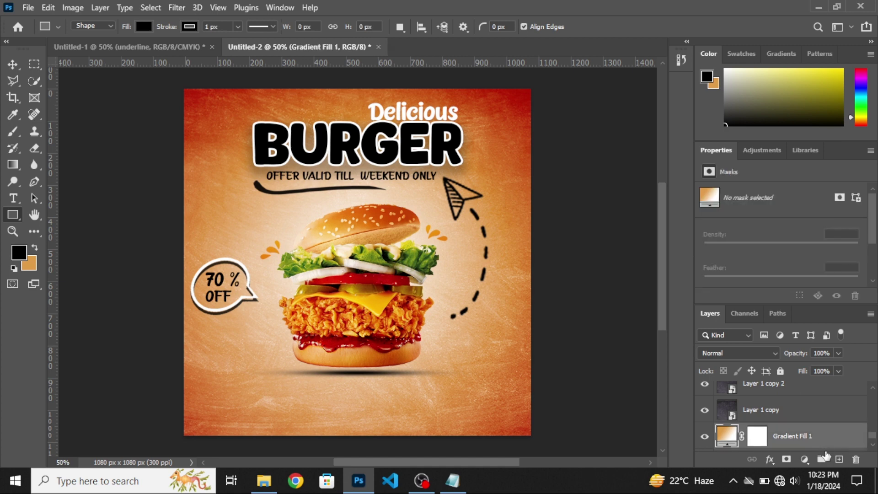
click(838, 459)
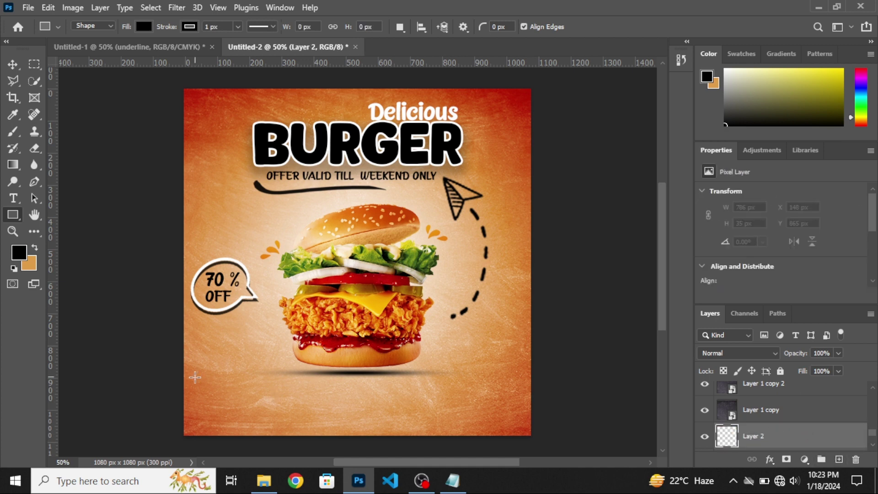
drag(199, 393, 292, 419)
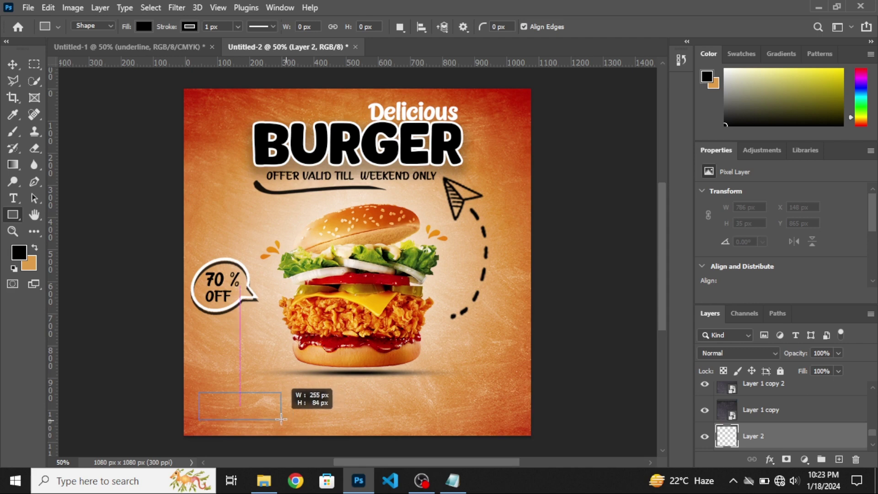
drag(292, 419, 281, 419)
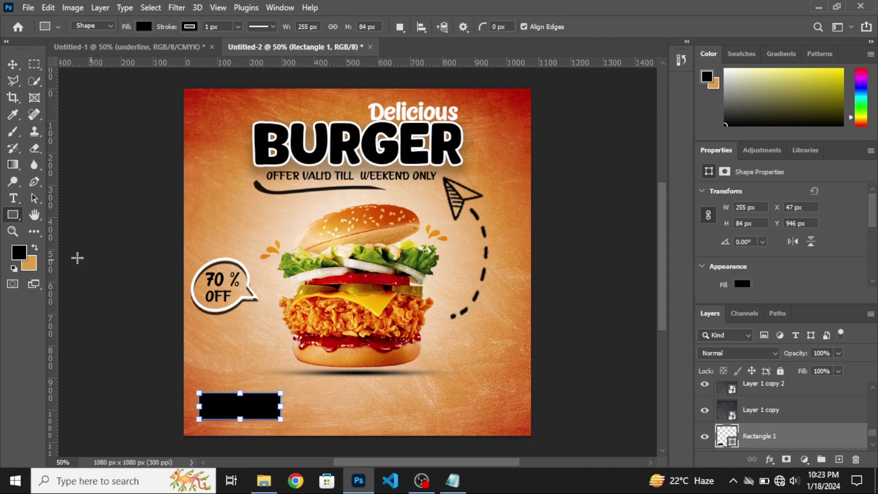
click(35, 250)
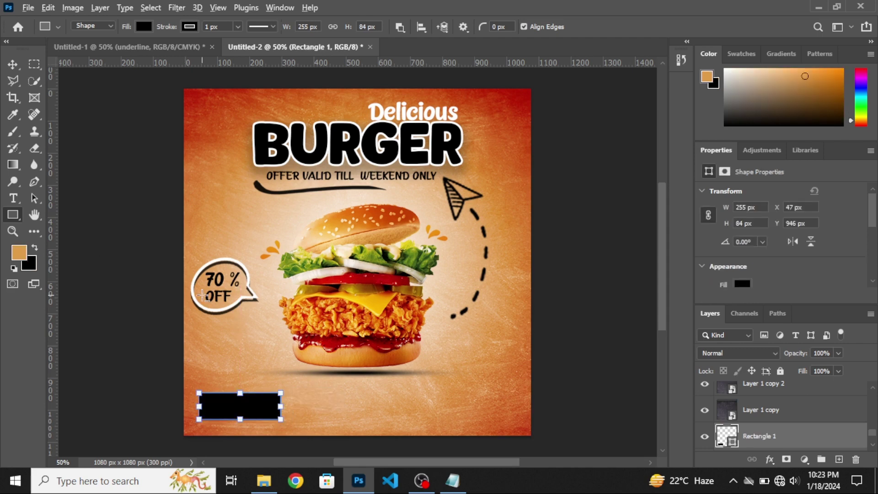
key(alt+BackSpace)
key(Return)
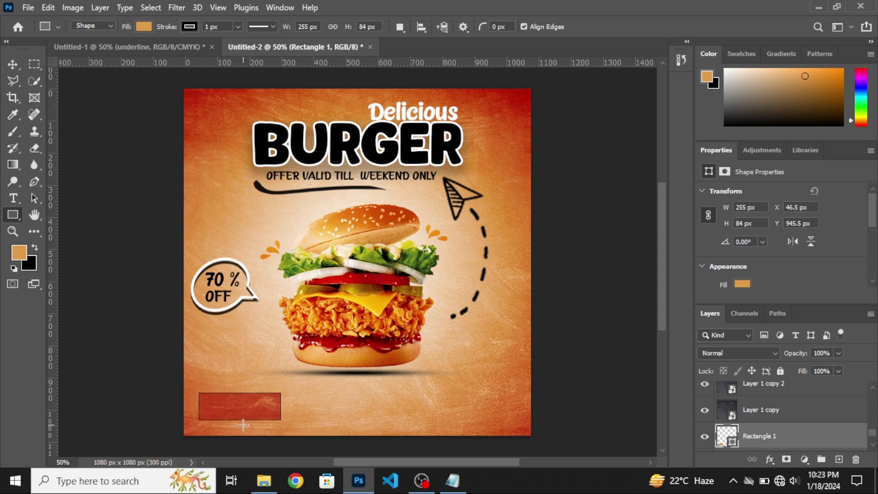
Step: Round the rectangle's corners to 42 px and set its stroke to none
scroll(862, 246, down, 3)
drag(729, 258, 814, 261)
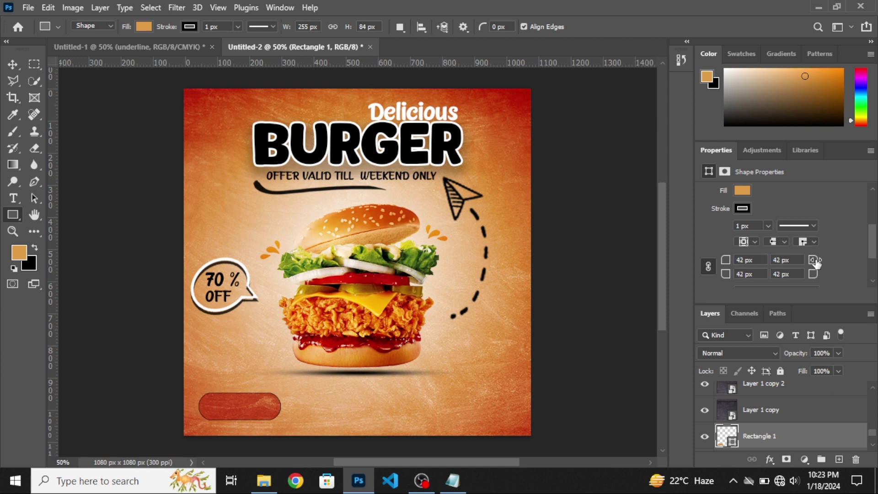
click(189, 26)
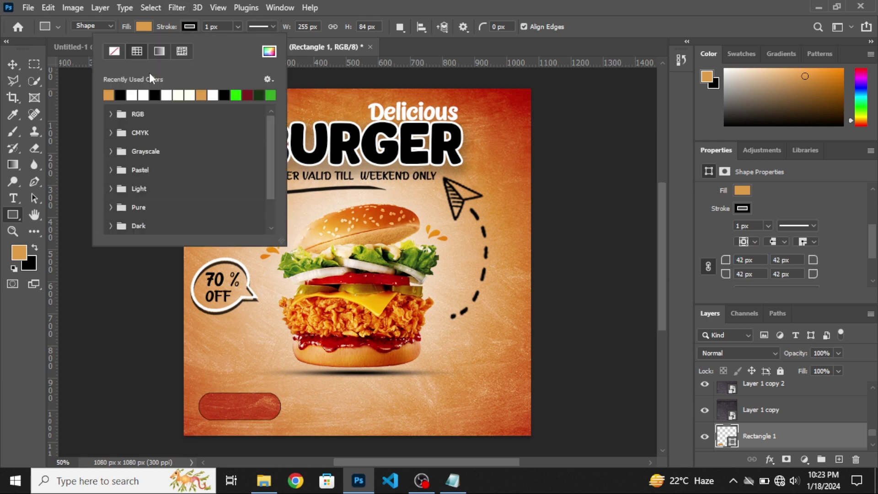
click(113, 53)
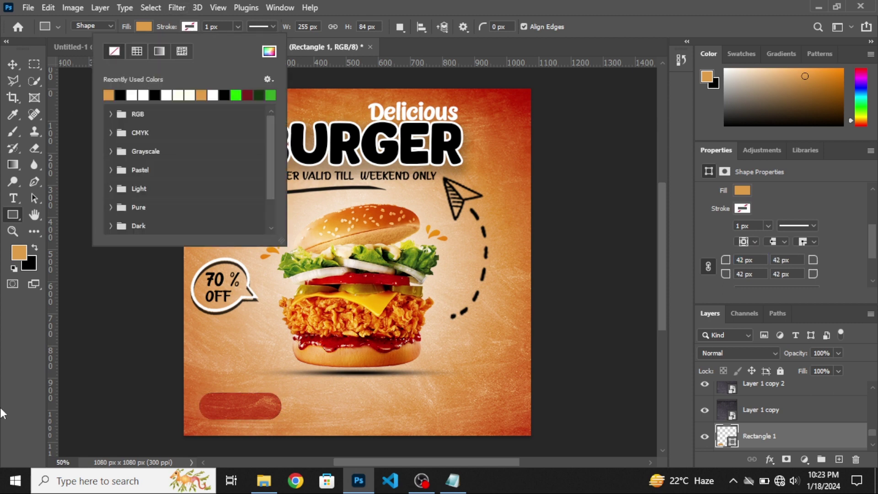
click(24, 390)
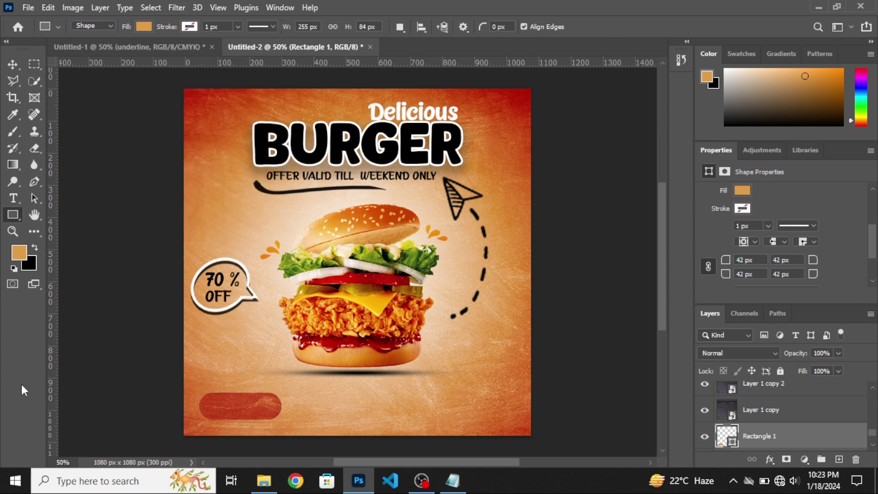
click(769, 459)
Step: Apply Outer Glow and Drop Shadow layer styles to the Rectangle 1 button
click(780, 336)
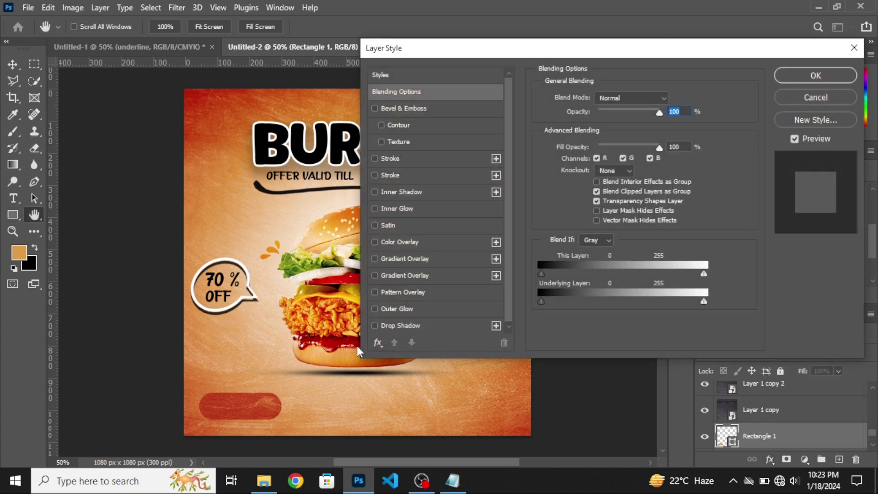
click(378, 311)
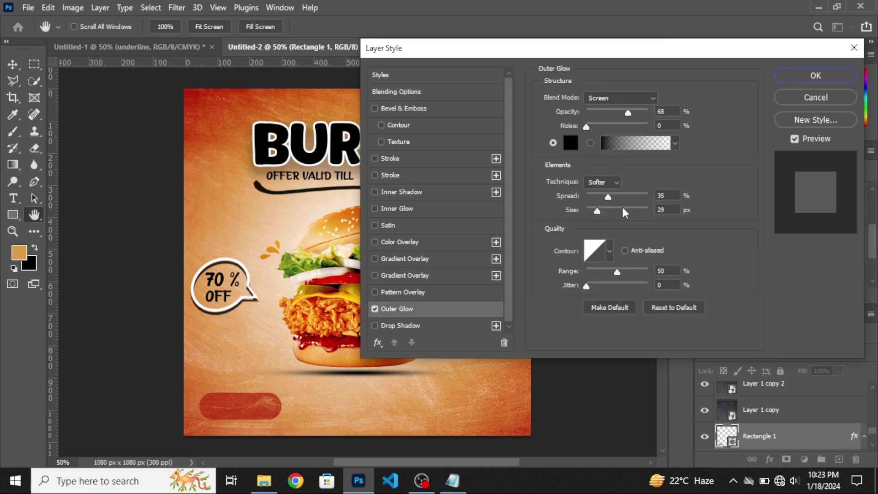
click(414, 327)
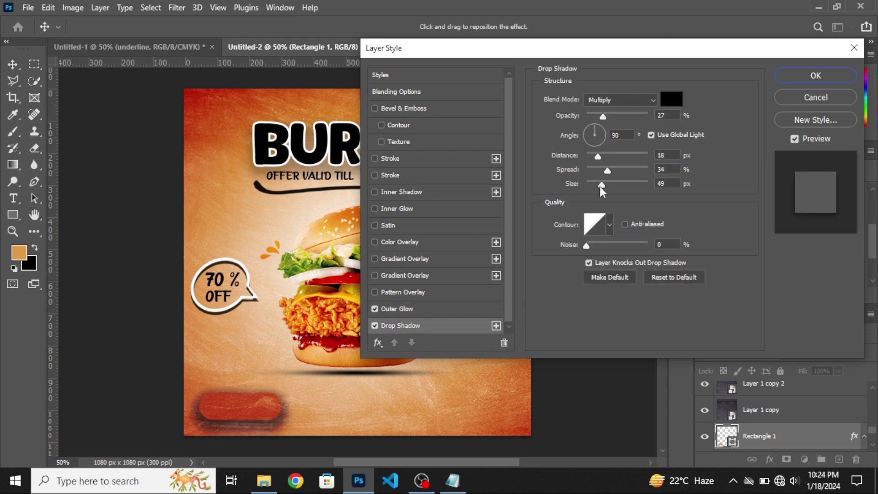
click(803, 78)
Step: Paste ORDER NOW from the notes as white #ffffff text over the orange button
click(452, 480)
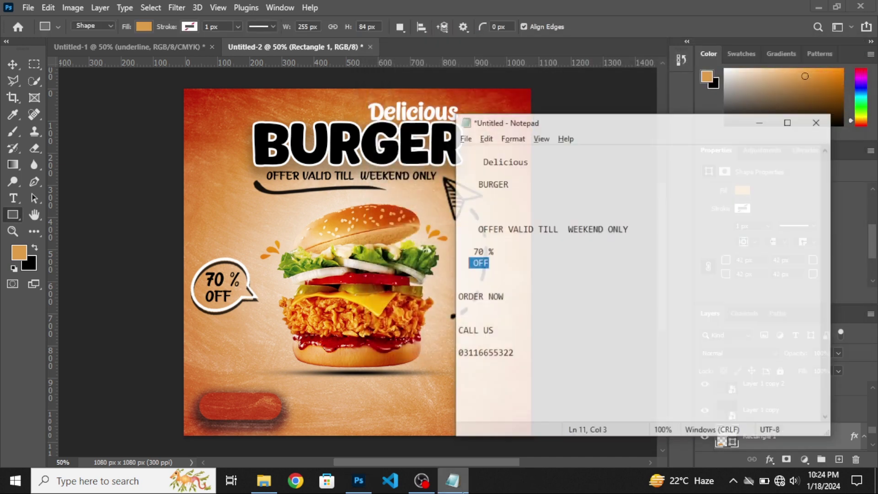
drag(510, 289, 458, 289)
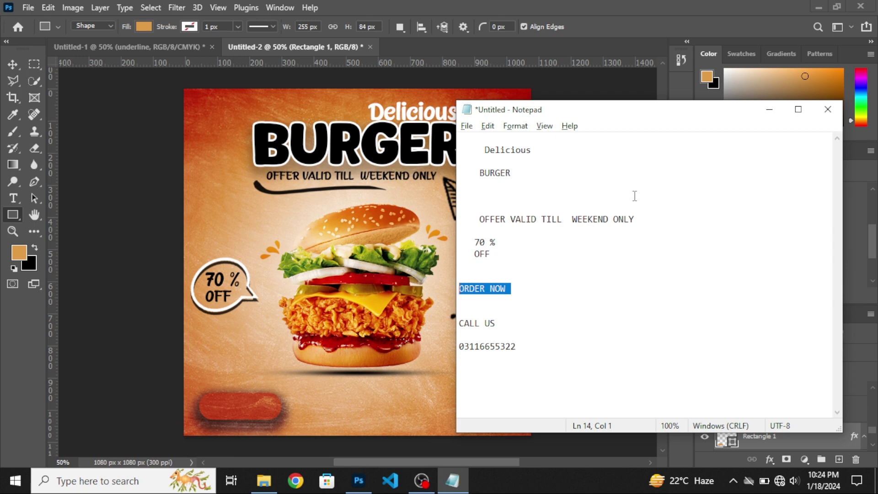
click(769, 109)
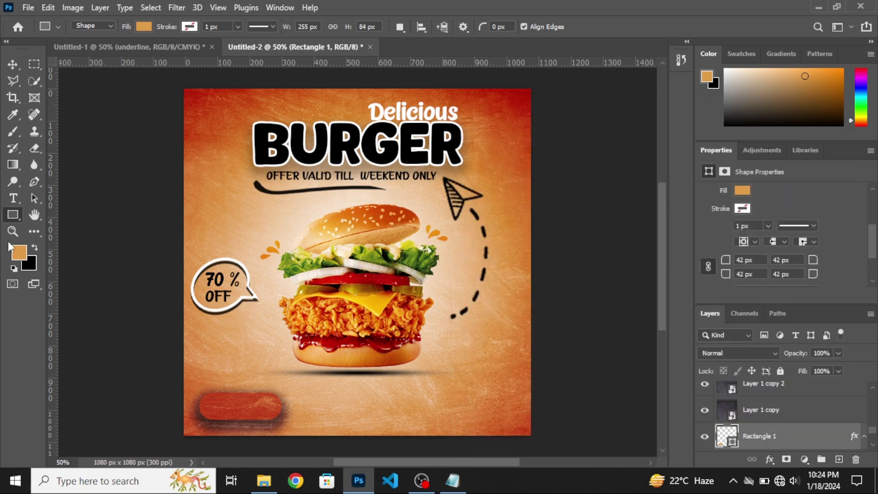
click(12, 198)
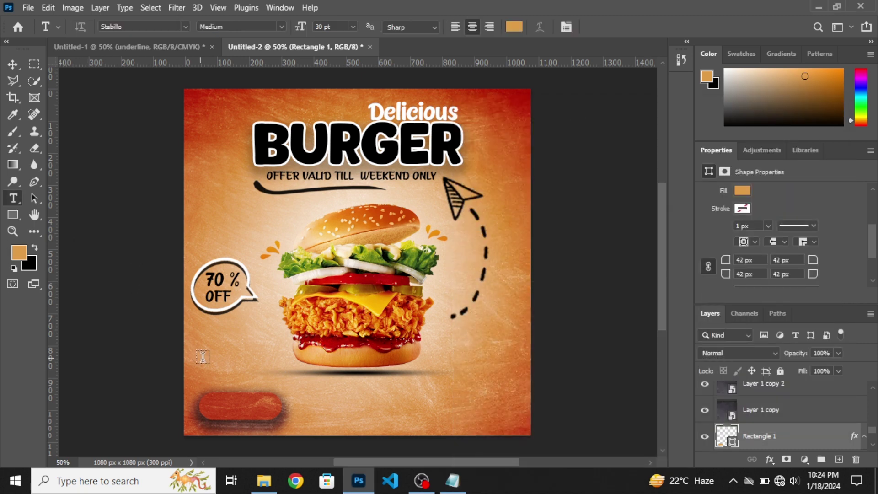
click(315, 405)
key(BackSpace)
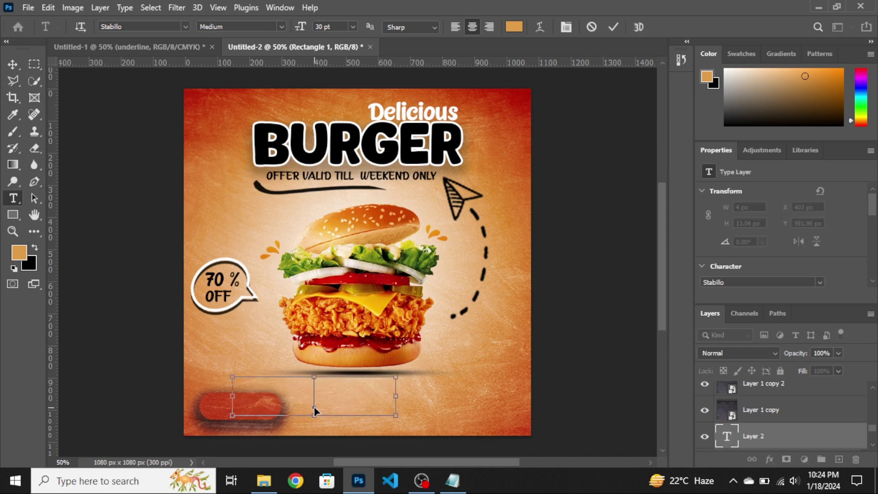
text(ORDER NOW)
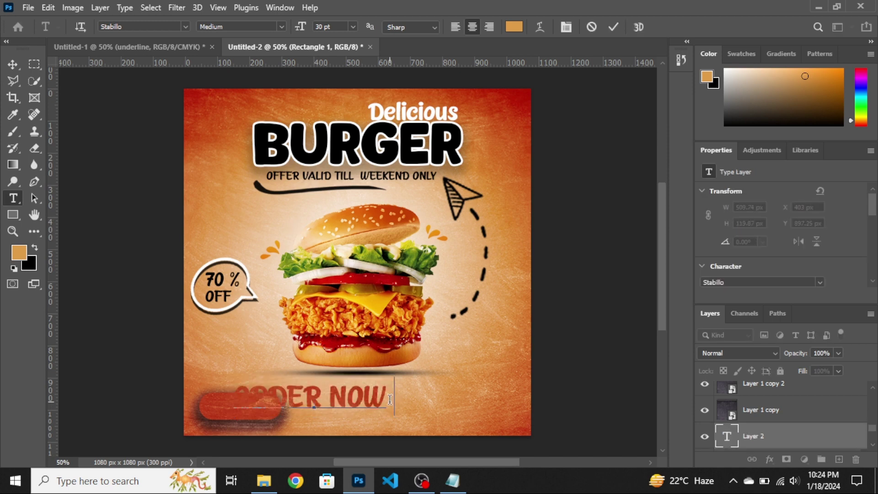
drag(387, 392, 219, 394)
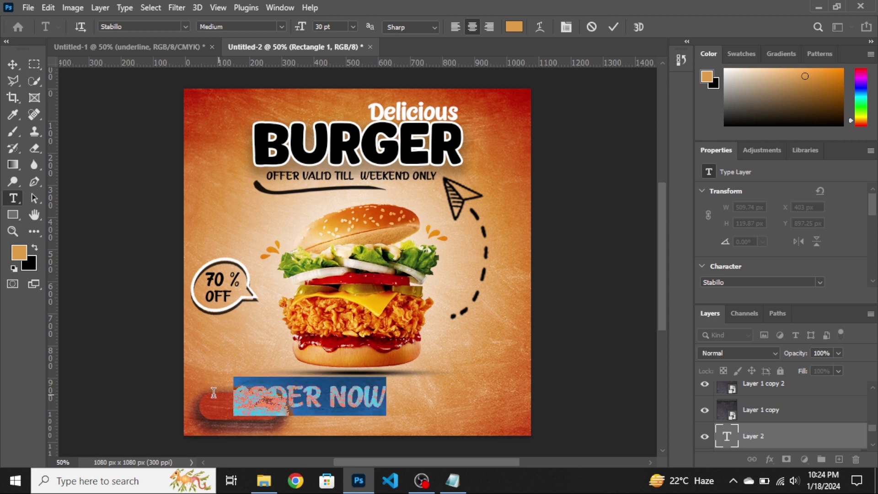
click(515, 26)
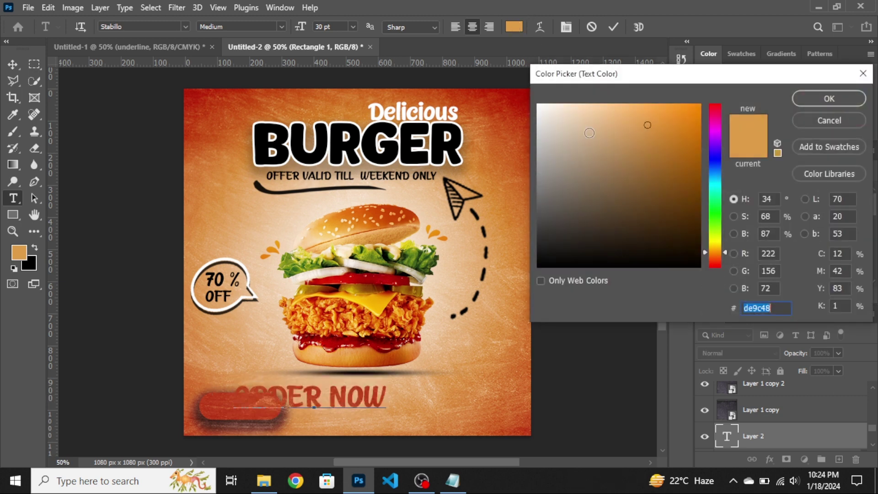
text(ffffff)
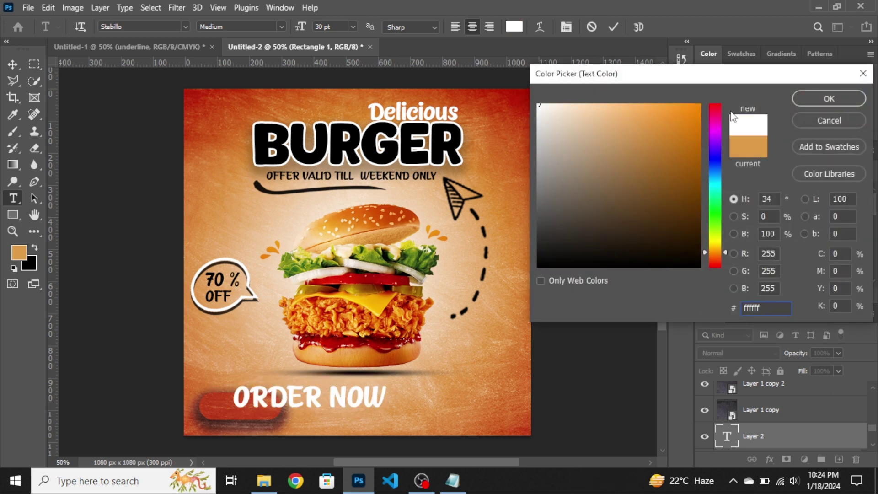
click(818, 105)
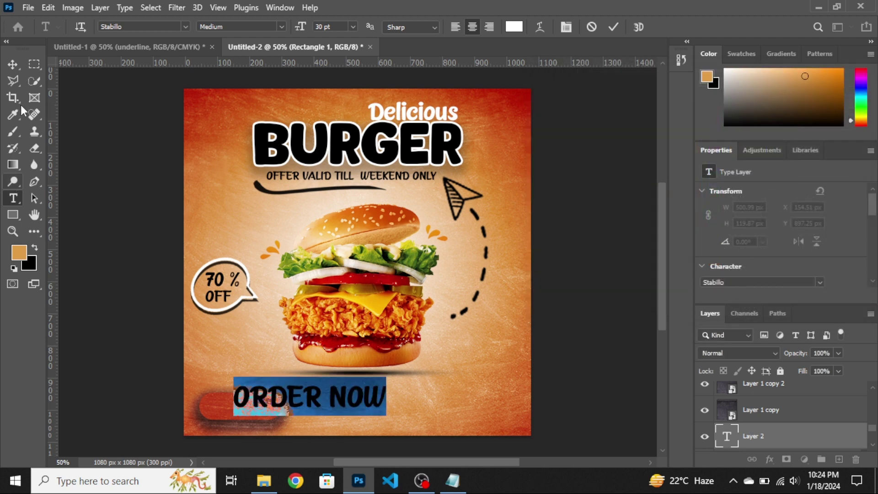
click(12, 65)
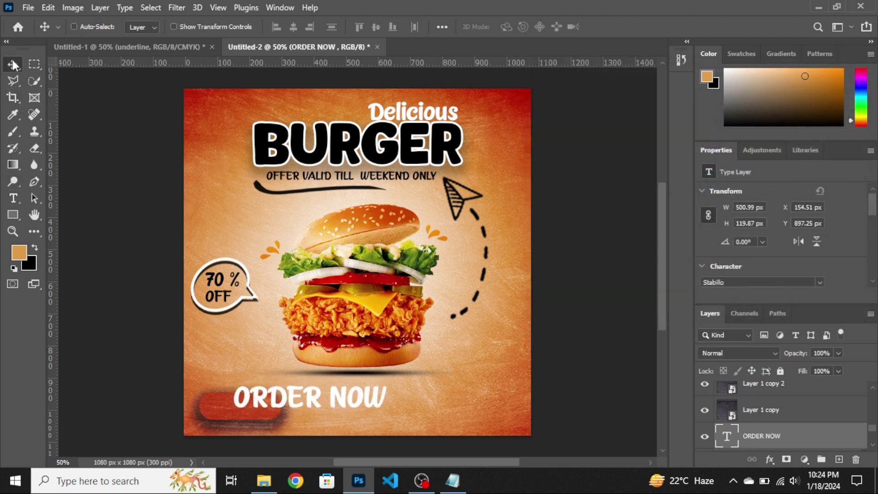
Step: Shrink the ORDER NOW text to fit the button and nudge it right and up
key(ctrl+t)
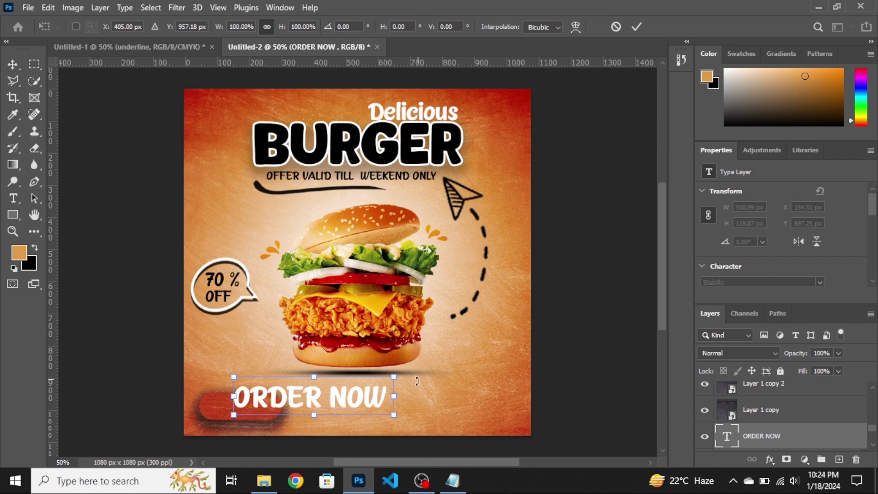
drag(398, 397, 331, 395)
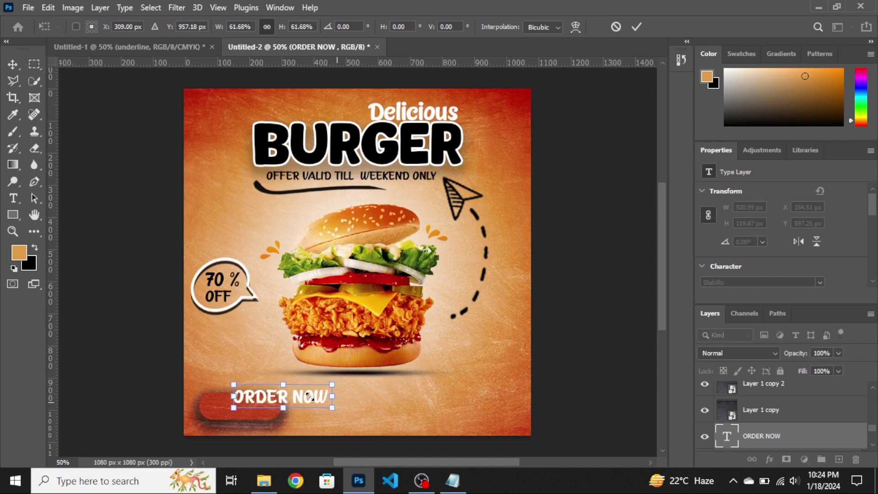
drag(264, 413, 274, 412)
key(Return)
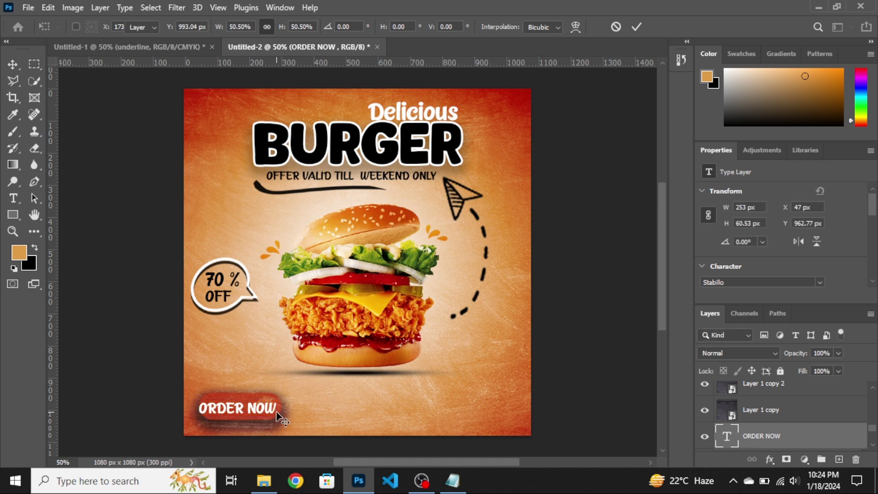
key(Right)
key(Right)
key(Right)
key(Up)
key(Up)
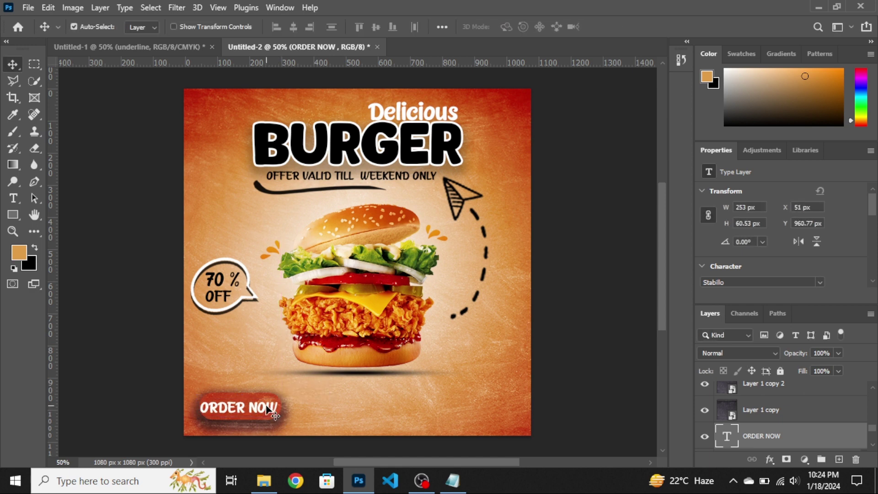
key(Right)
key(Right)
key(Right)
key(Right)
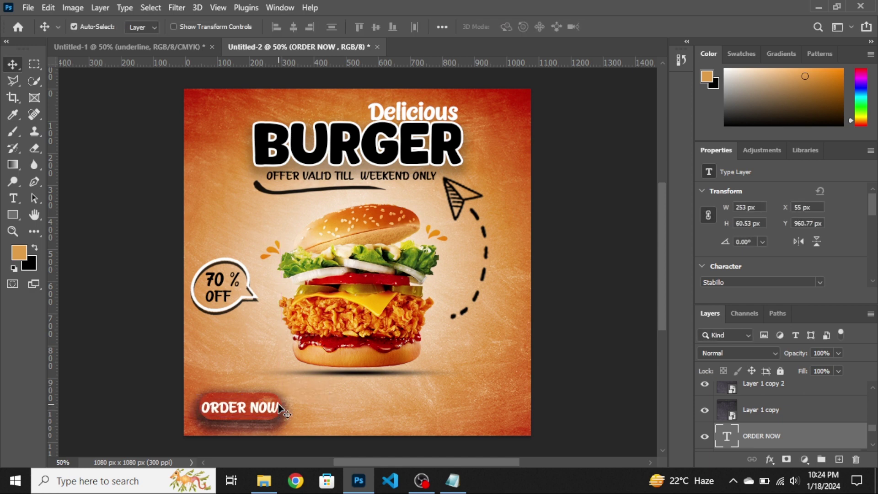
Step: Move the Rectangle 1 button background into the poster's bottom-left corner
click(238, 419)
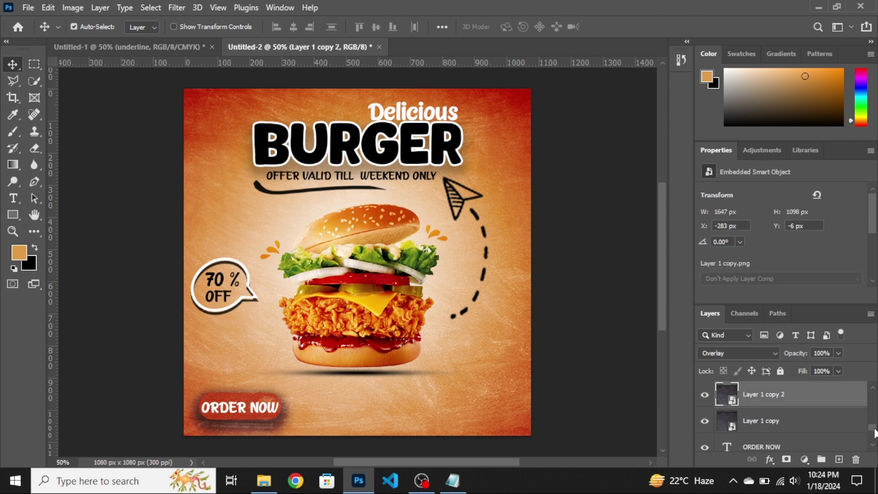
drag(875, 433, 874, 436)
click(824, 435)
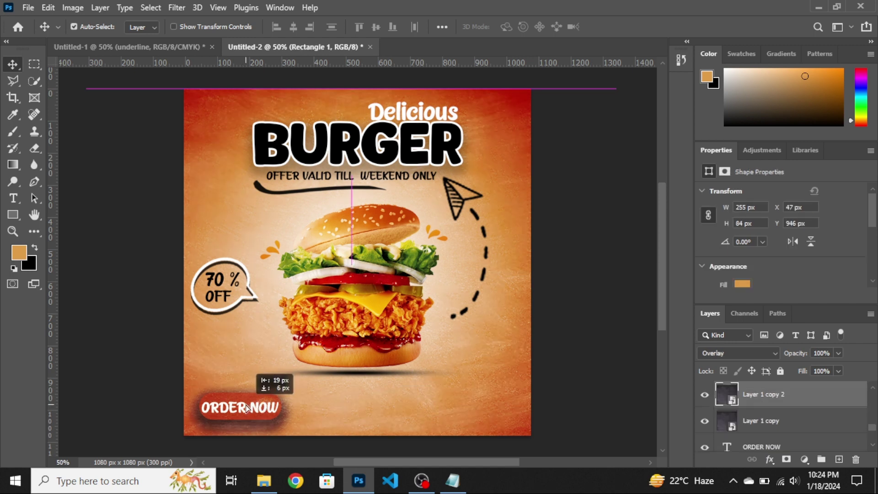
drag(247, 407, 248, 407)
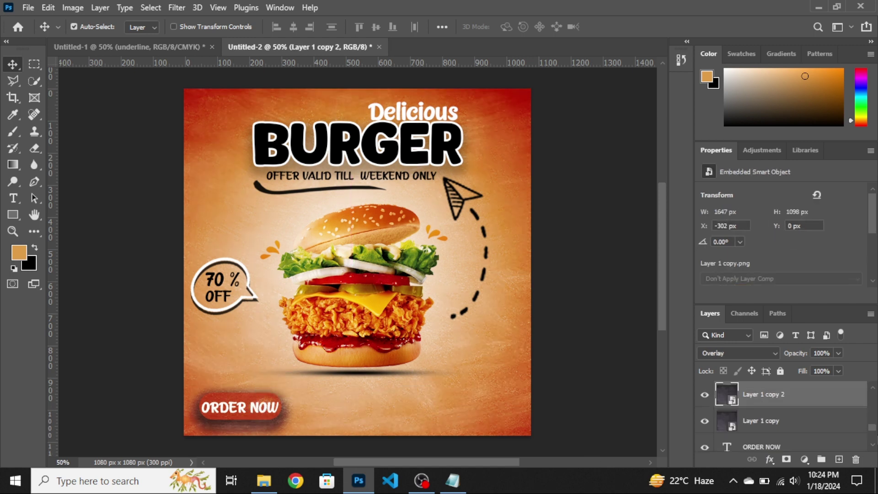
drag(873, 429, 873, 437)
click(750, 389)
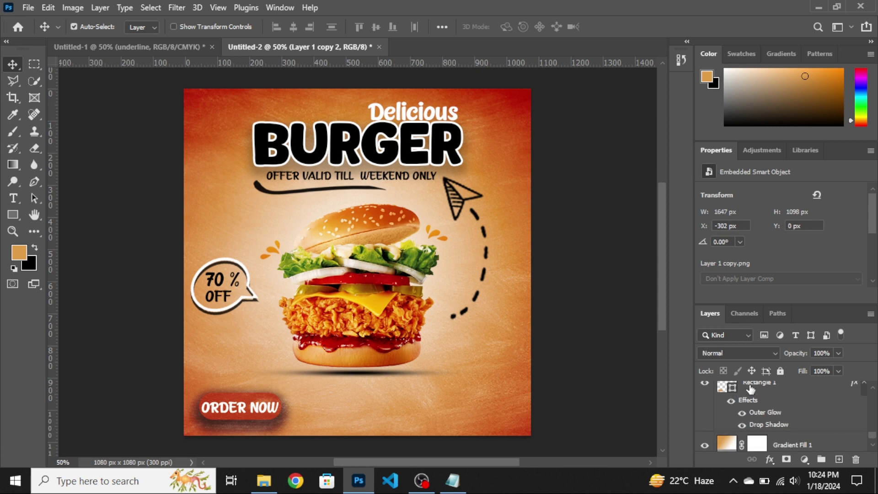
key(ctrl+t)
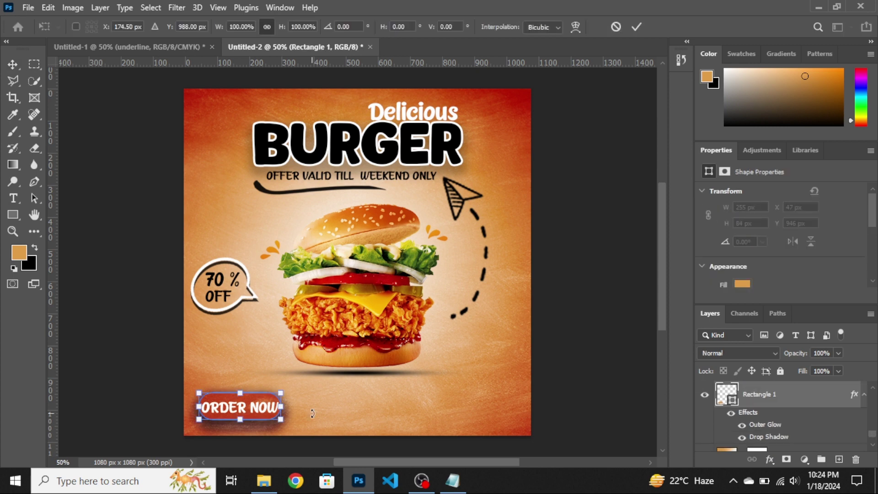
drag(233, 406, 223, 413)
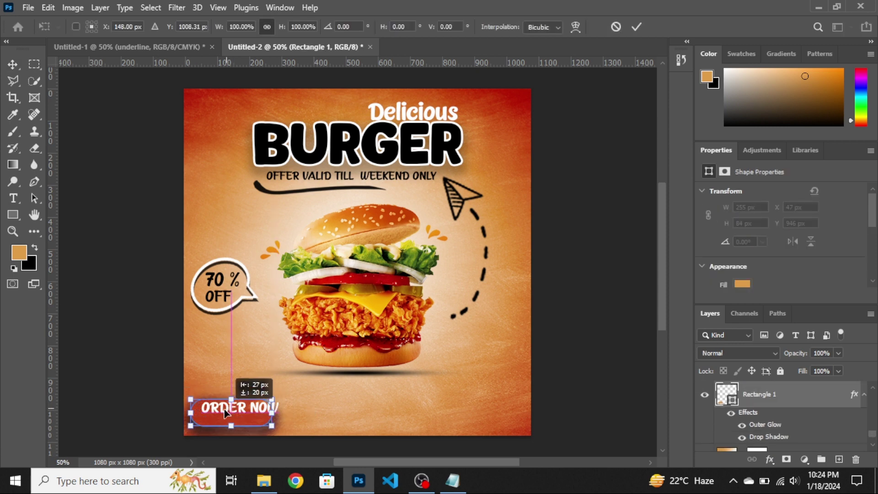
key(Return)
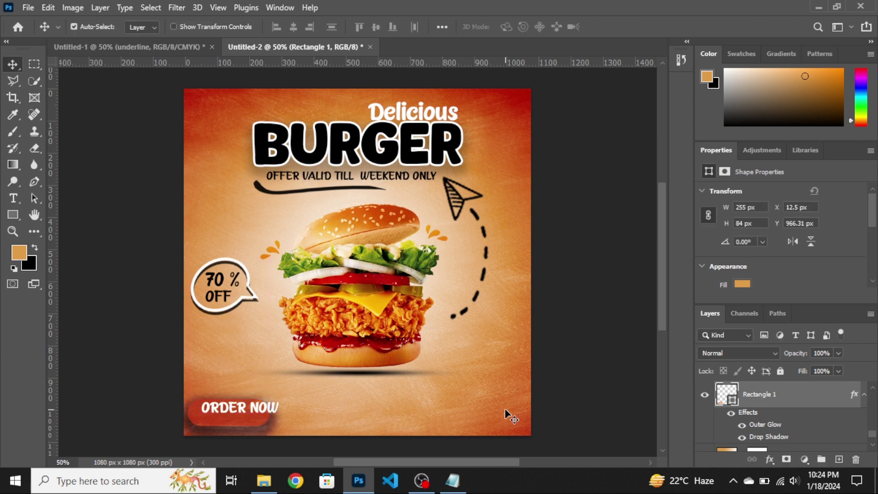
Step: Move the ORDER NOW text onto the repositioned button
drag(873, 438, 873, 433)
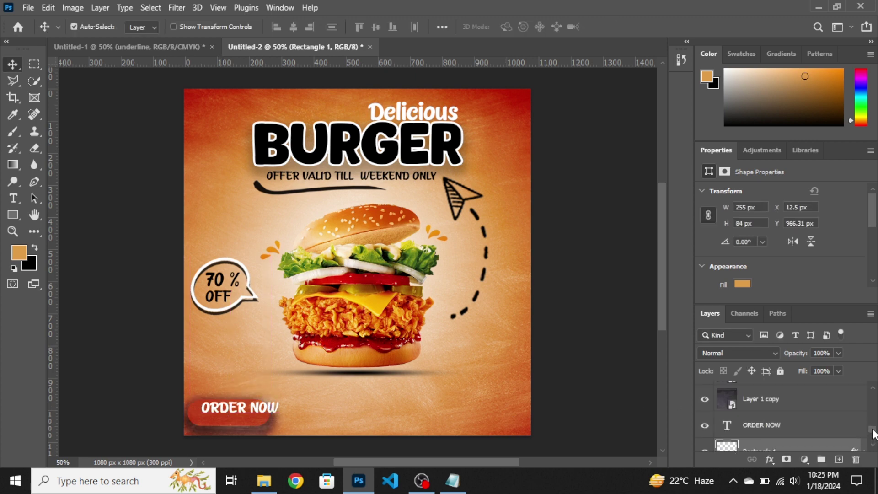
click(801, 433)
key(ctrl+t)
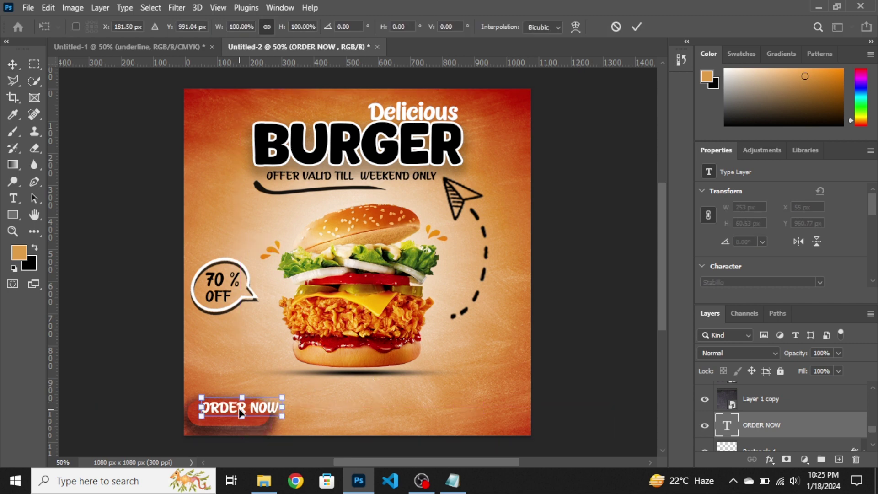
drag(241, 413, 228, 415)
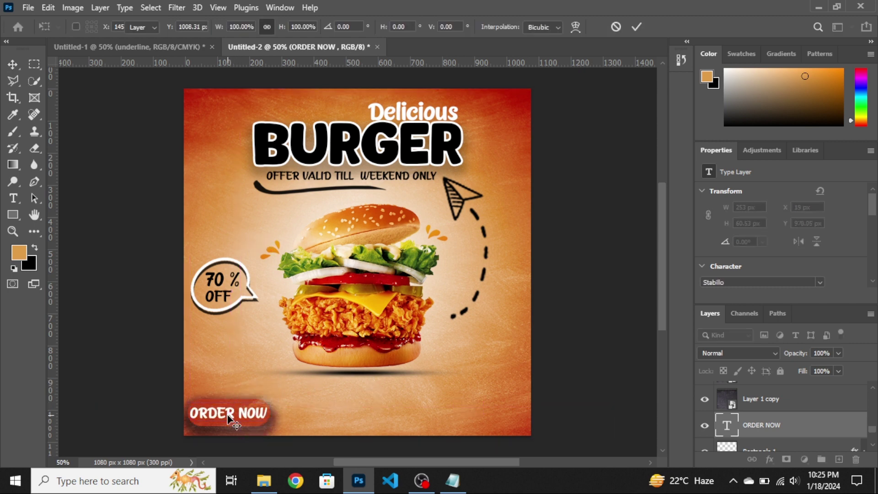
key(Return)
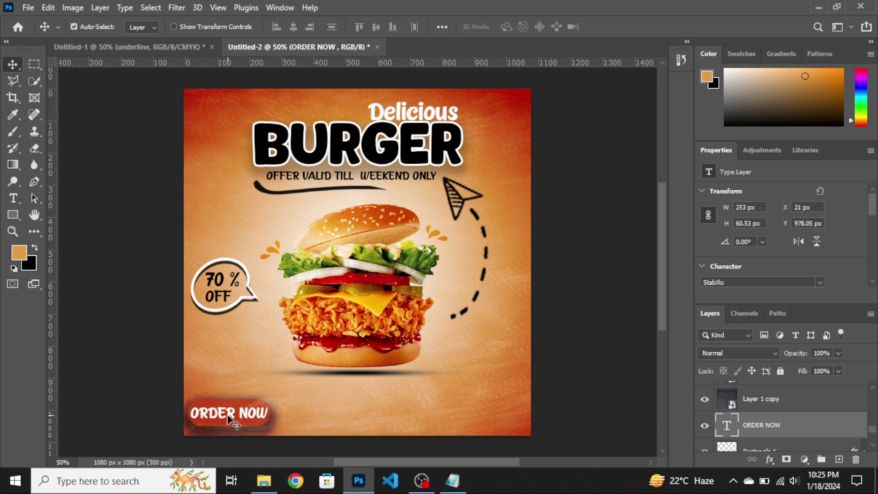
click(12, 215)
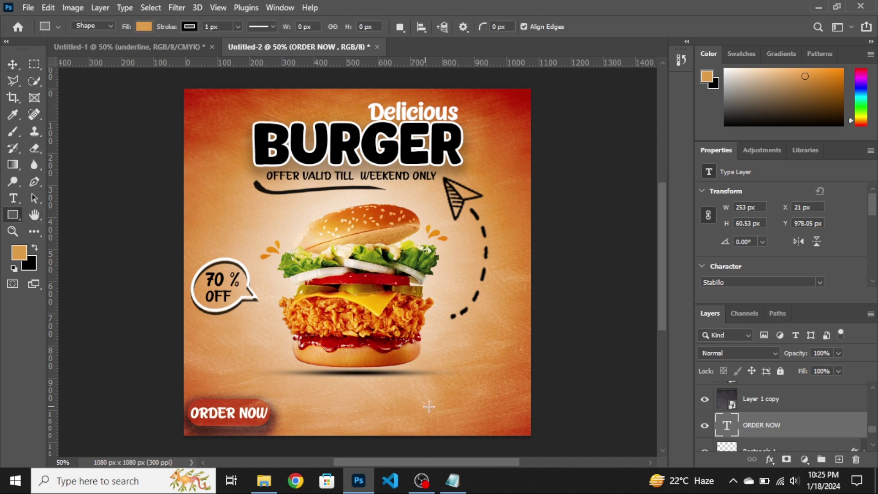
Step: Draw a black bar at the bottom right with 37 px pill corners and no outline
click(35, 247)
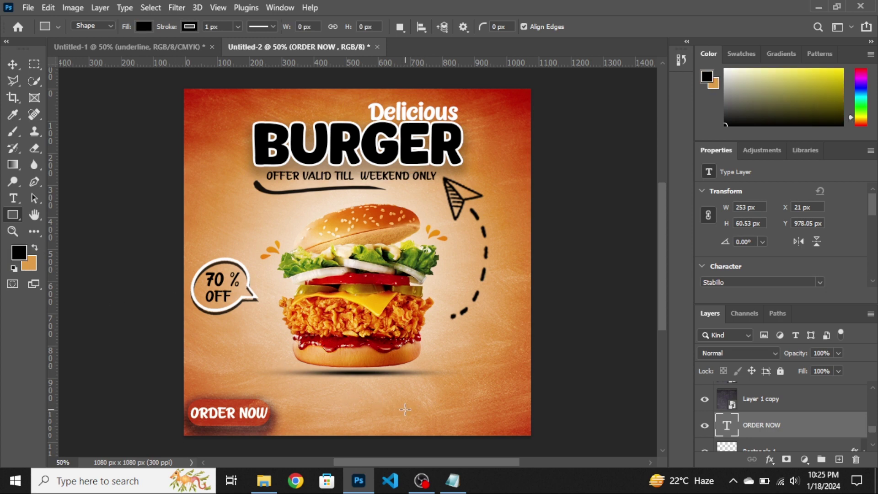
drag(405, 406, 525, 430)
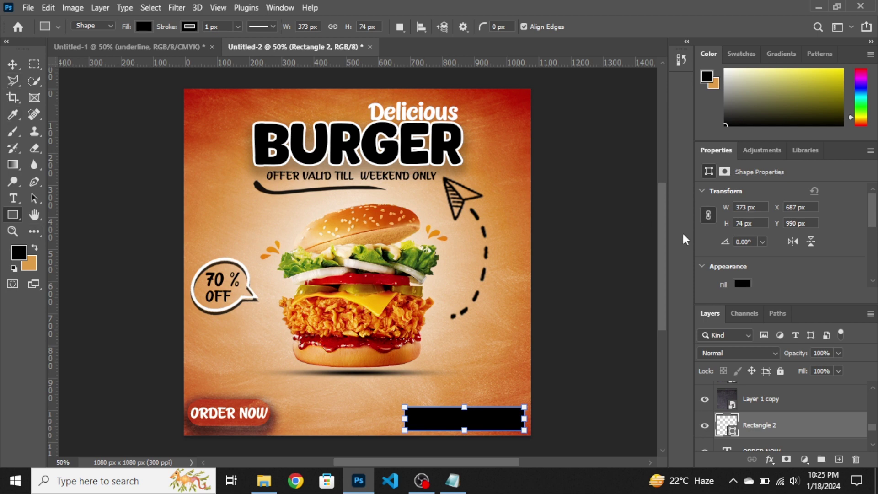
scroll(867, 262, down, 3)
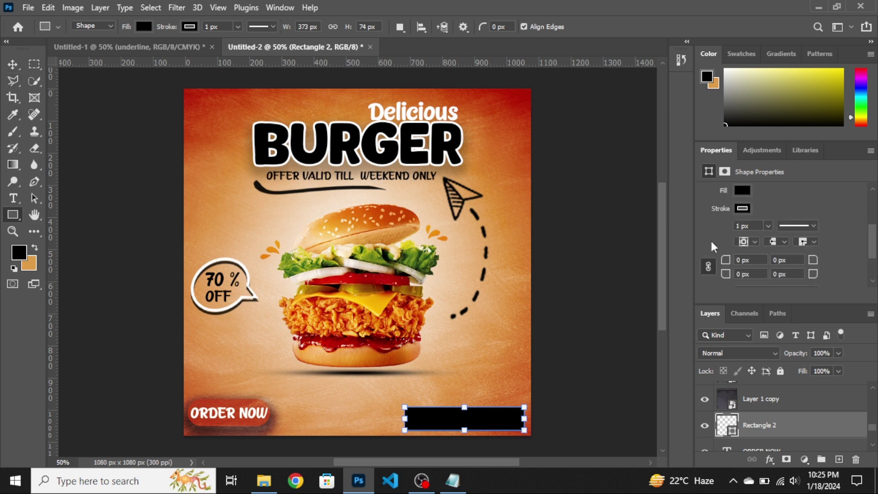
drag(725, 260, 828, 252)
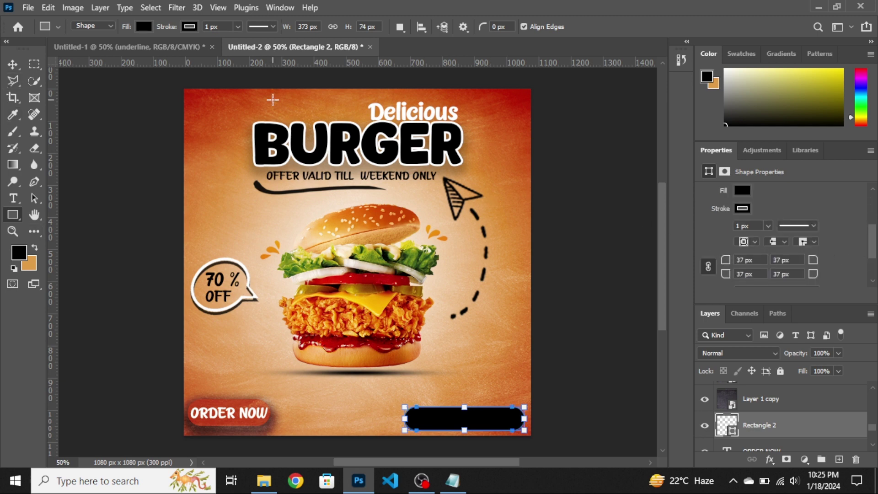
click(189, 27)
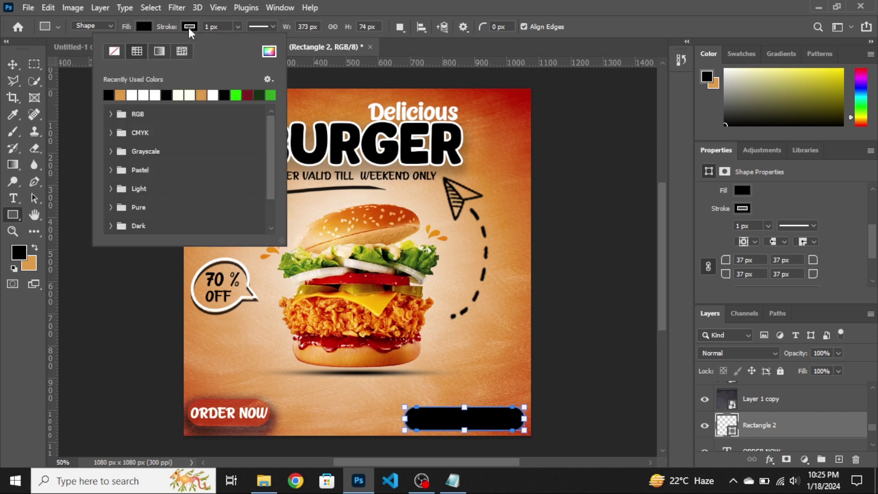
click(113, 53)
Step: Lift the black bar slightly higher on the poster
click(13, 64)
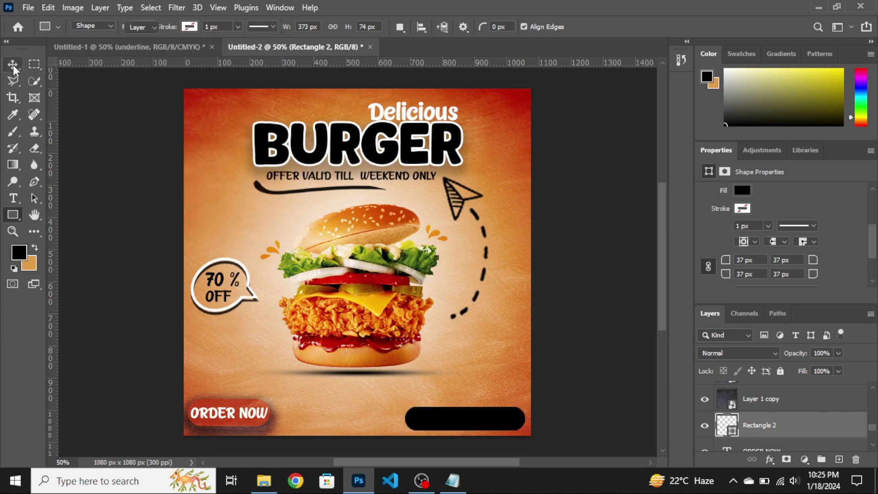
key(ctrl+t)
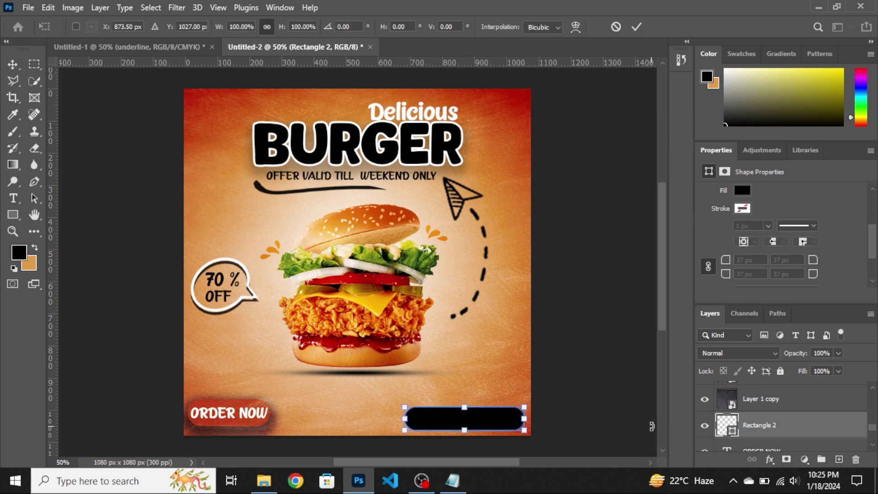
drag(494, 421, 494, 419)
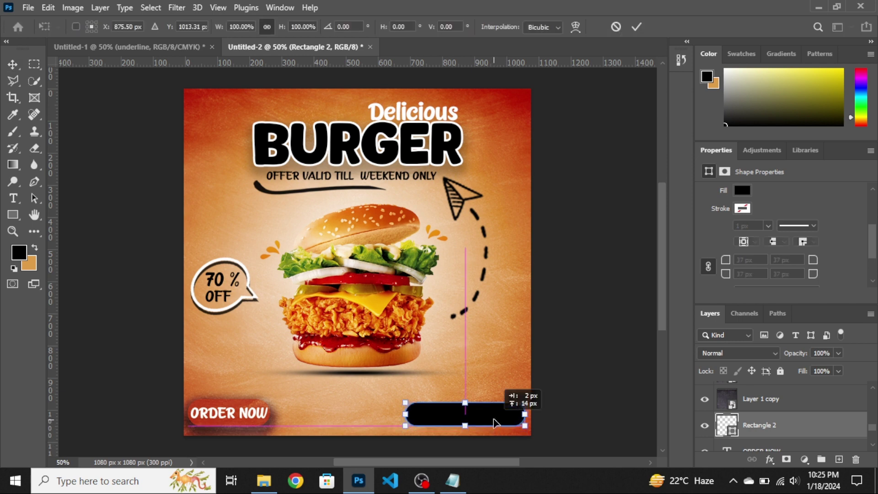
key(Return)
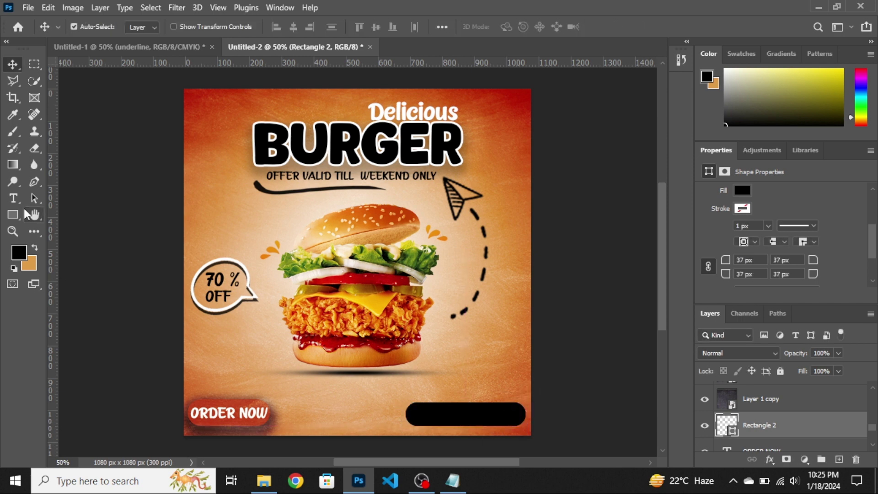
click(13, 214)
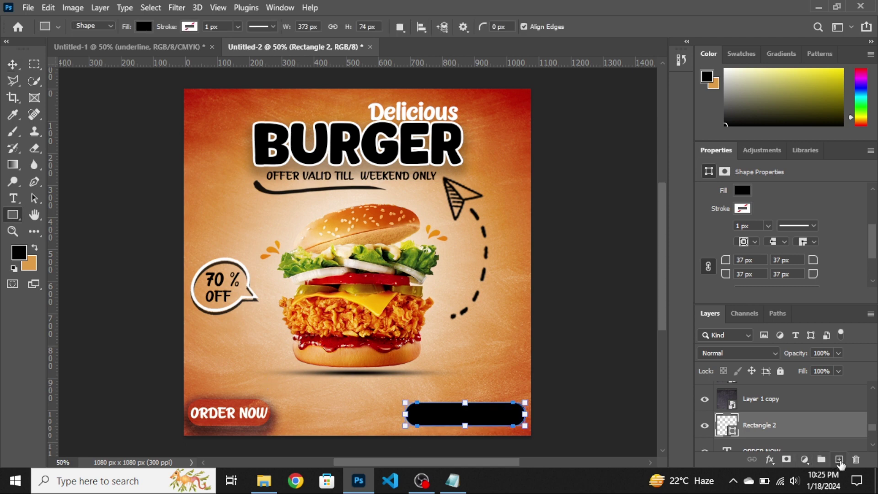
Step: Add a new top layer with a small orange-filled rectangle over the bar's left end
click(839, 463)
mouse_move(783, 432)
mouse_down()
mouse_move(765, 357)
mouse_move(745, 389)
mouse_up()
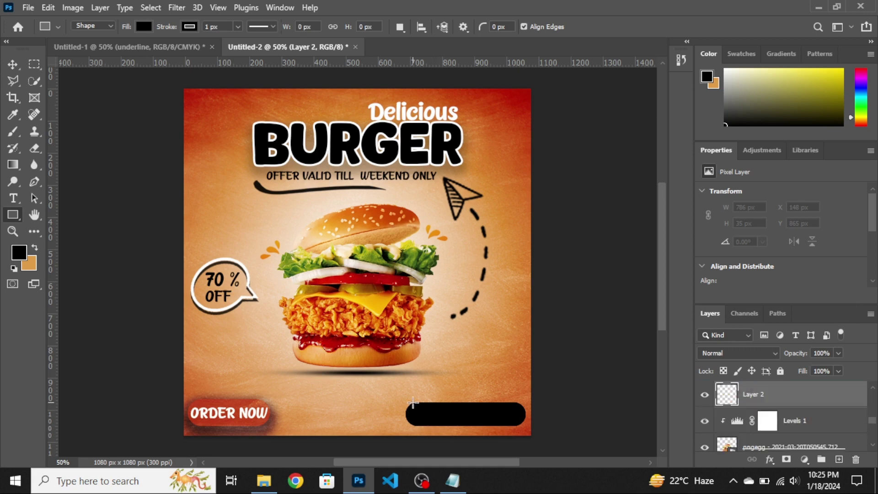
drag(413, 402, 459, 423)
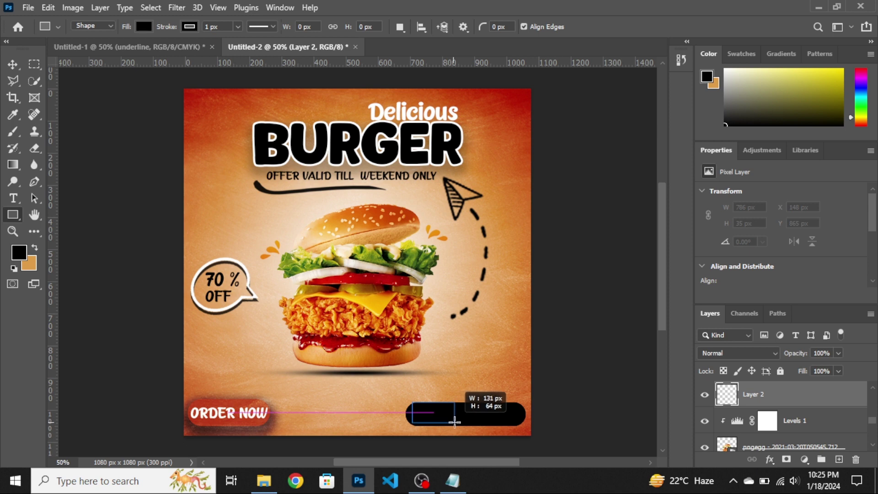
drag(459, 422, 460, 425)
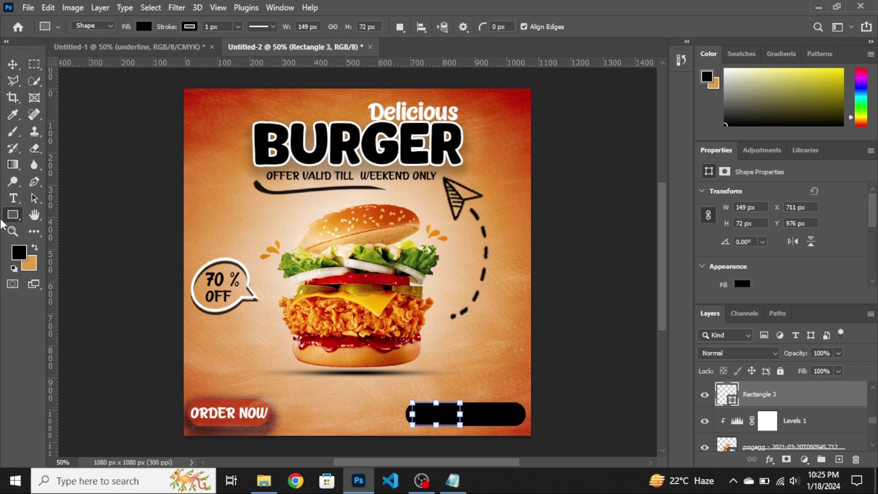
click(34, 248)
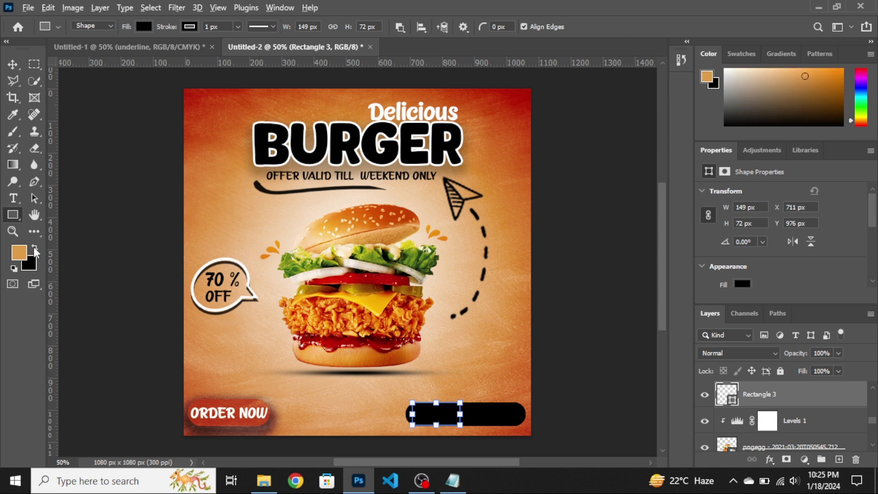
key(alt+BackSpace)
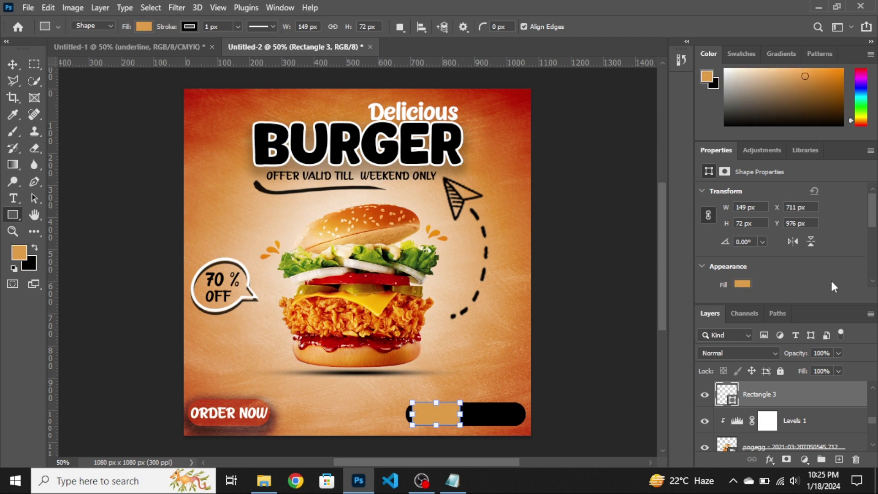
Step: Round the rectangle's corners to 36 px, widen it, and shift it left onto the bar
click(872, 270)
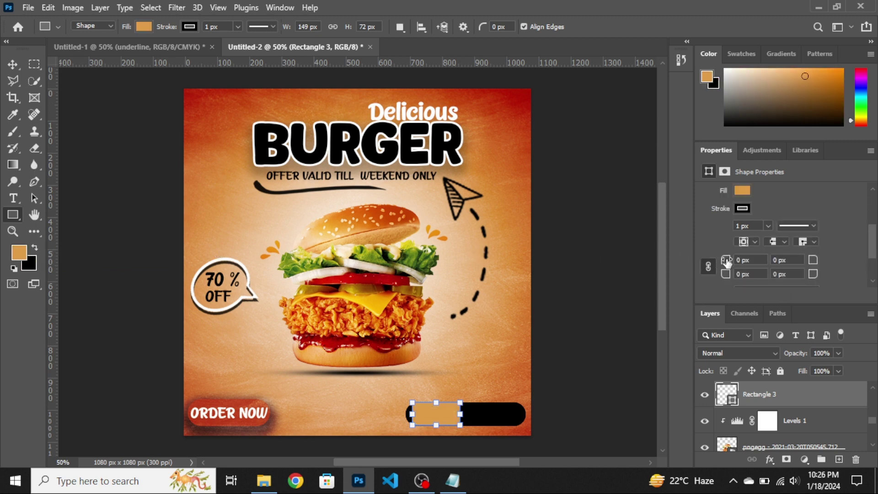
click(743, 260)
text(36)
key(Return)
drag(461, 412, 465, 413)
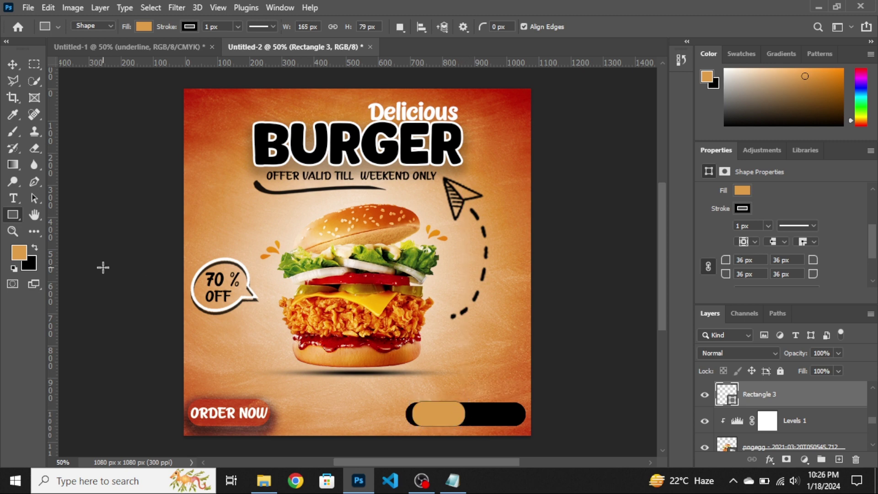
click(13, 64)
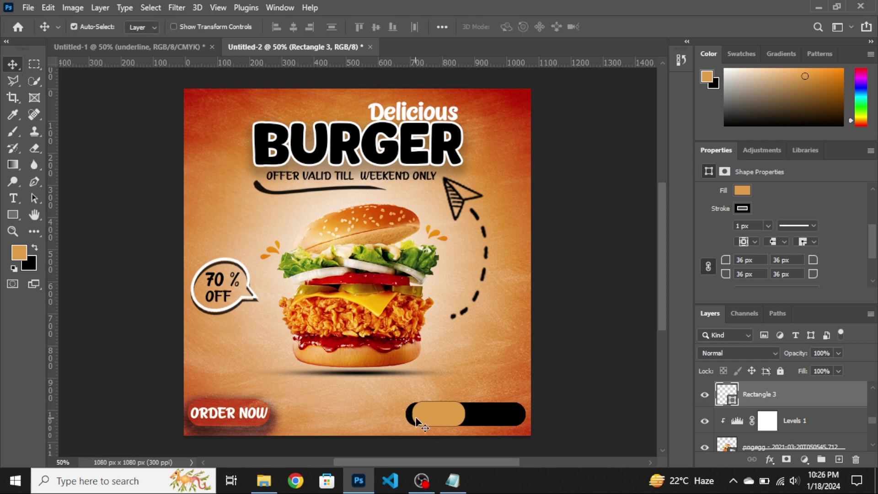
drag(418, 419, 411, 419)
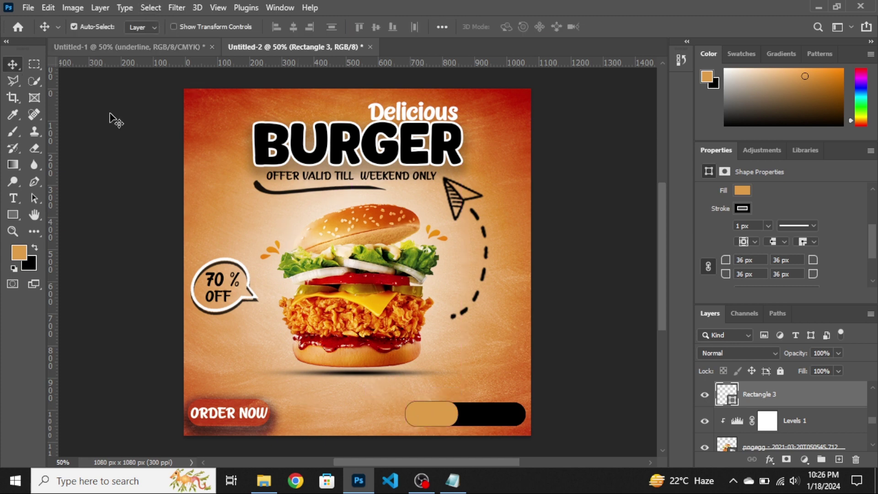
click(13, 214)
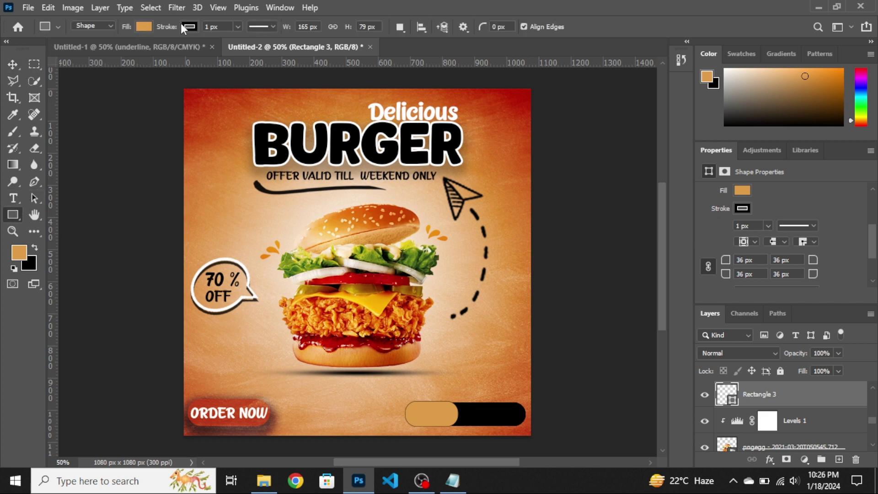
Step: Remove the tan pill's outline
click(188, 27)
click(116, 49)
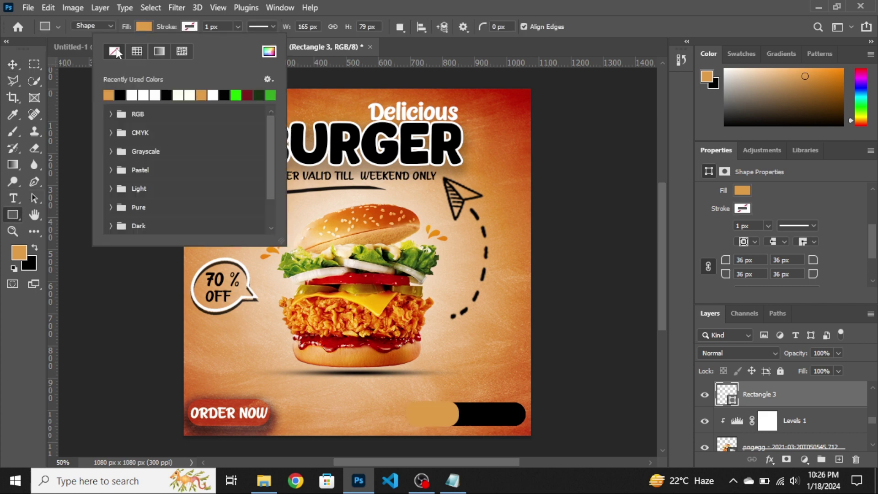
click(7, 311)
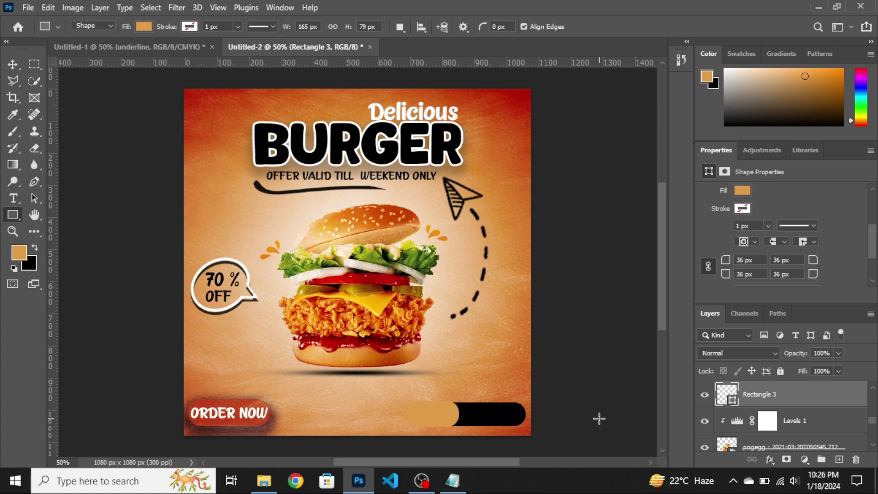
Step: Apply Outer Glow and Drop Shadow to the tan pill through Blending Options
click(762, 462)
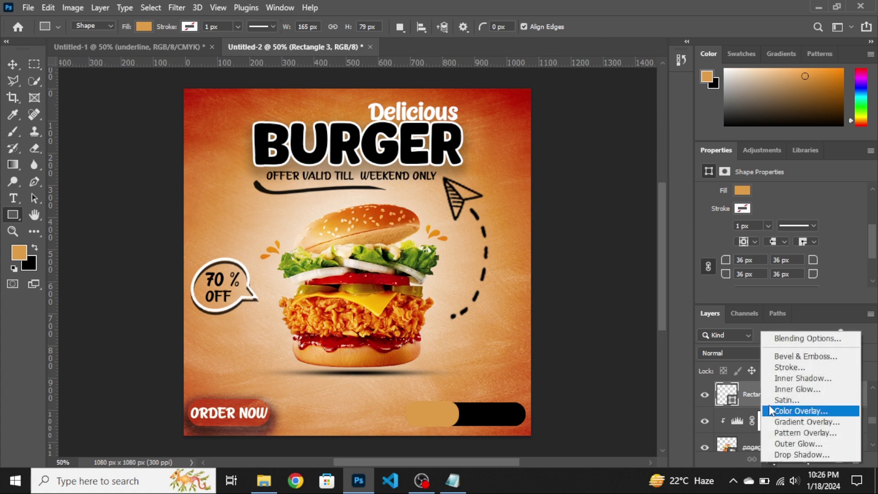
click(783, 340)
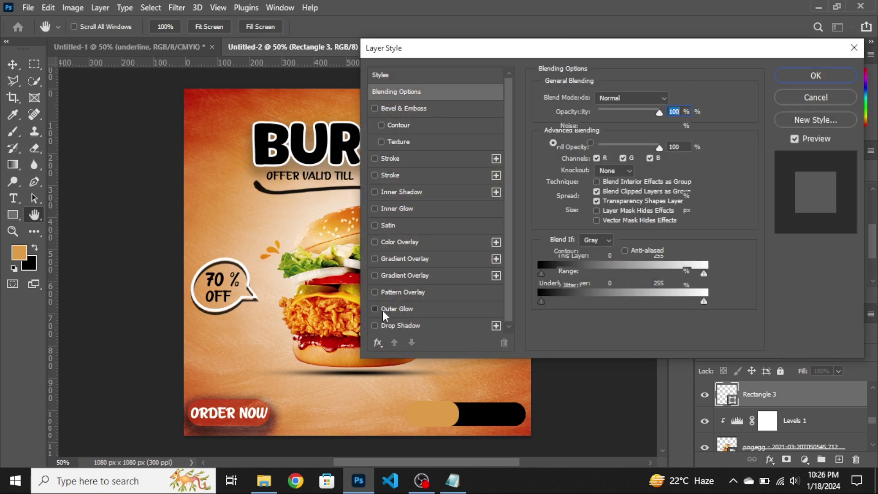
click(382, 311)
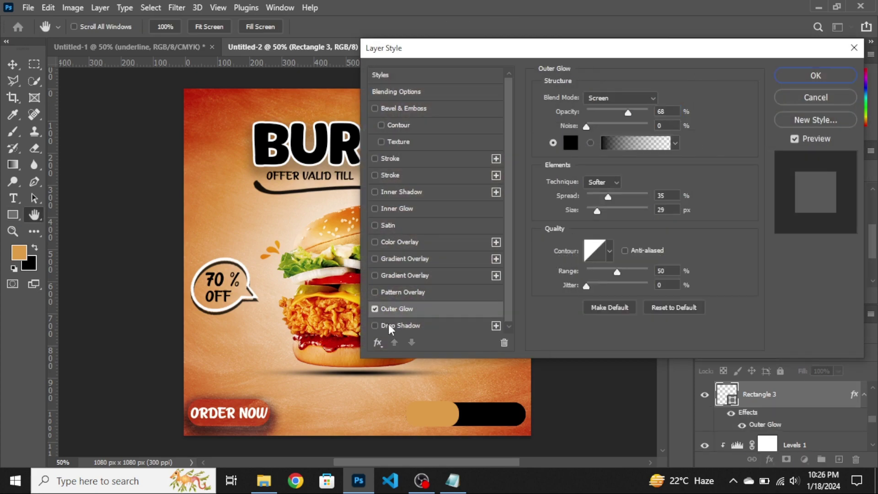
click(816, 78)
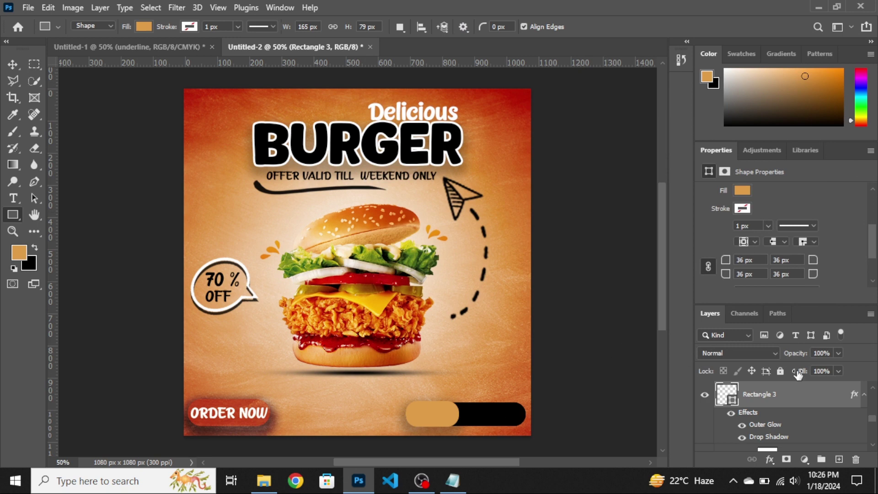
scroll(872, 419, down, 2)
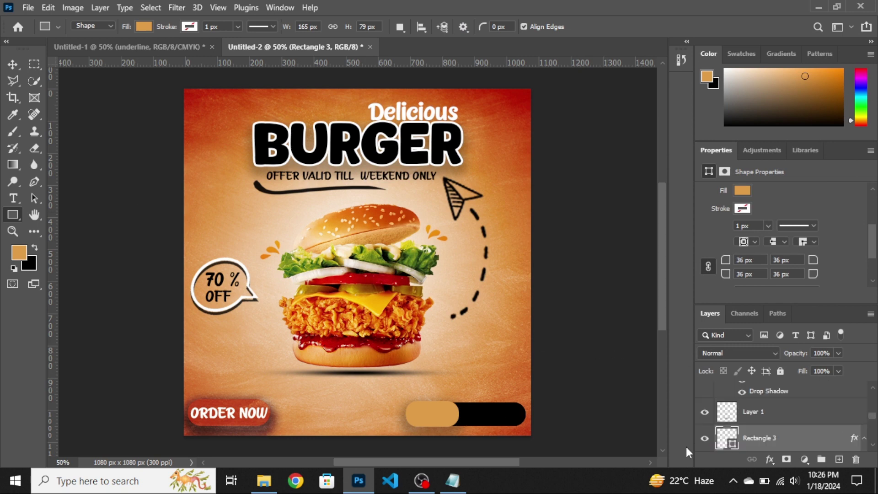
Step: Stretch the black Rectangle 2 bar to the poster's right edge and nudge it left
key(v)
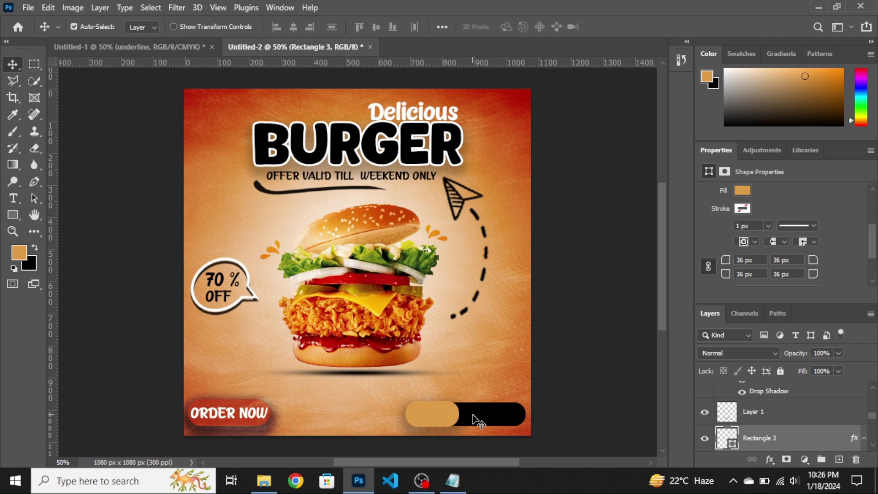
right_click(472, 415)
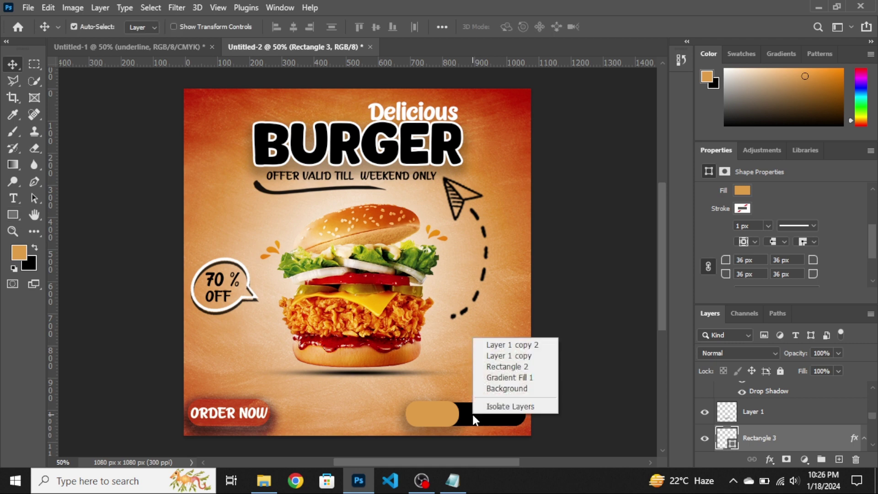
click(507, 367)
key(ctrl+t)
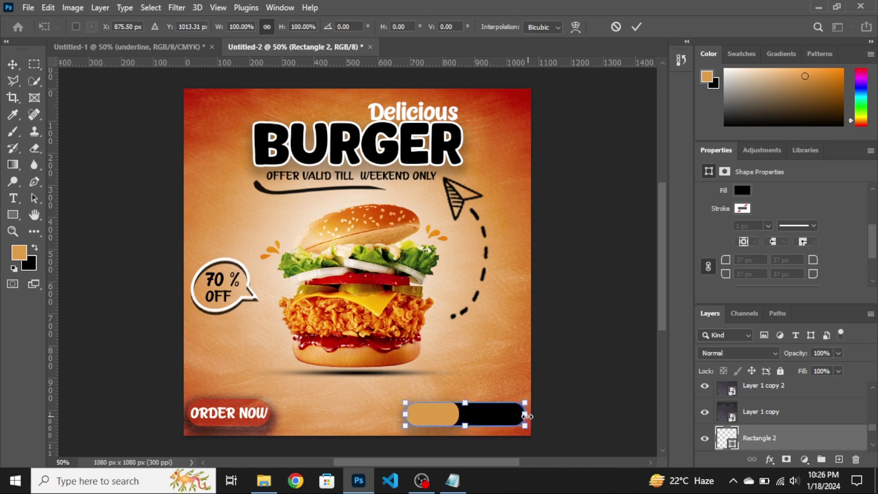
drag(526, 416, 530, 416)
key(Return)
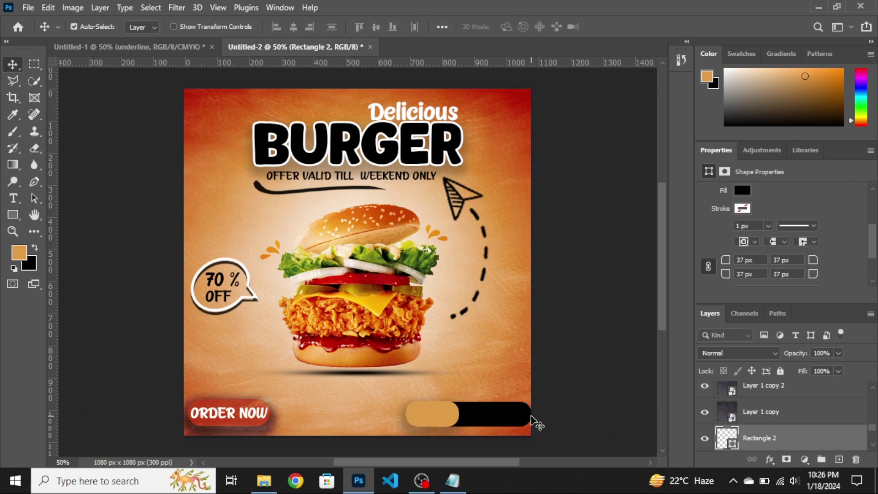
key(Left)
key(Left)
key(Left)
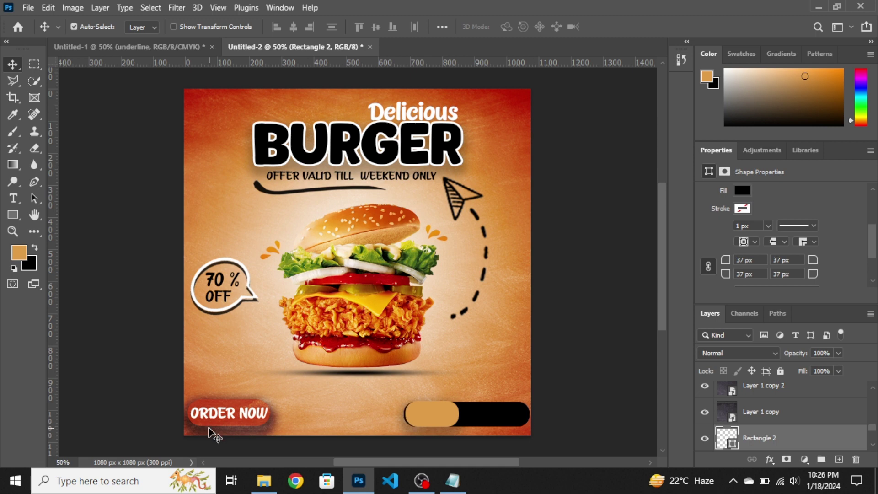
Step: Select the CALL US line in the Notepad notes
click(437, 418)
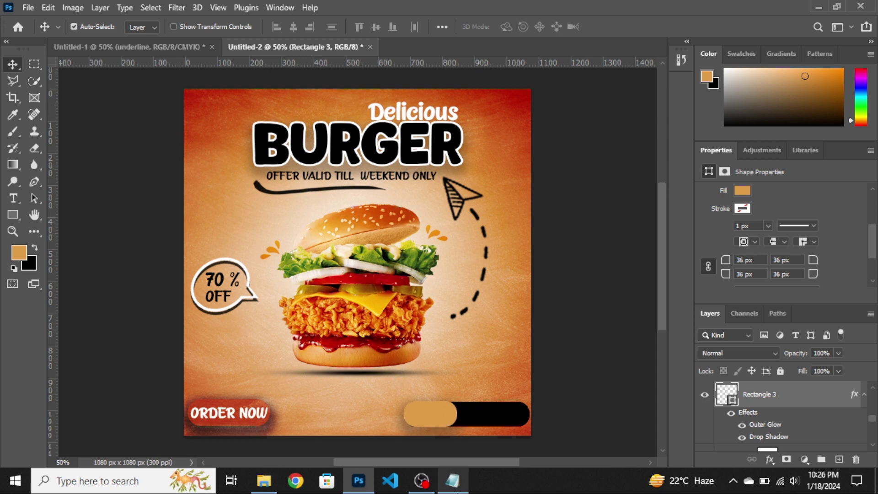
click(452, 480)
drag(575, 325, 436, 320)
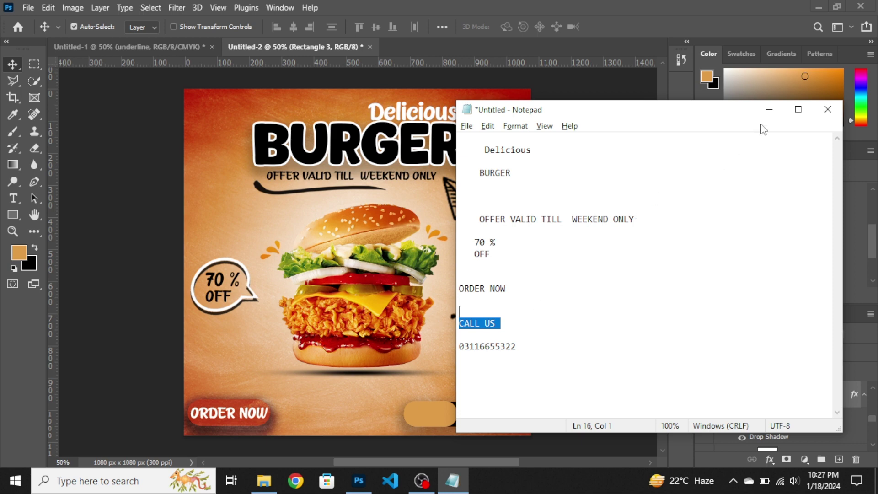
Step: Add the CALL US text from the notes as a new type layer on the poster
click(769, 109)
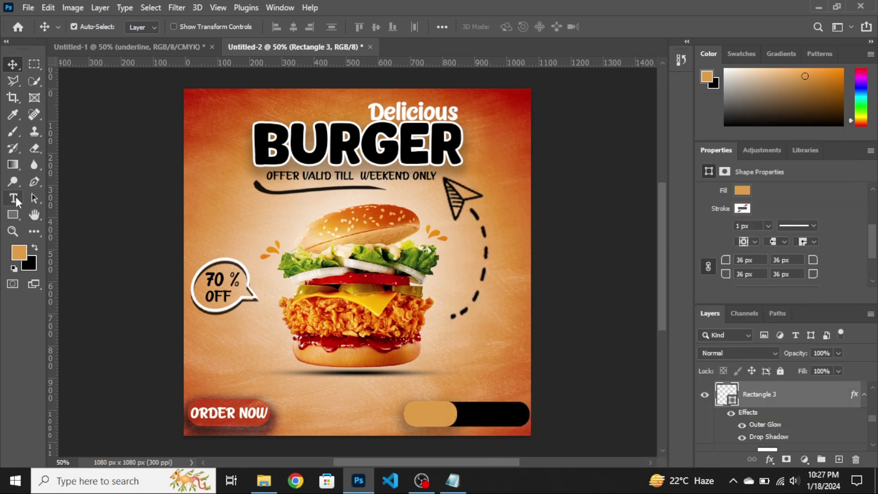
click(15, 201)
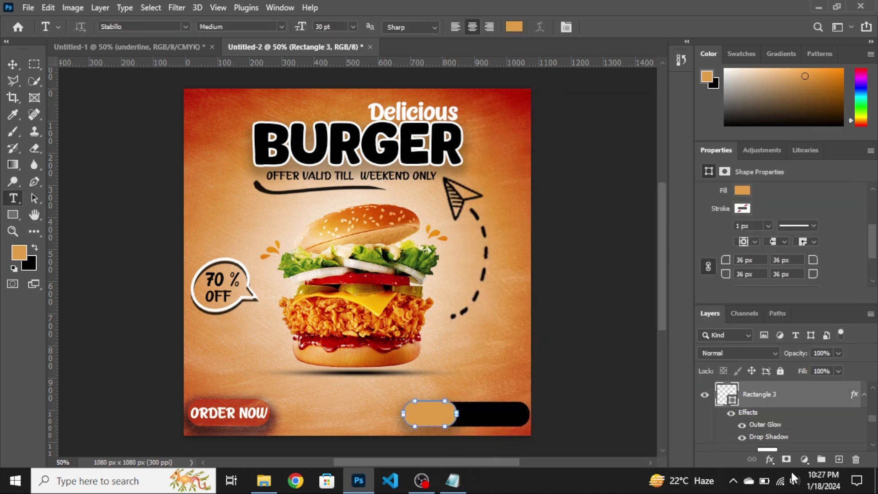
click(838, 459)
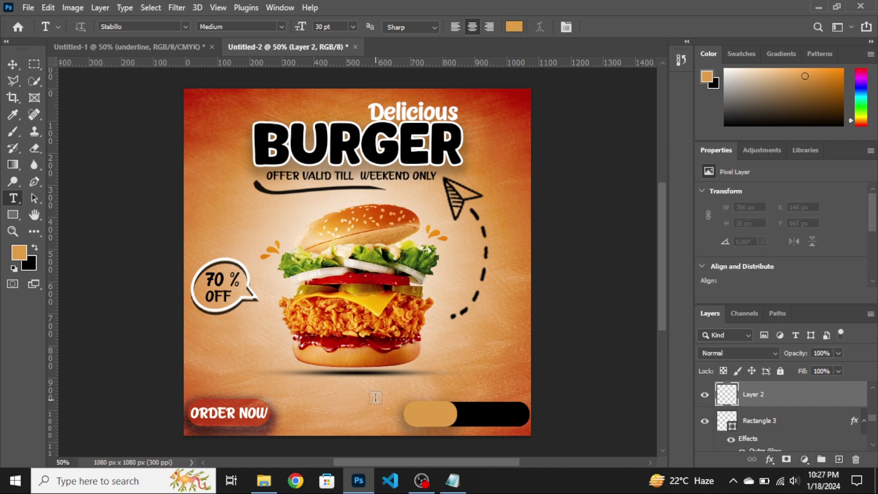
drag(235, 376, 399, 414)
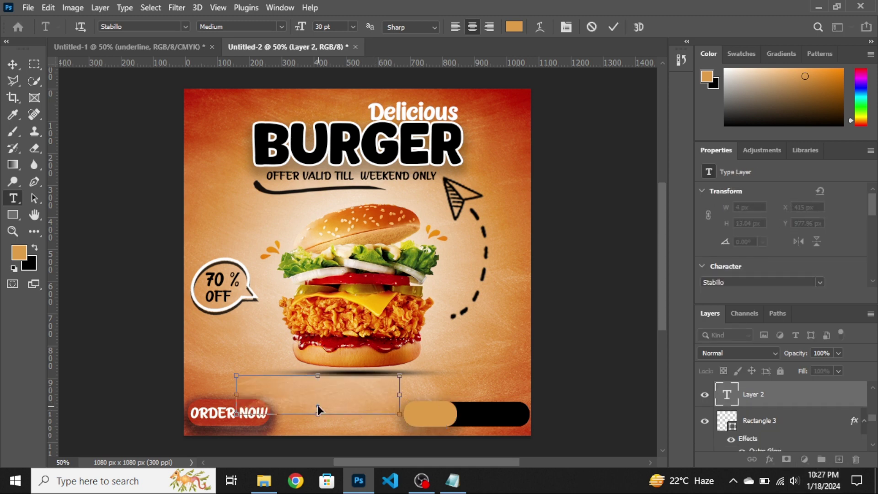
click(319, 409)
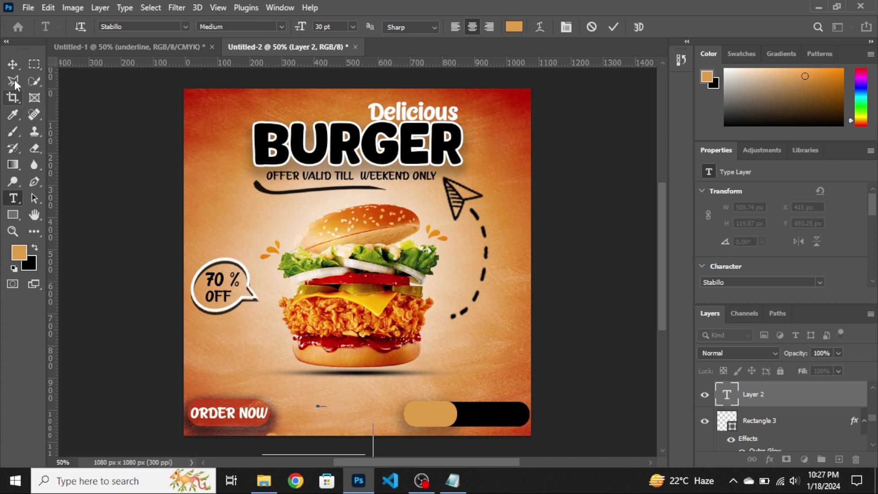
click(13, 65)
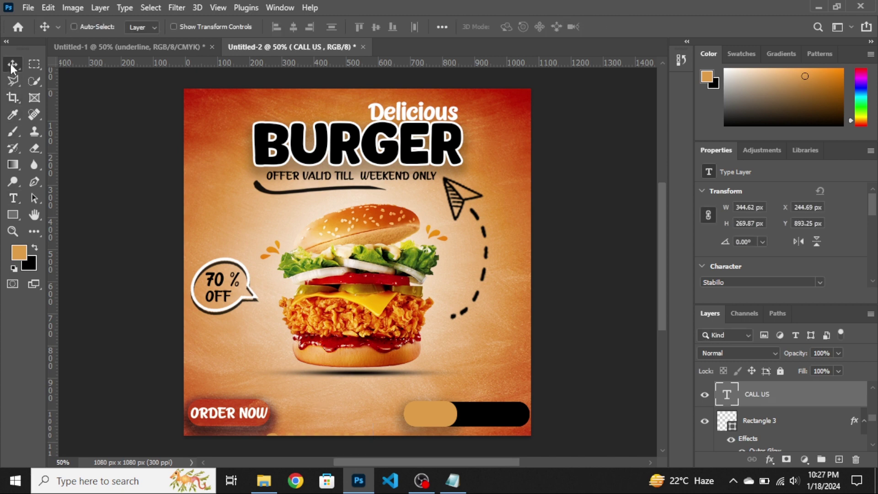
key(ctrl+t)
drag(321, 407, 409, 315)
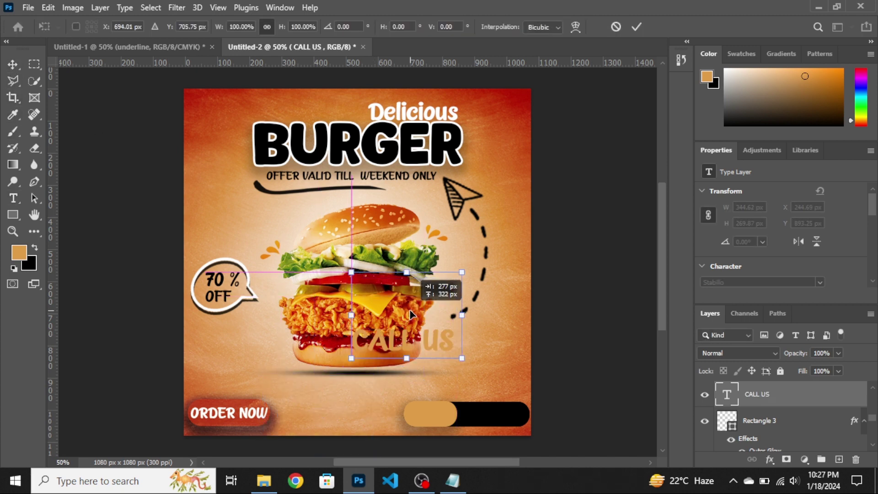
key(Return)
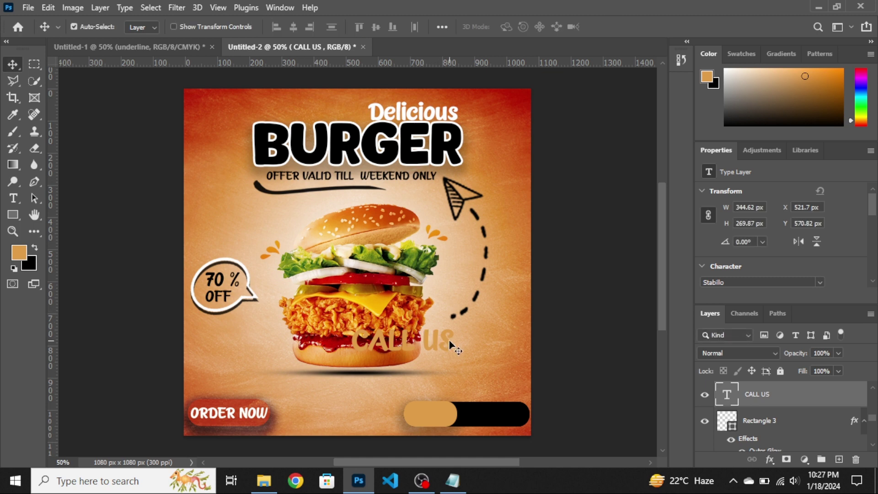
Step: Colour CALL US white (#ffffff) and shrink it onto the tan pill
click(13, 198)
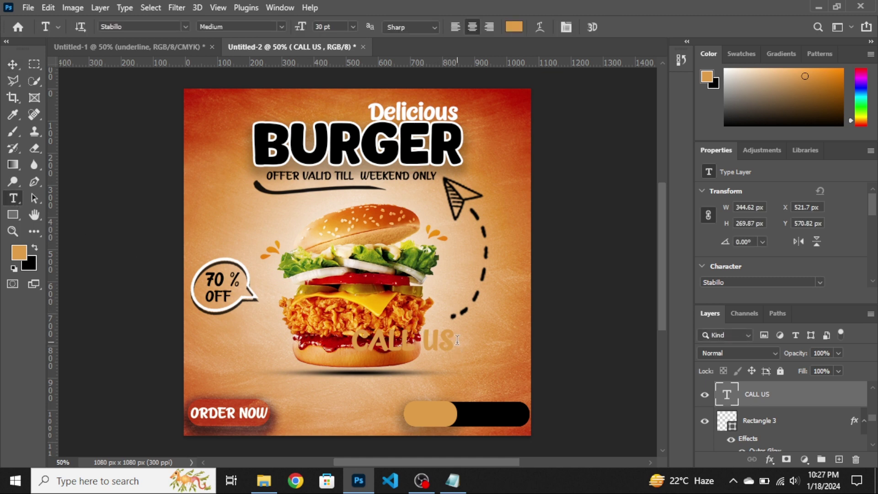
drag(451, 341, 295, 341)
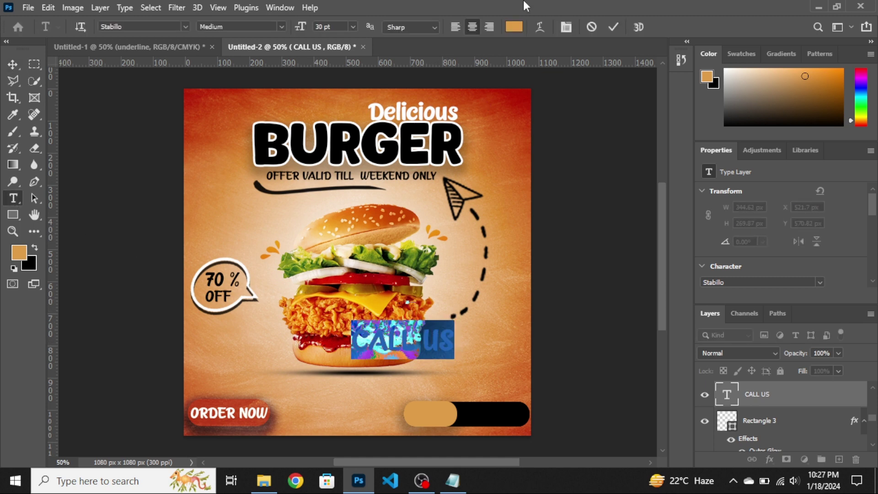
click(514, 27)
text(ffffff)
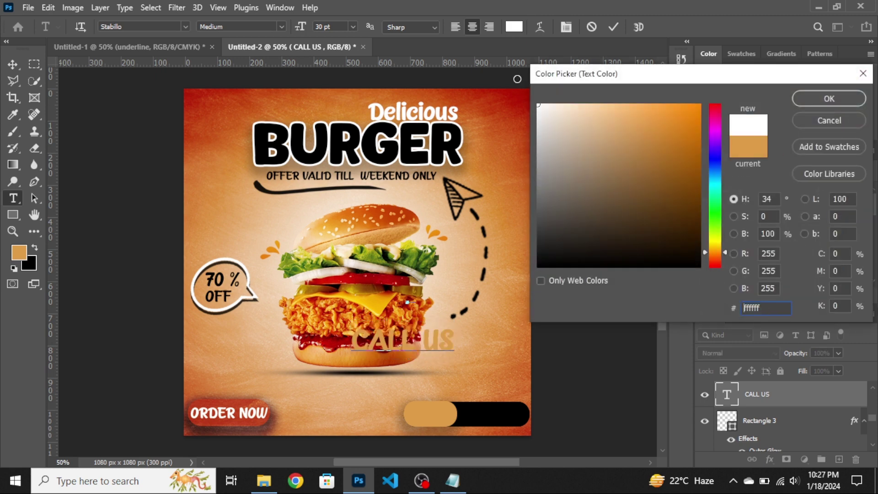
click(813, 98)
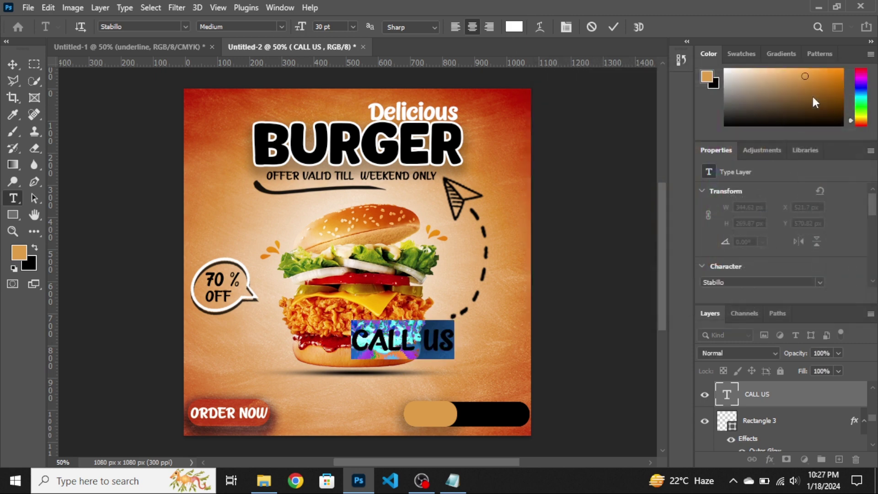
click(681, 86)
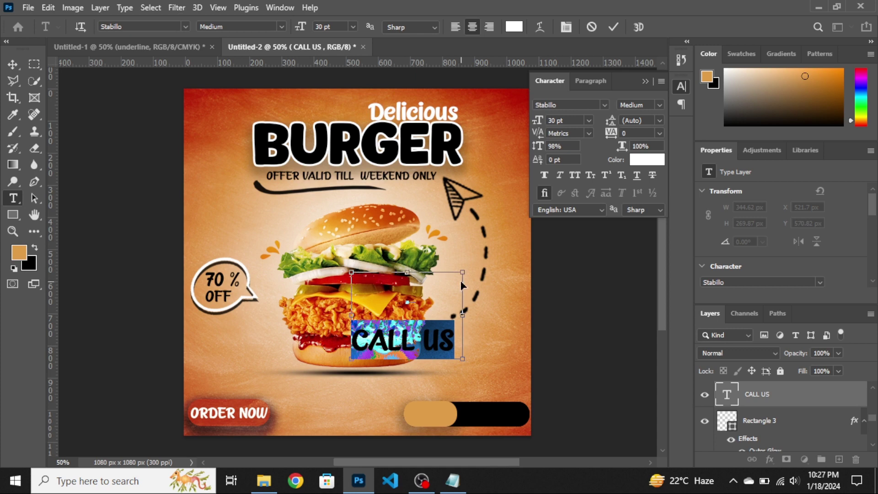
drag(463, 273, 430, 312)
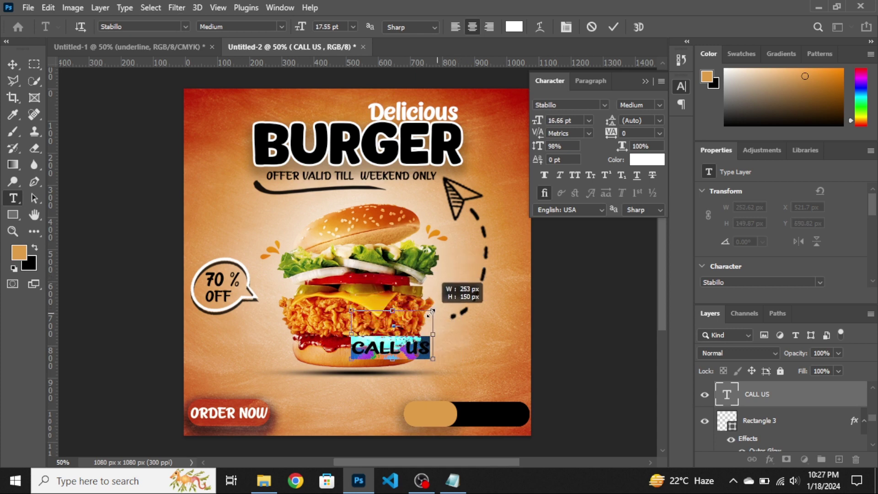
click(13, 63)
key(ctrl+t)
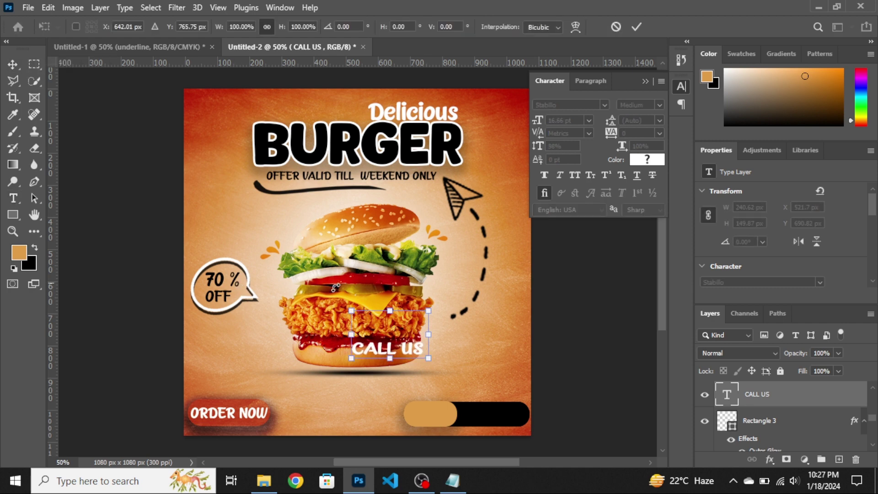
mouse_move(429, 338)
mouse_down()
mouse_move(438, 415)
mouse_move(446, 403)
mouse_move(436, 403)
mouse_move(439, 417)
mouse_move(462, 408)
mouse_up()
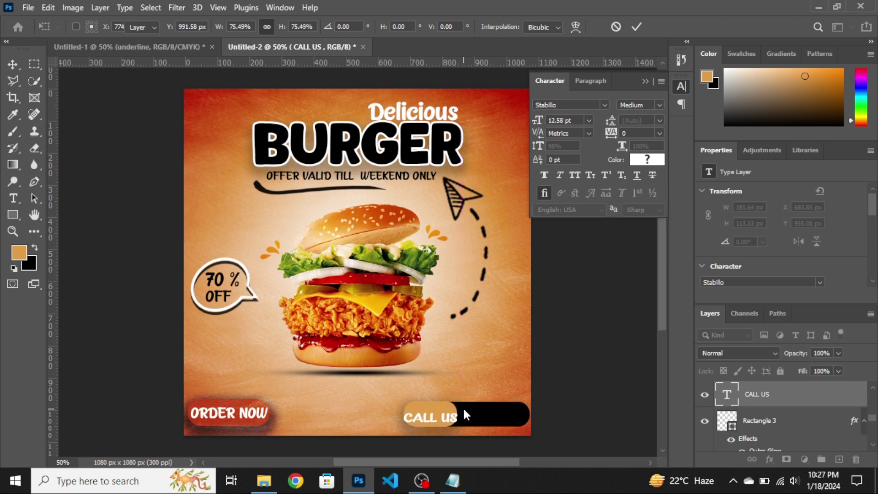
Step: Commit CALL US and widen the tan pill leftward to fit it
key(Return)
click(446, 409)
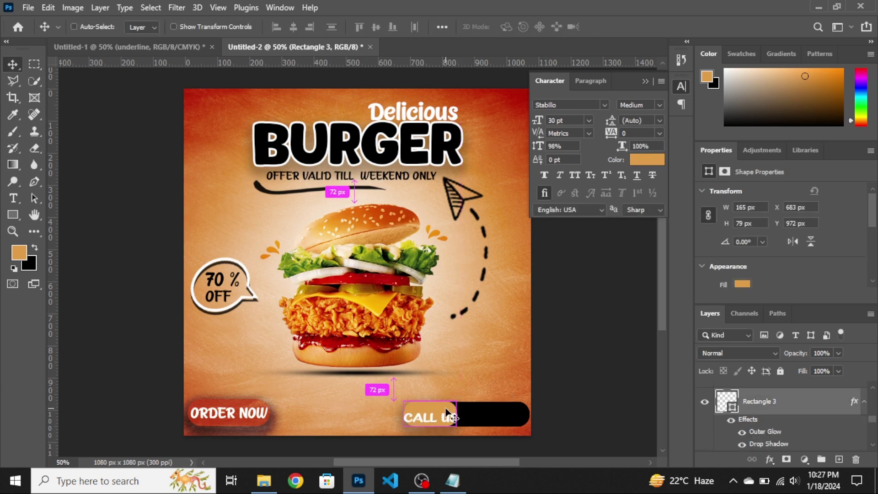
key(ctrl+t)
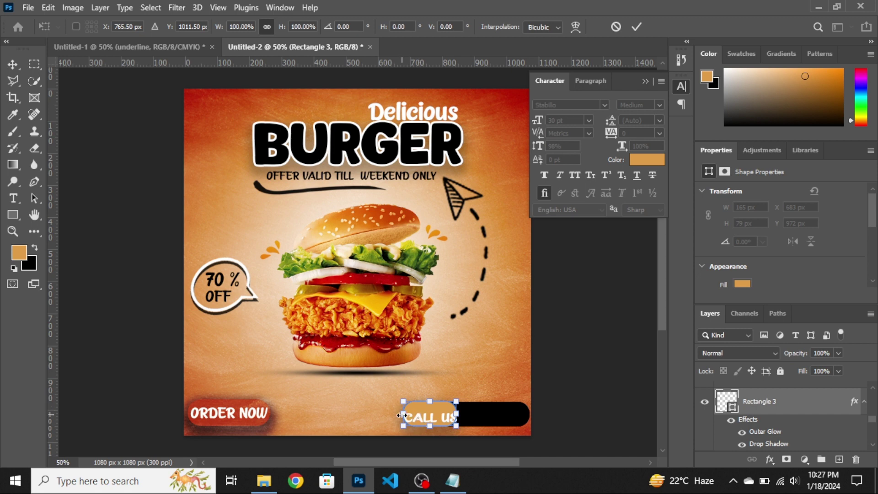
drag(397, 415, 391, 416)
key(Return)
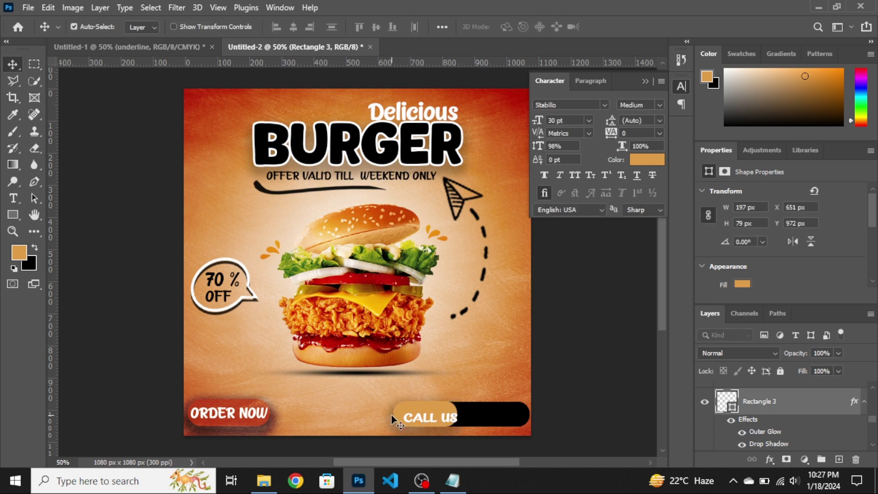
Step: Stretch the CALL US text taller and nudge it to centre on the pill
right_click(446, 417)
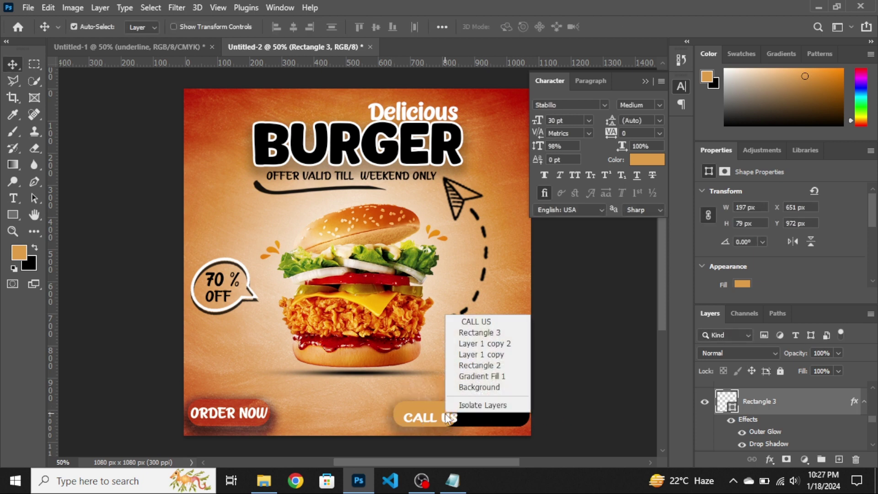
click(471, 322)
key(Left)
key(Left)
key(Left)
key(Left)
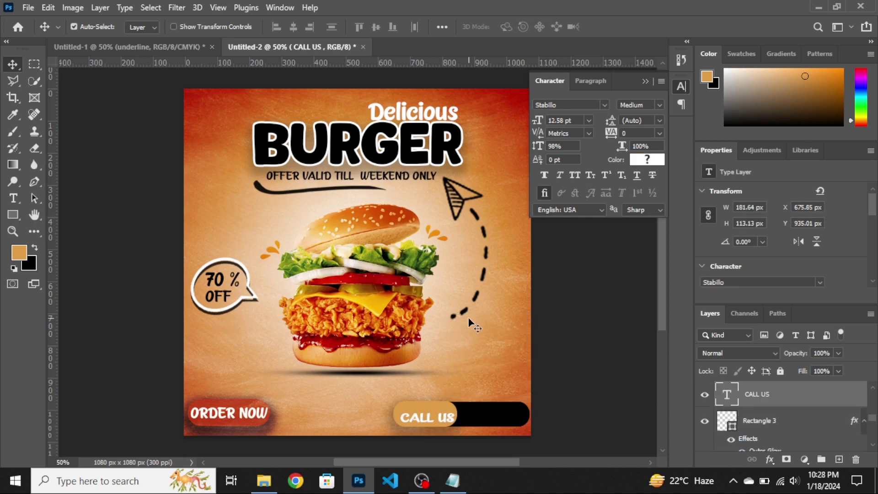
key(Left)
key(Left)
key(Left)
key(Up)
key(Up)
key(Up)
key(Up)
key(Up)
key(Up)
key(Up)
key(Up)
key(Up)
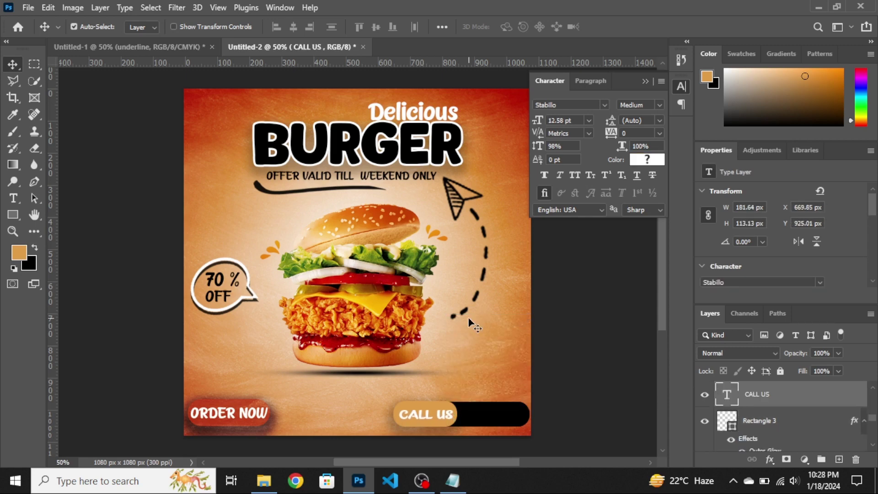
key(ctrl+t)
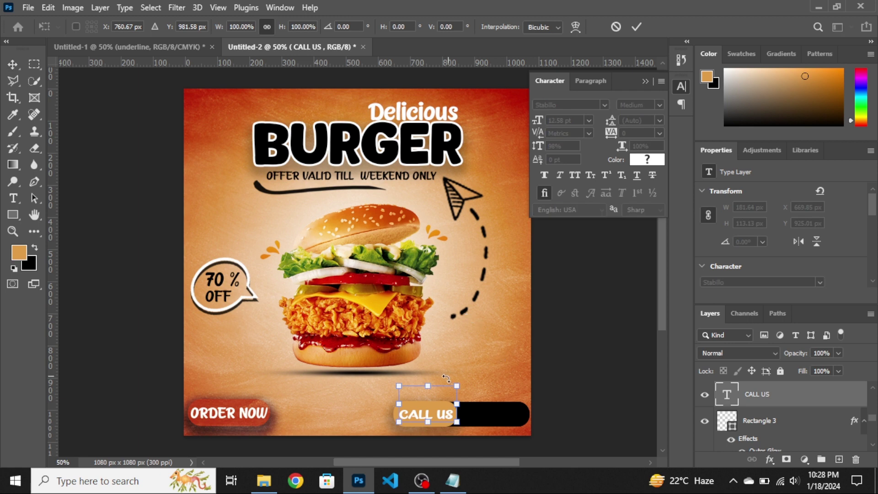
drag(428, 385, 428, 380)
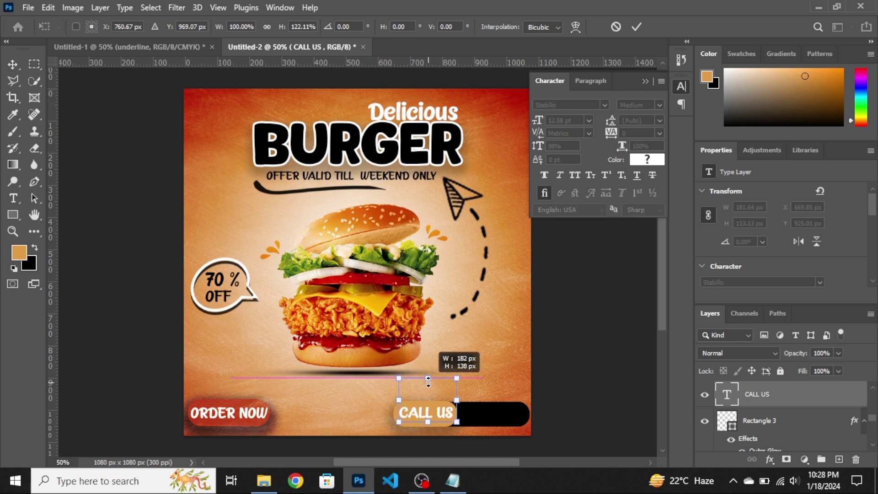
key(Return)
key(Left)
key(Left)
key(Left)
key(Down)
key(Down)
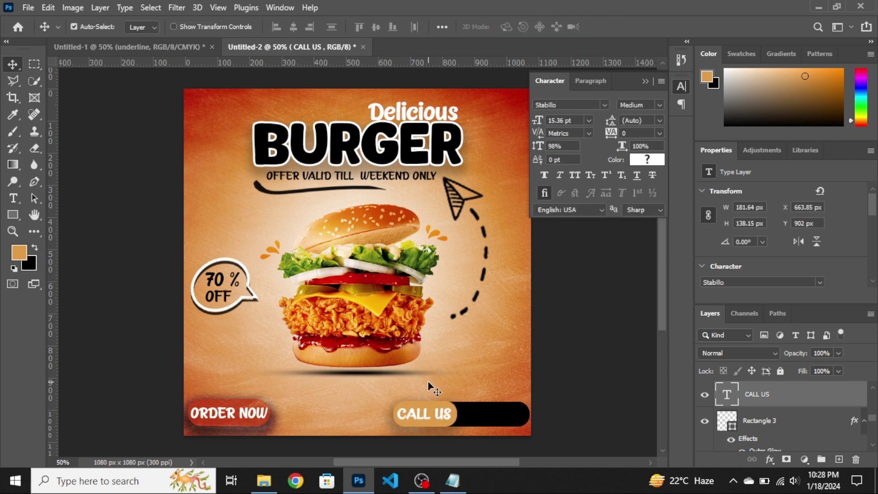
Step: Widen the black Rectangle 2 bar slightly to 397 × 78.76 px
click(508, 420)
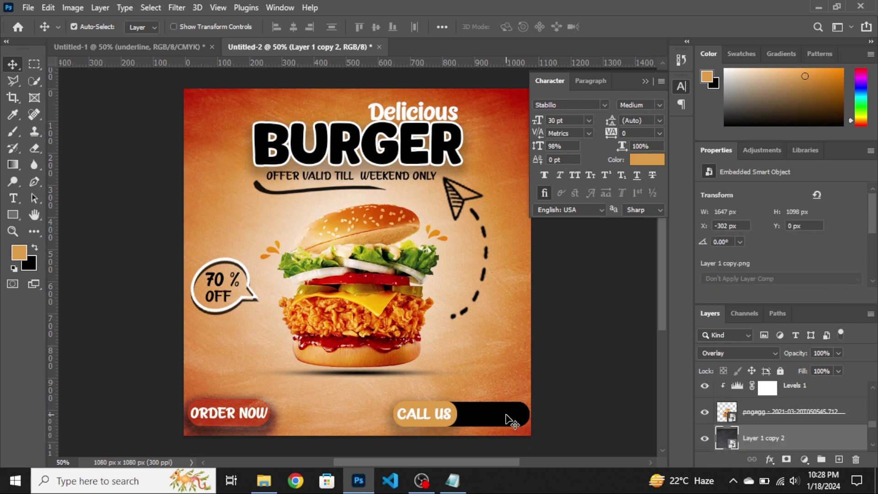
right_click(506, 414)
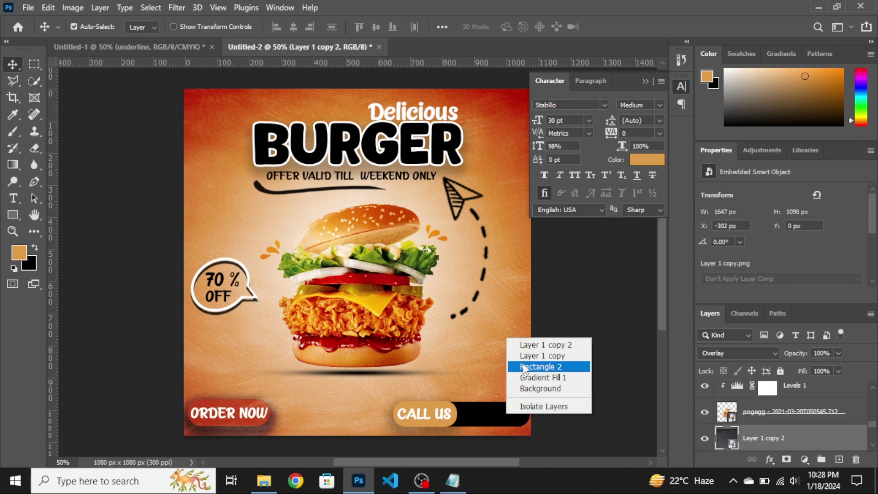
click(537, 367)
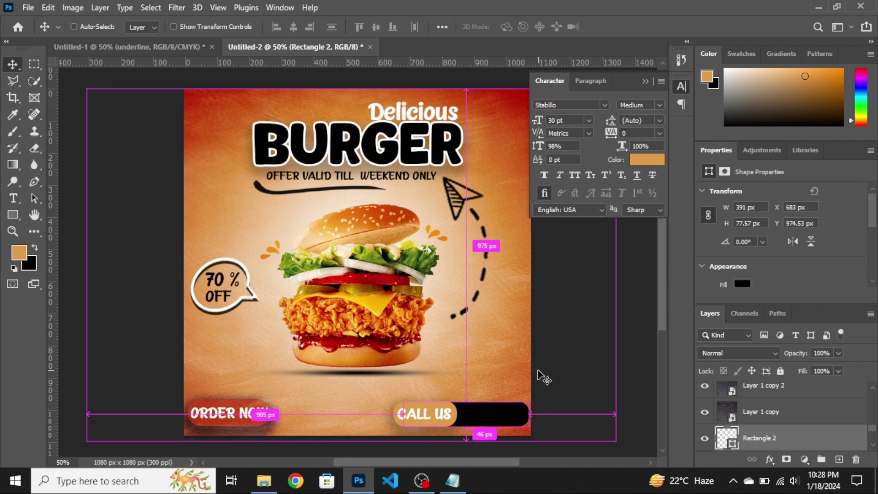
key(ctrl+t)
drag(530, 416, 533, 417)
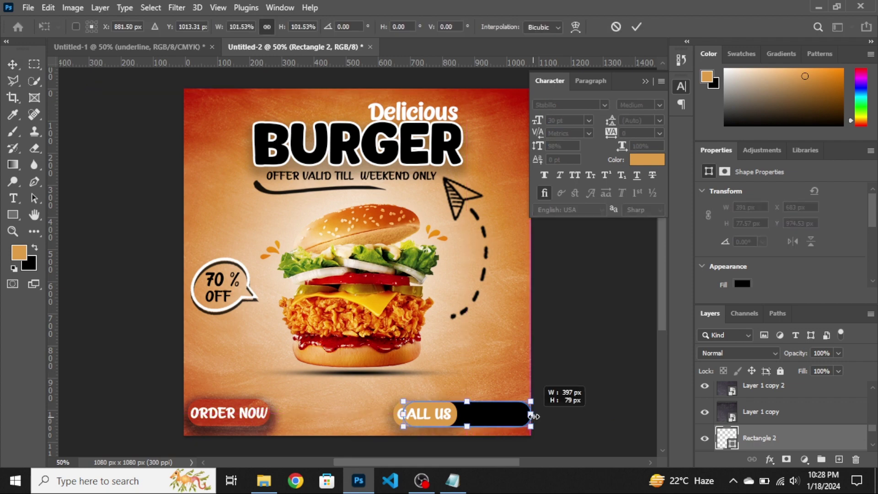
key(Return)
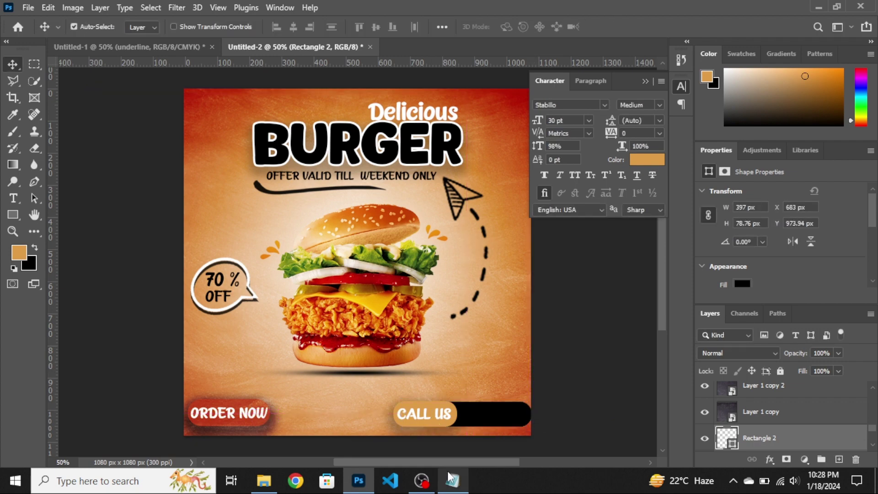
Step: Paste the phone number from the notes into a new text box above ORDER NOW
click(453, 480)
drag(521, 346, 423, 344)
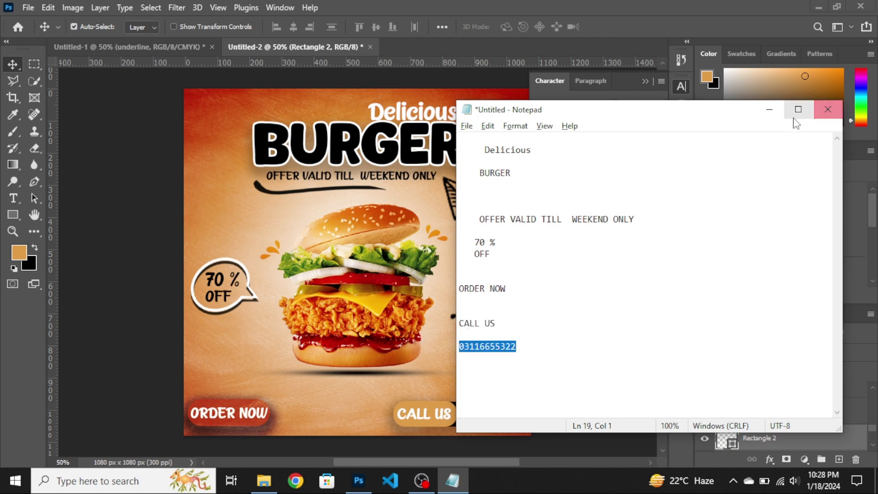
click(769, 109)
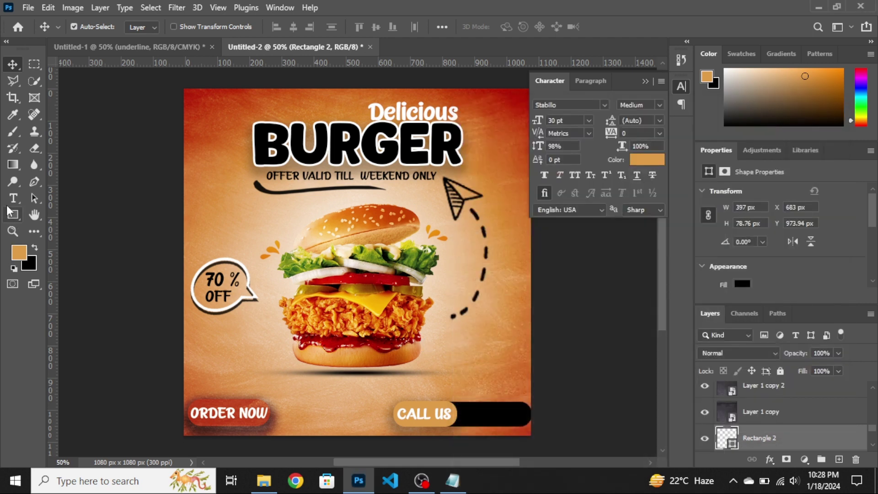
click(13, 198)
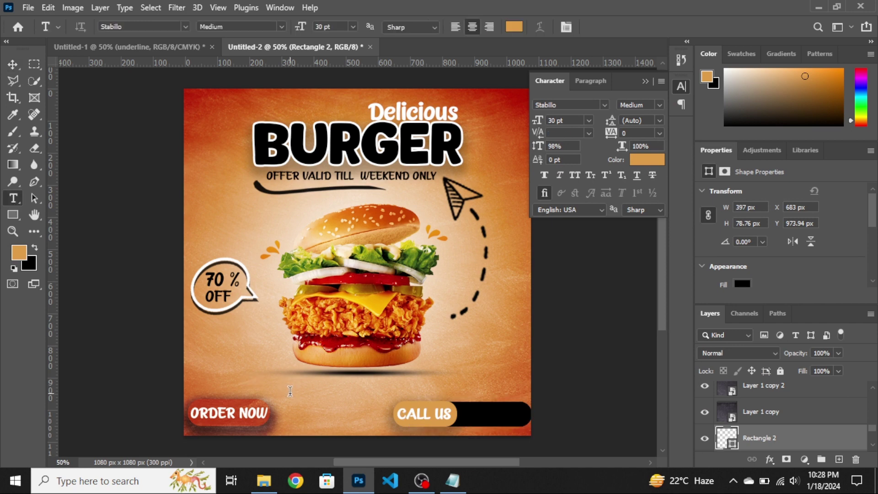
drag(208, 362, 371, 400)
key(ctrl+v)
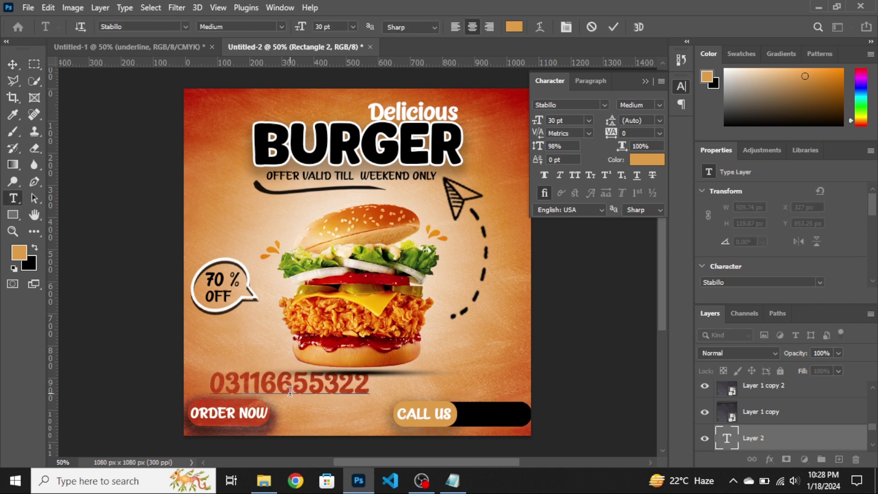
Step: Colour the phone number text white (#ffffff)
drag(369, 383, 104, 370)
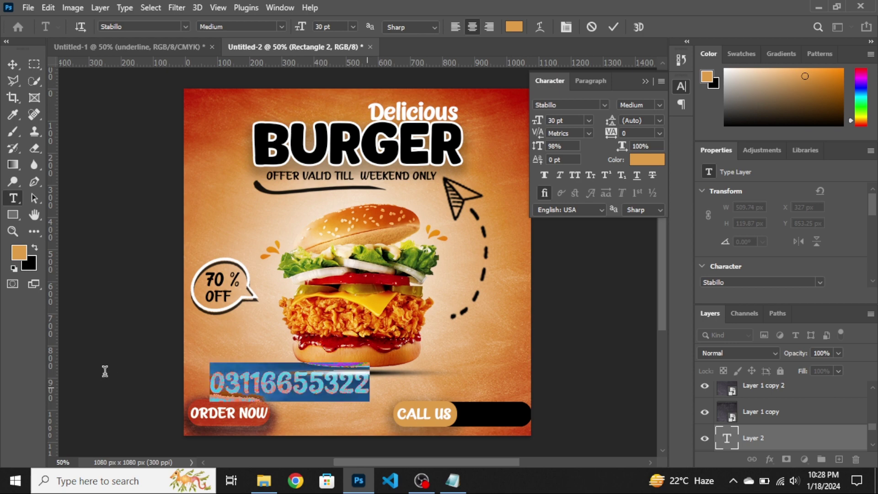
click(514, 27)
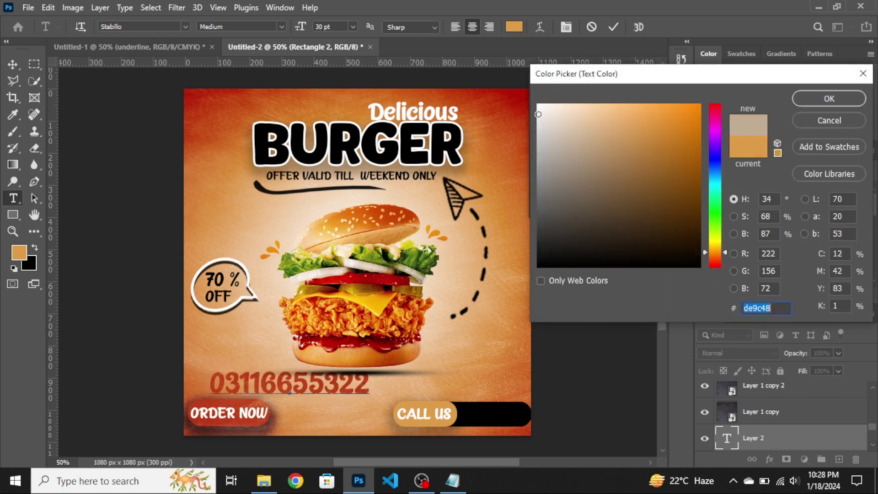
text(ffffff)
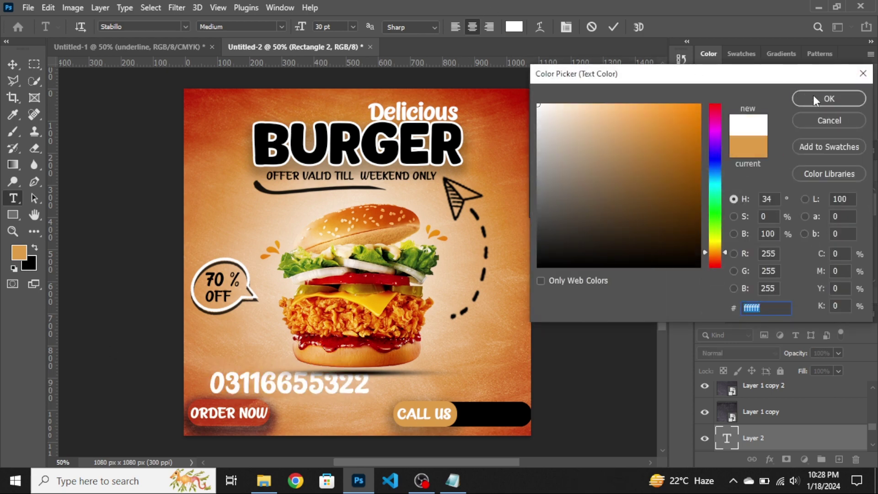
click(815, 97)
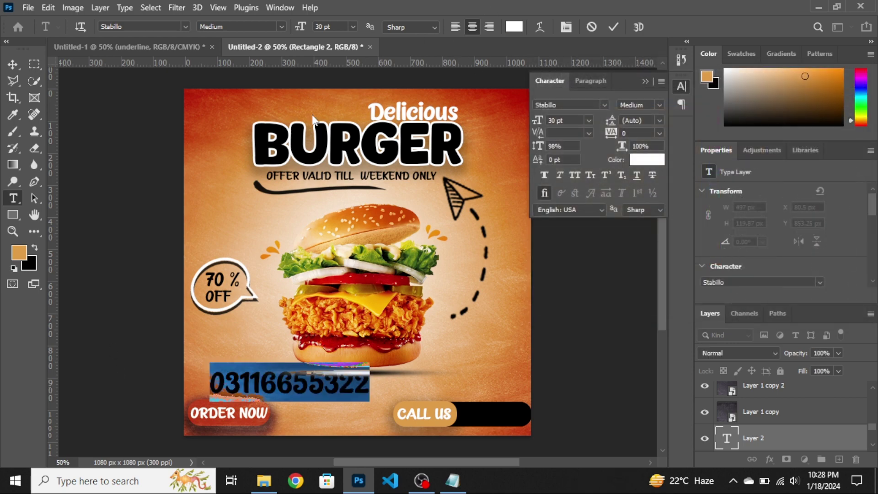
click(11, 64)
key(ctrl+t)
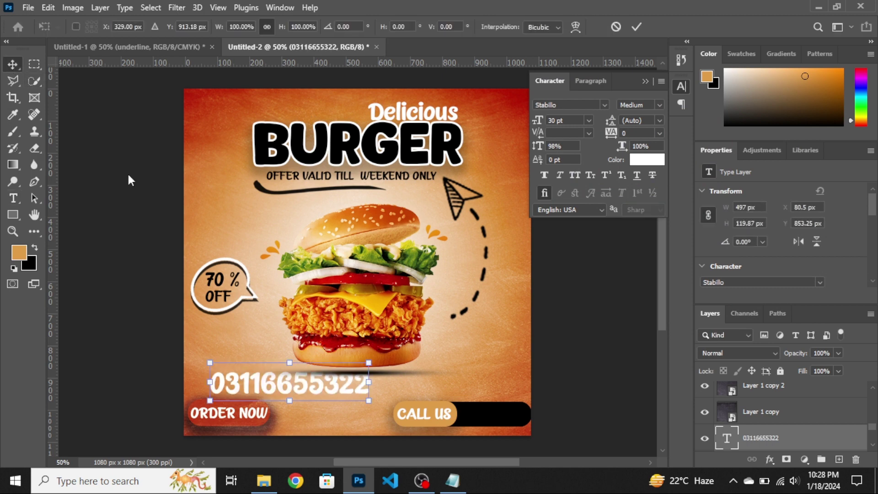
Step: Scale the phone number to about 45% and place it in the black bar beside CALL US
mouse_move(369, 382)
mouse_down()
mouse_move(280, 383)
mouse_move(513, 419)
mouse_up()
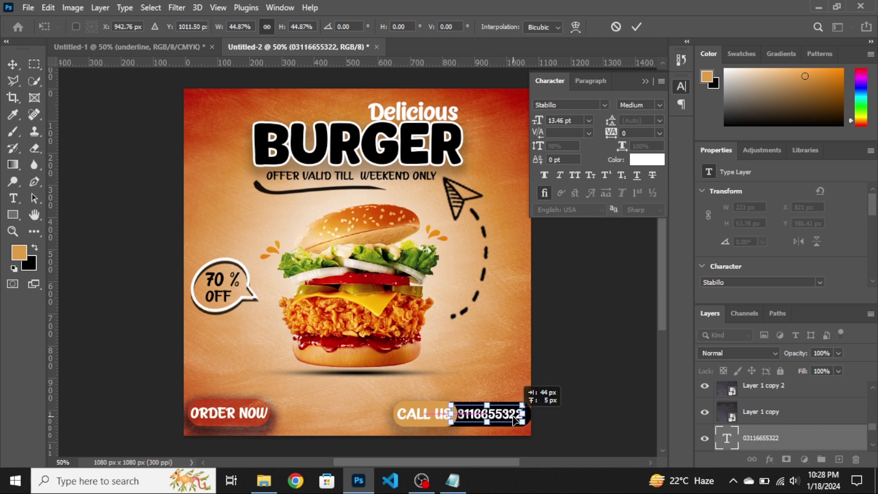
key(Return)
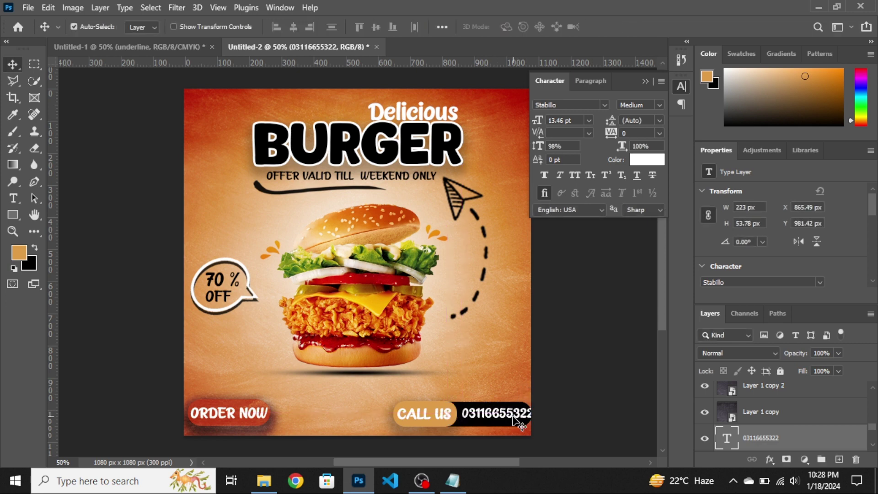
key(Left)
key(Left)
key(Left)
key(Left)
key(Left)
key(Left)
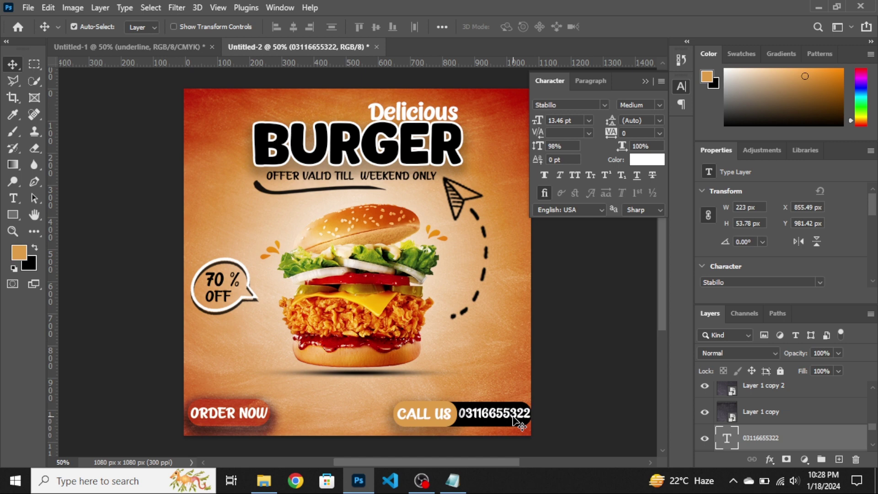
click(426, 409)
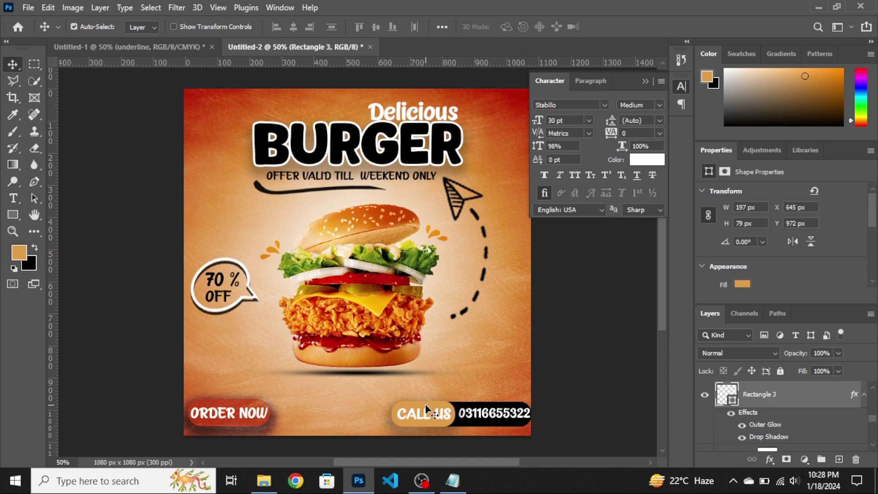
click(425, 414)
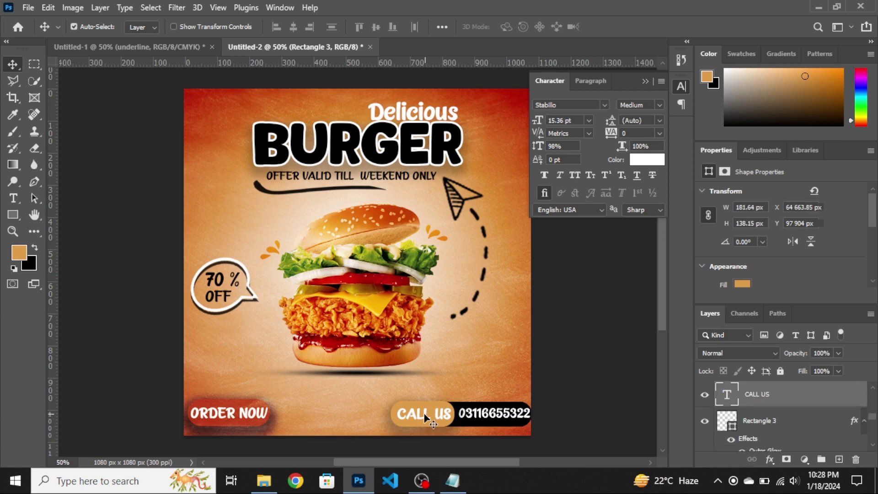
click(462, 423)
Step: Extend the black Rectangle 2 bar slightly to the right to fit the number
right_click(462, 425)
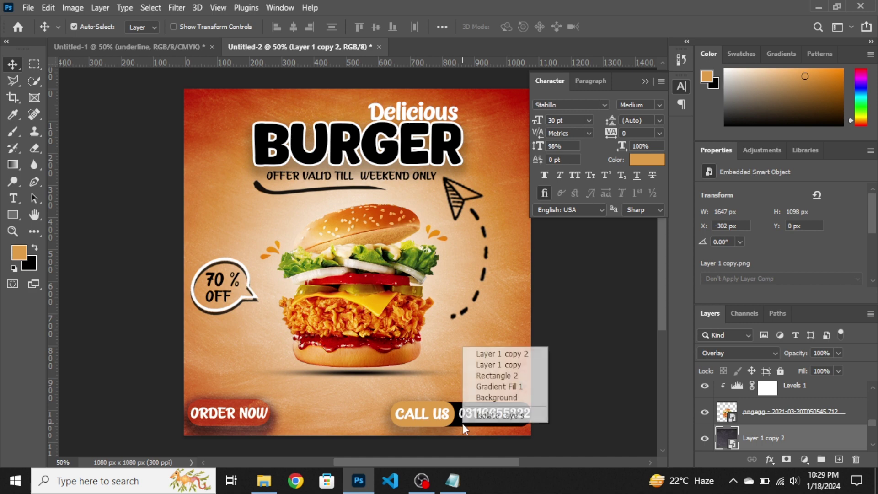
click(493, 376)
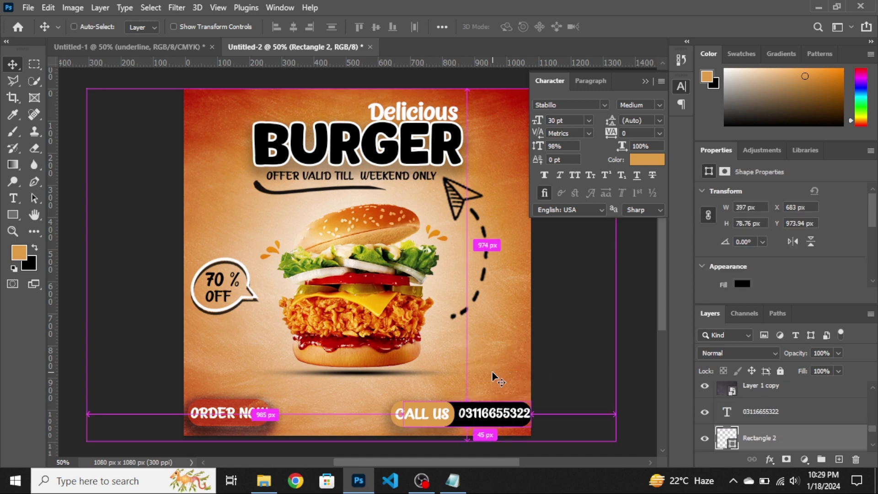
key(ctrl+t)
drag(533, 417, 540, 415)
key(Return)
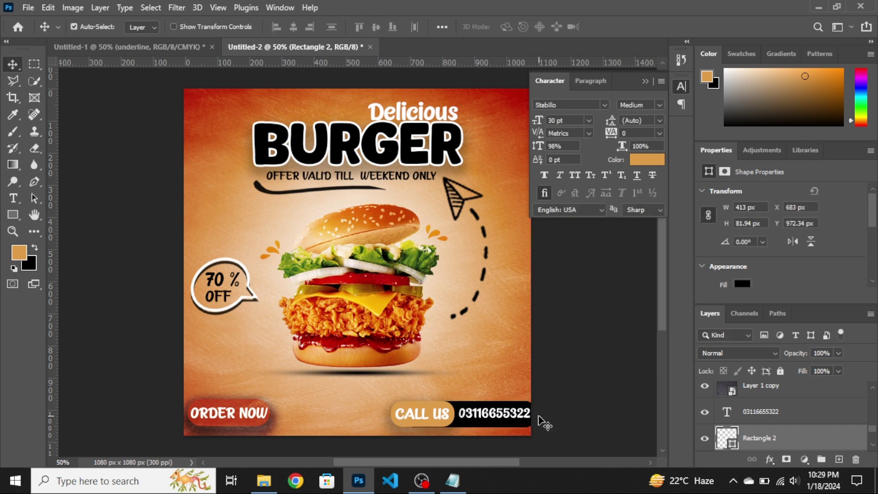
Step: Select the phone number layer and nudge it two steps left
alt+click(503, 416)
right_click(503, 416)
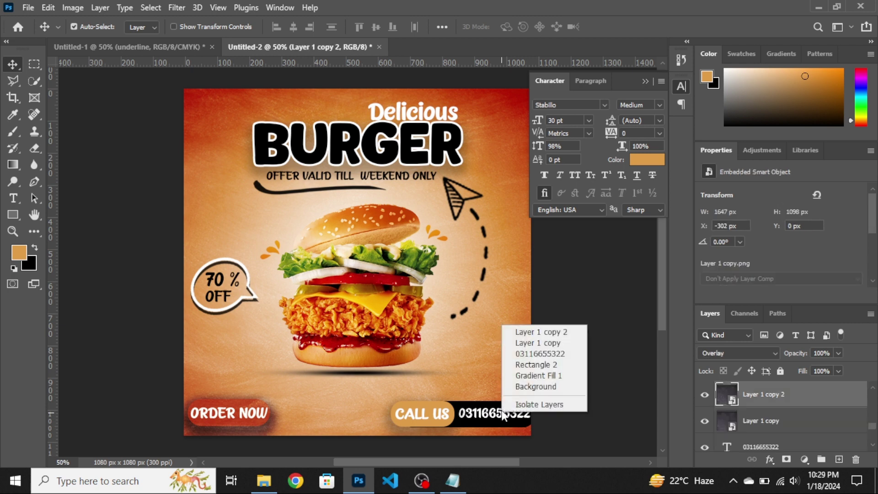
click(530, 354)
key(Left)
key(Left)
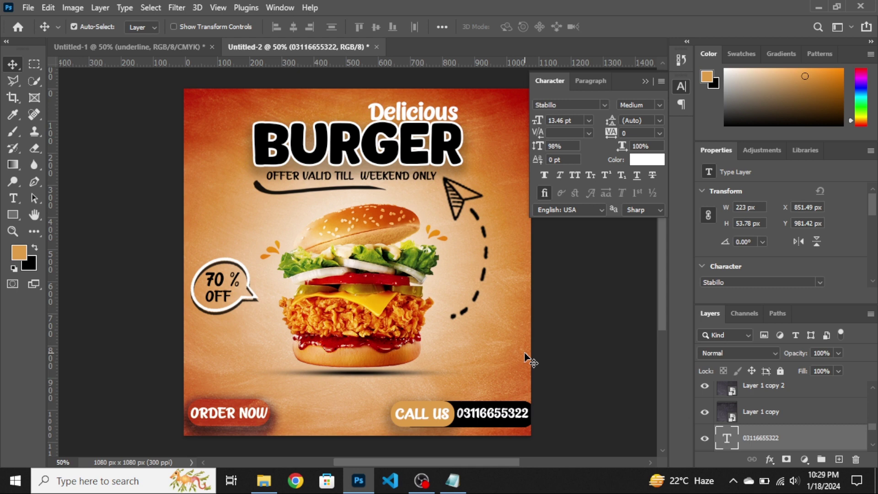
key(Left)
key(Left)
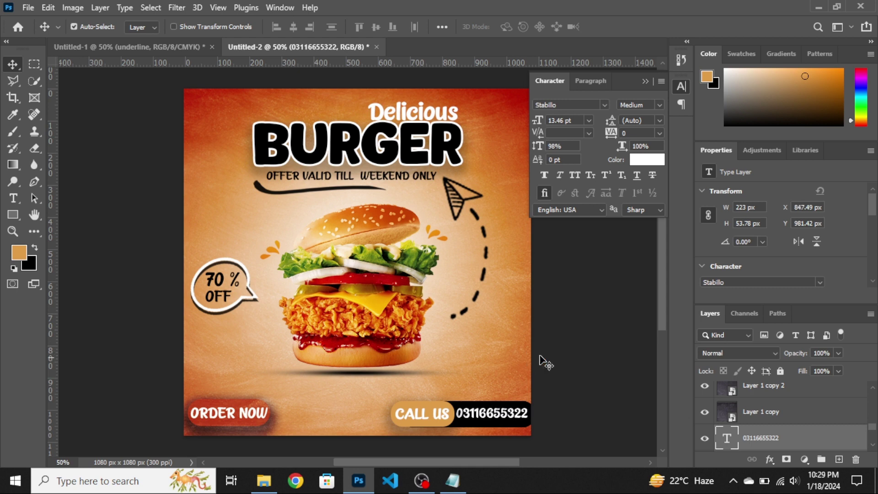
click(645, 81)
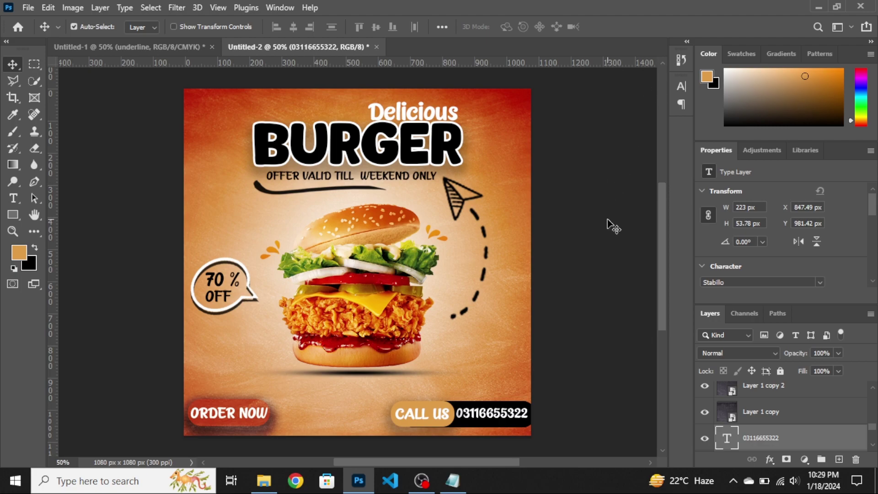